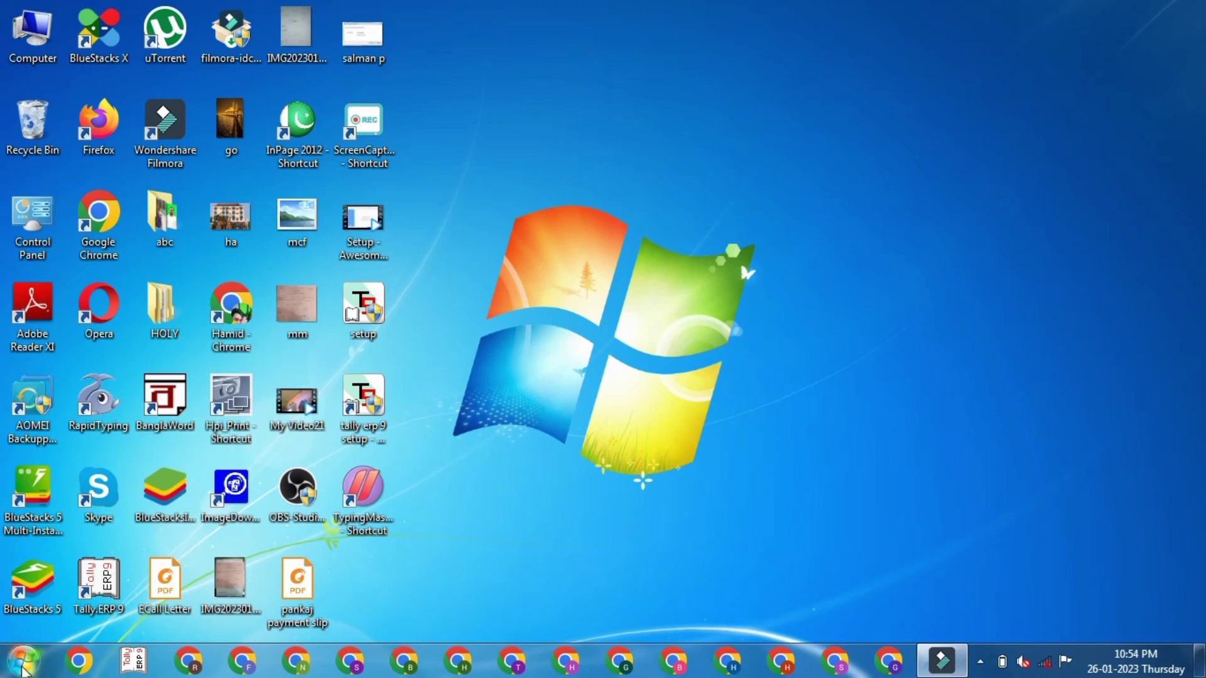
- Open the Computer window and go into Local Disk (F:)
{"action": "left_click", "coordinate": [267, 401]}
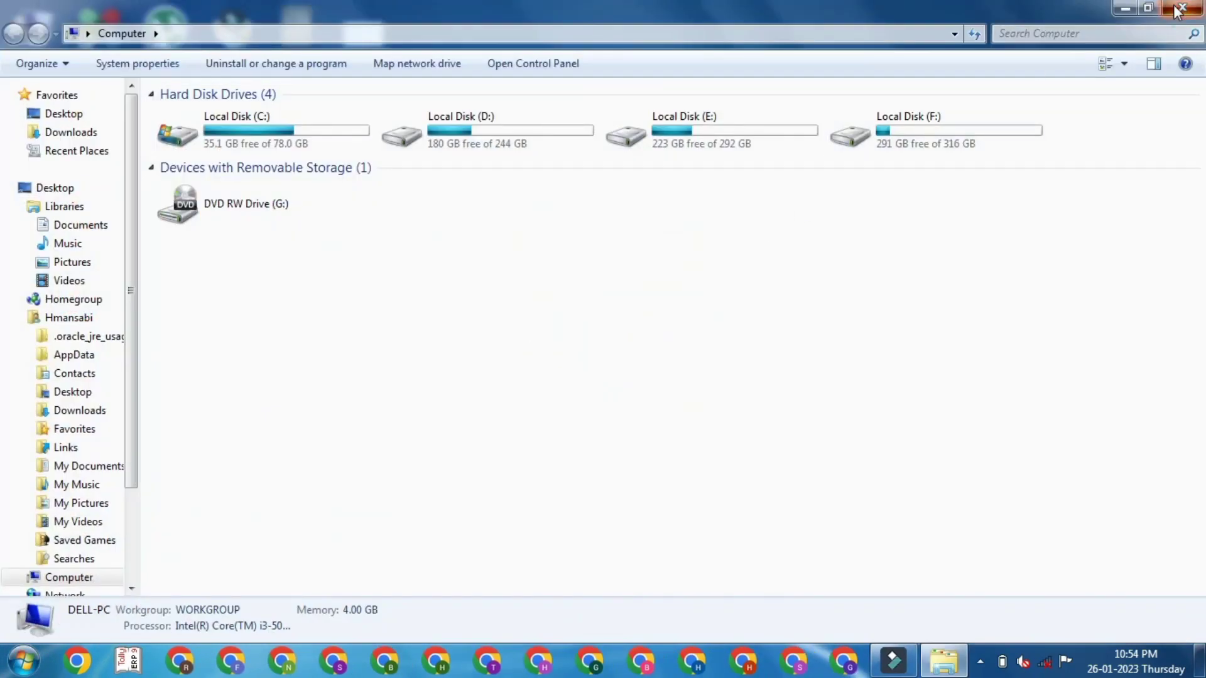
{"action": "left_click", "coordinate": [1176, 9]}
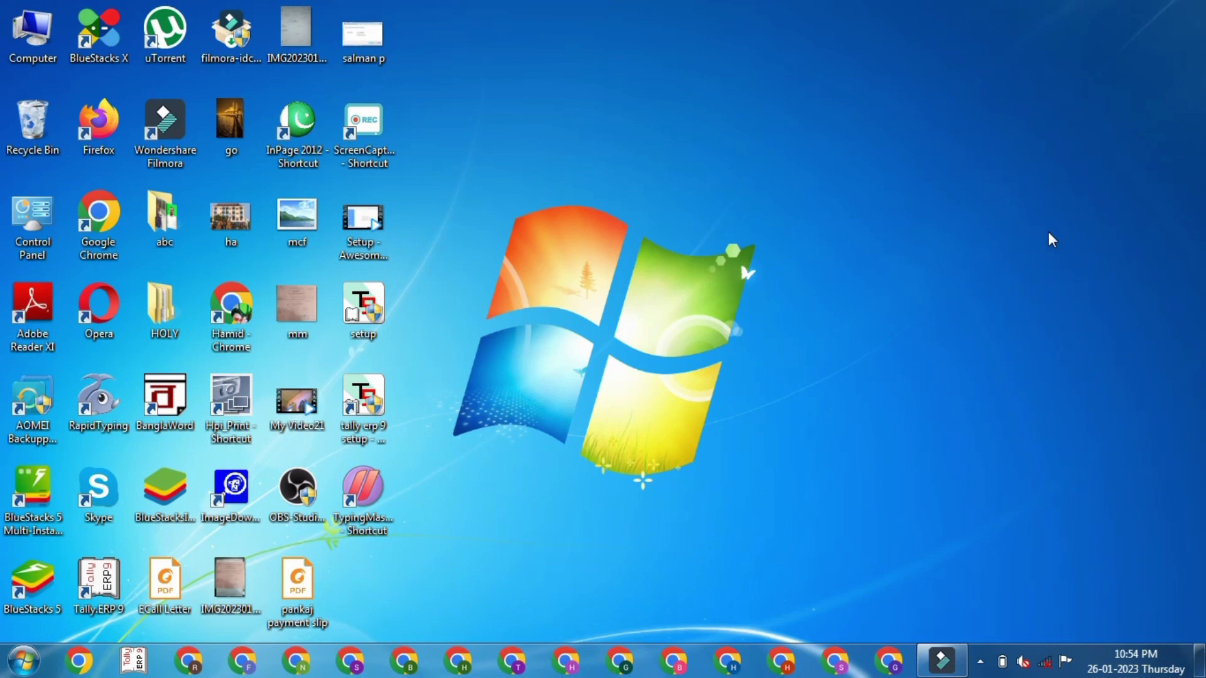
{"action": "key", "text": "super+e"}
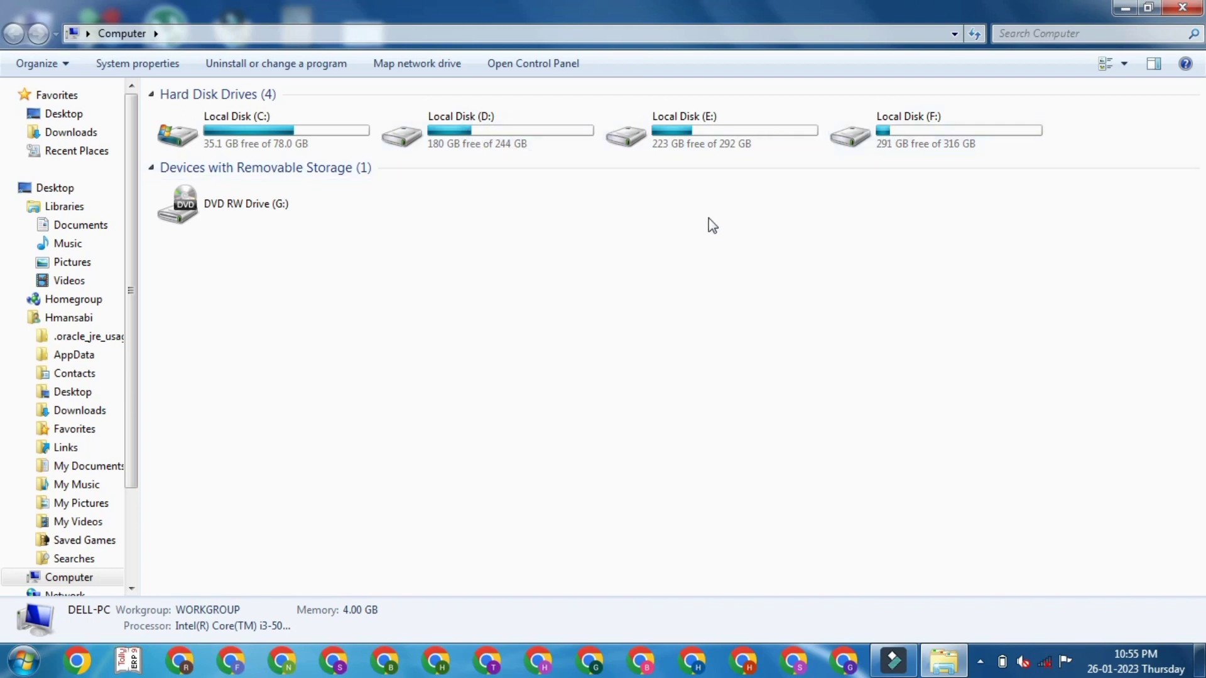
{"action": "double_click", "coordinate": [933, 131]}
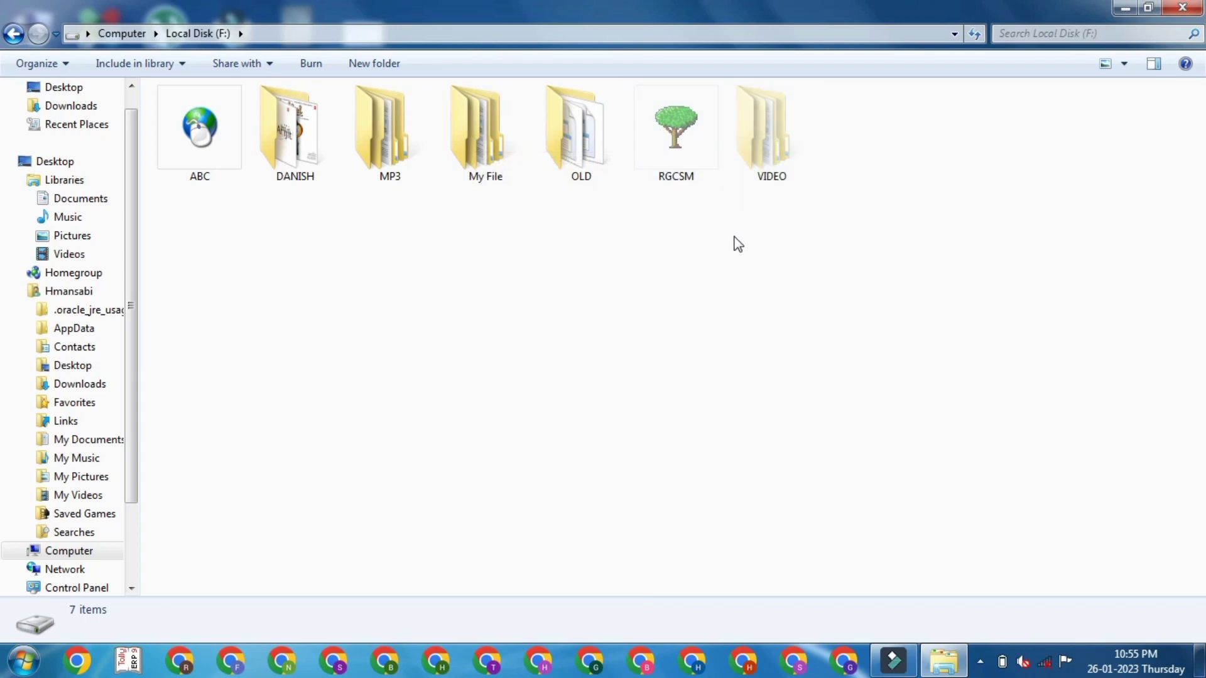
- Remove the Hidden attribute from the VIDEO folder, applying the change to the folder, its subfolders and files
{"action": "right_click", "coordinate": [755, 153]}
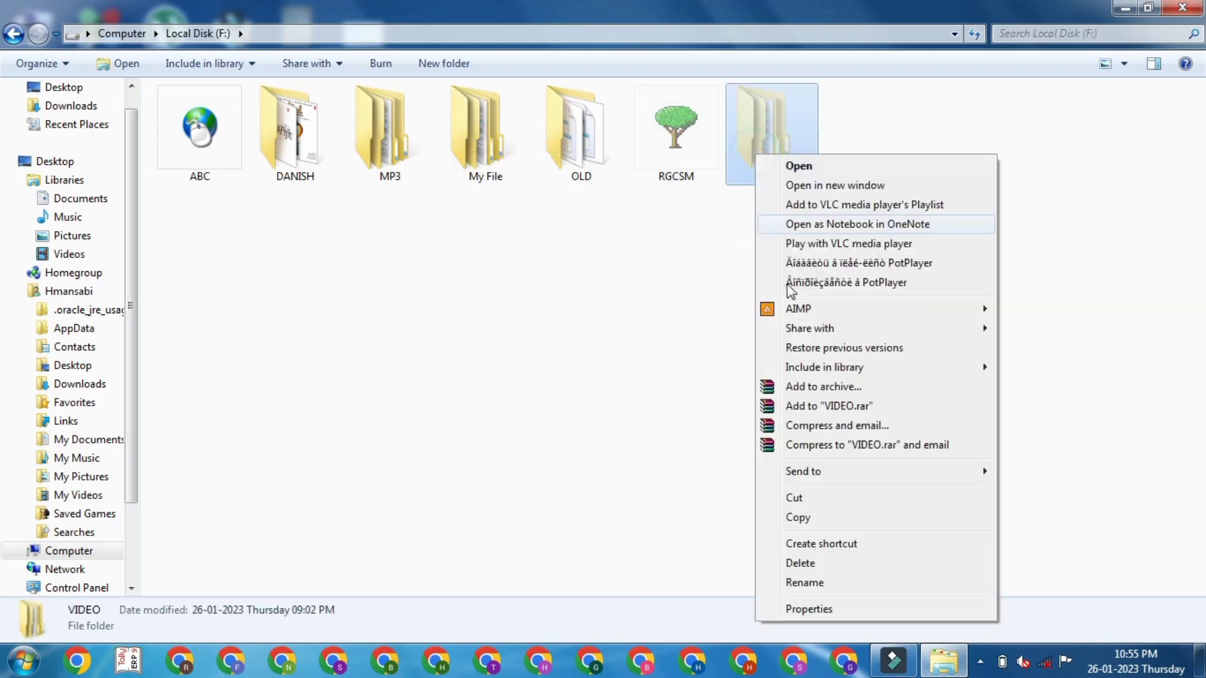
{"action": "left_click", "coordinate": [835, 609]}
{"action": "left_click", "coordinate": [874, 453]}
{"action": "left_click", "coordinate": [1039, 560]}
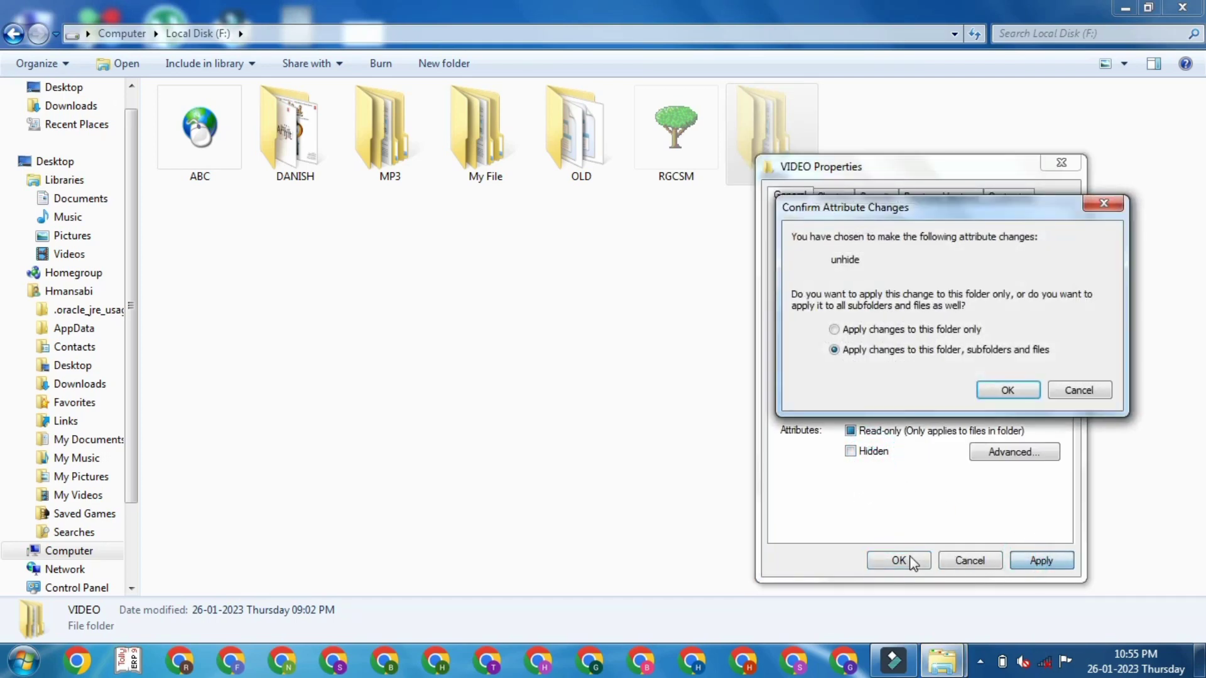
{"action": "left_click", "coordinate": [1007, 394]}
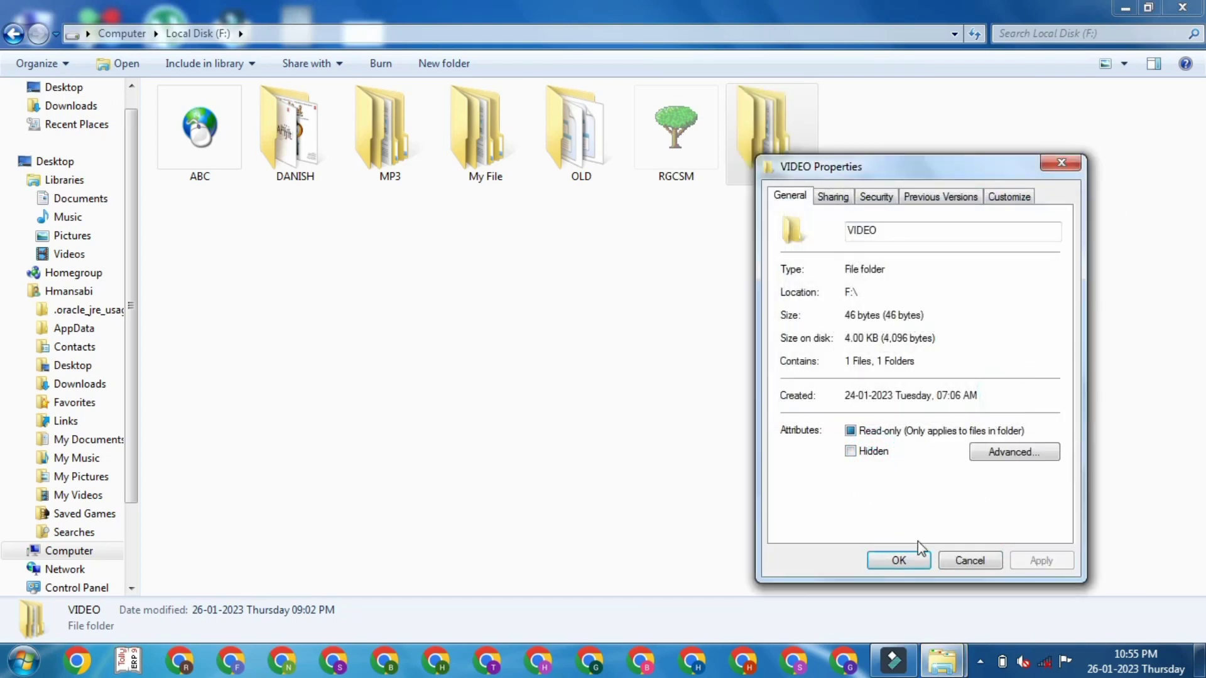
{"action": "left_click", "coordinate": [905, 561]}
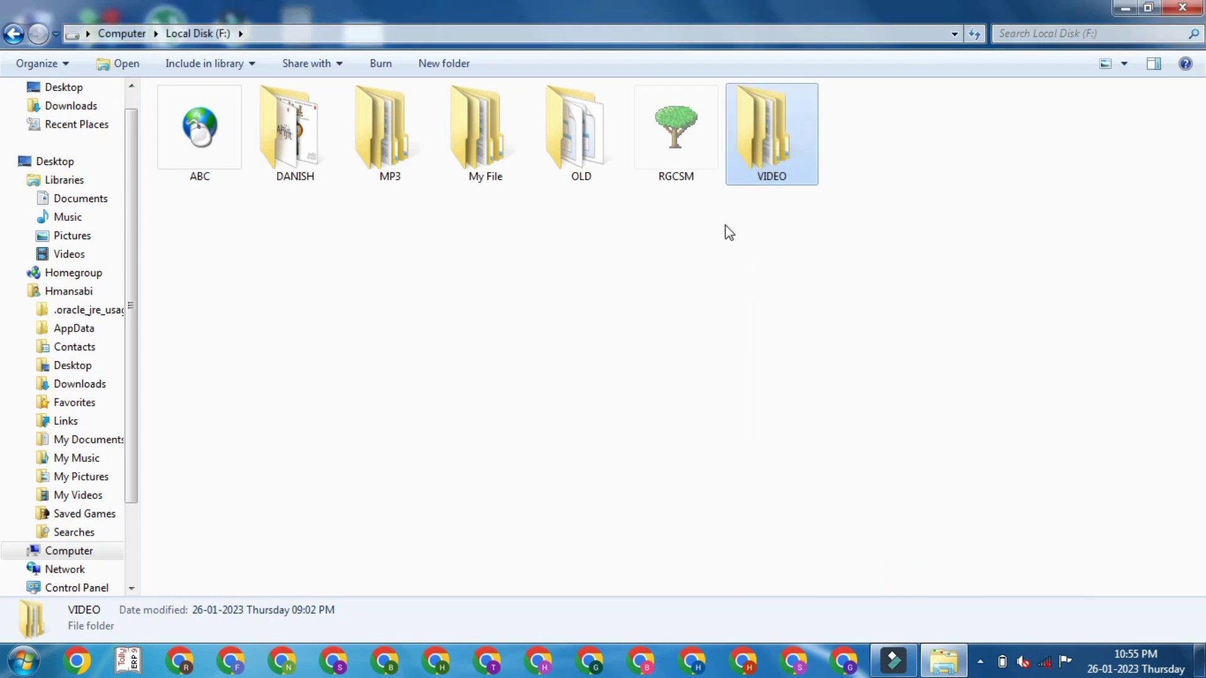
- Unhide the RGCSM folder through its properties, including all its subfolders and files
{"action": "right_click", "coordinate": [658, 127]}
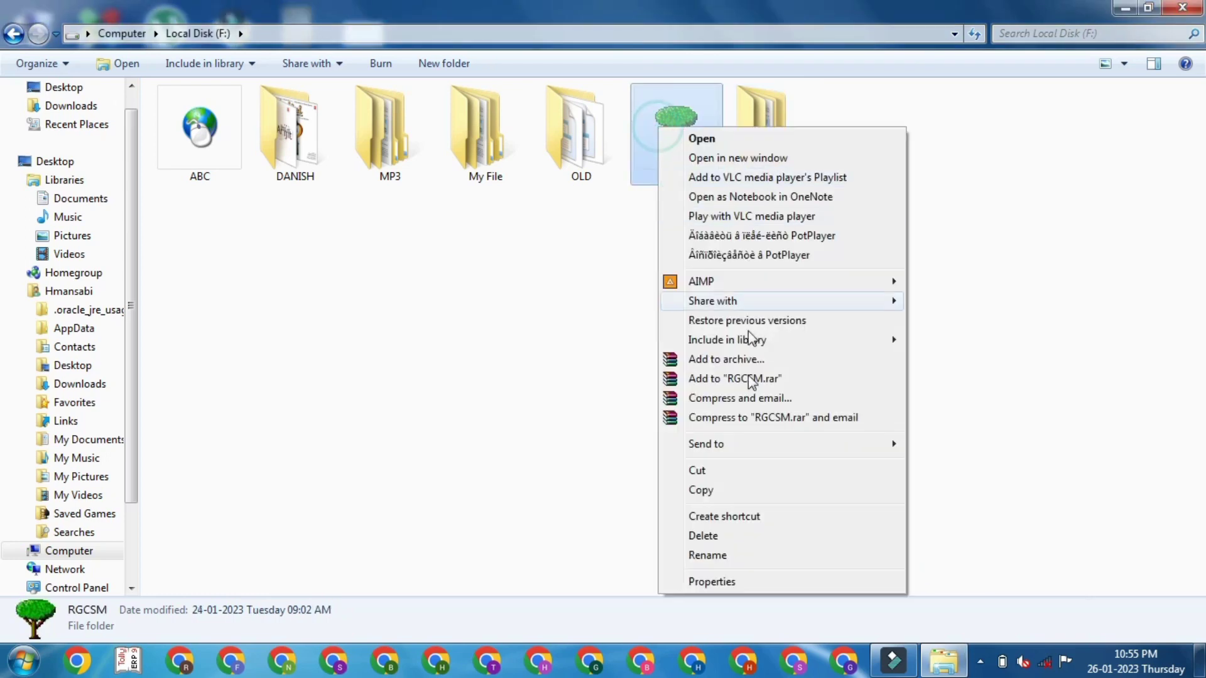
{"action": "left_click", "coordinate": [729, 581]}
{"action": "left_click", "coordinate": [753, 424]}
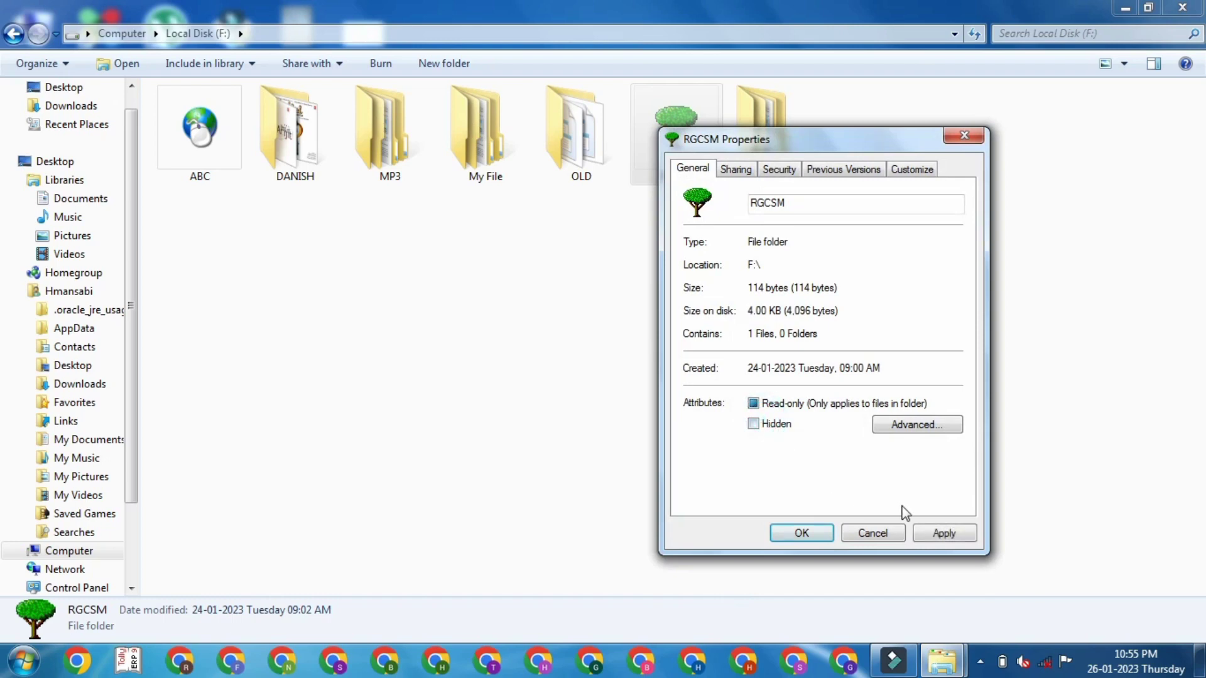
{"action": "left_click", "coordinate": [936, 533]}
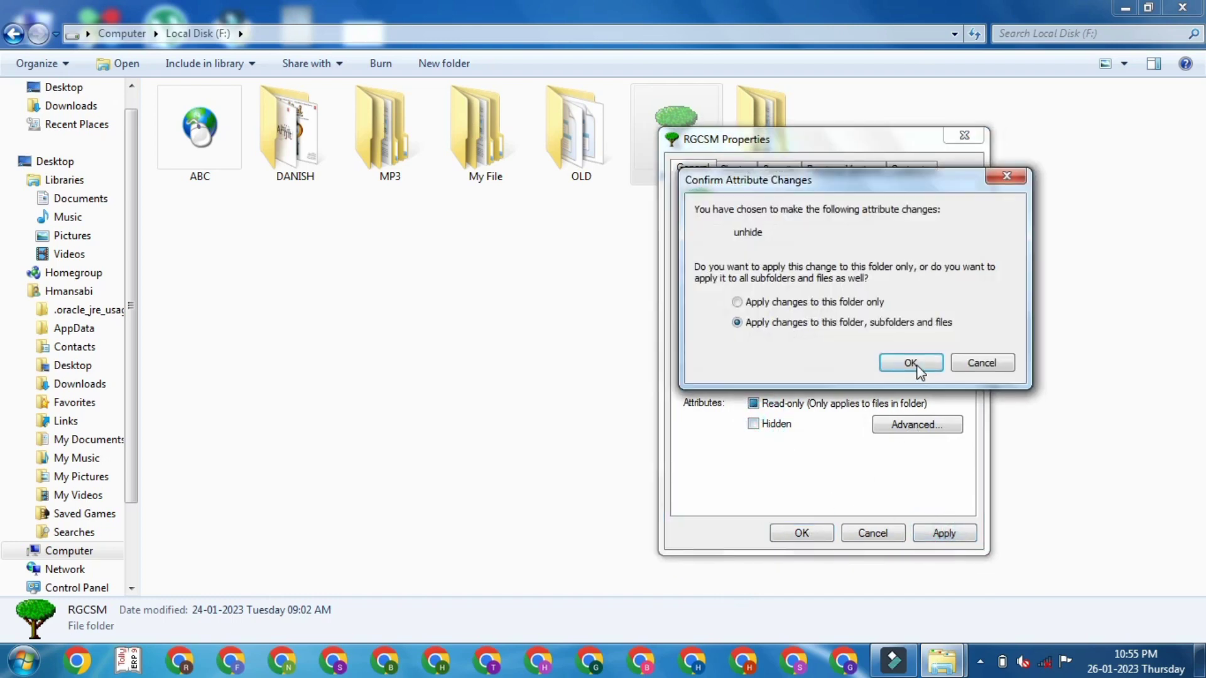
{"action": "left_click", "coordinate": [911, 363]}
{"action": "left_click", "coordinate": [810, 534]}
{"action": "left_click", "coordinate": [719, 346]}
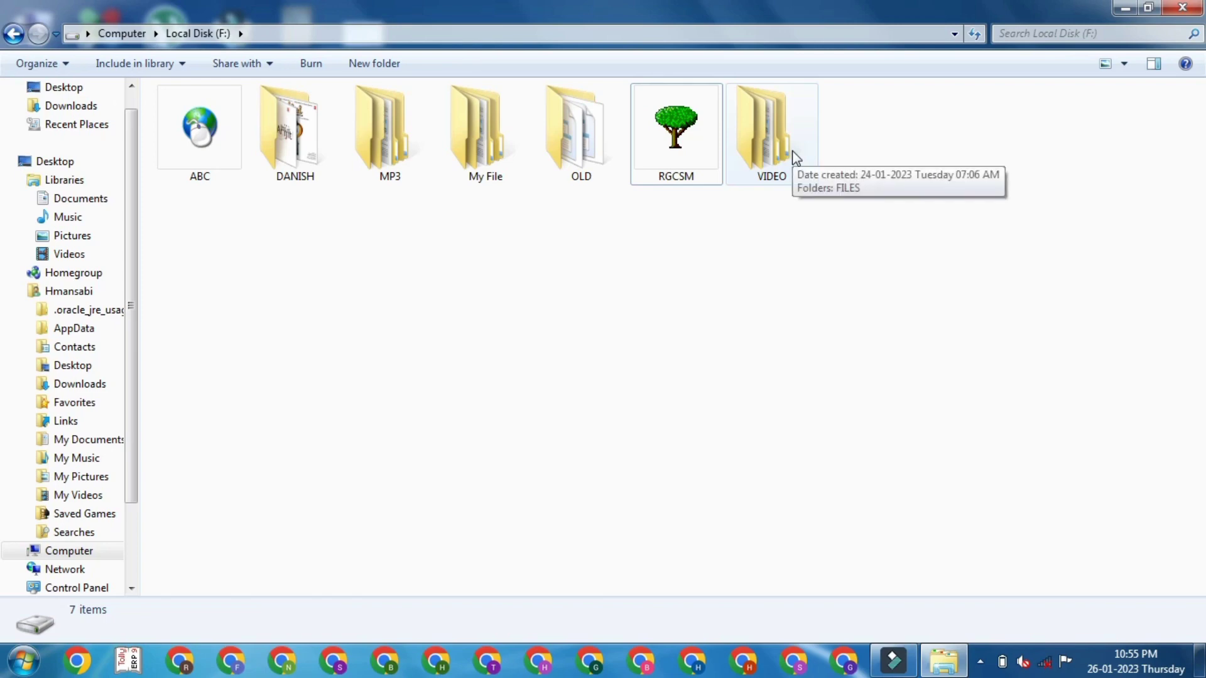
- Set the VIDEO folder's attribute to Hidden, applying it to the folder, subfolders and files
{"action": "right_click", "coordinate": [779, 139]}
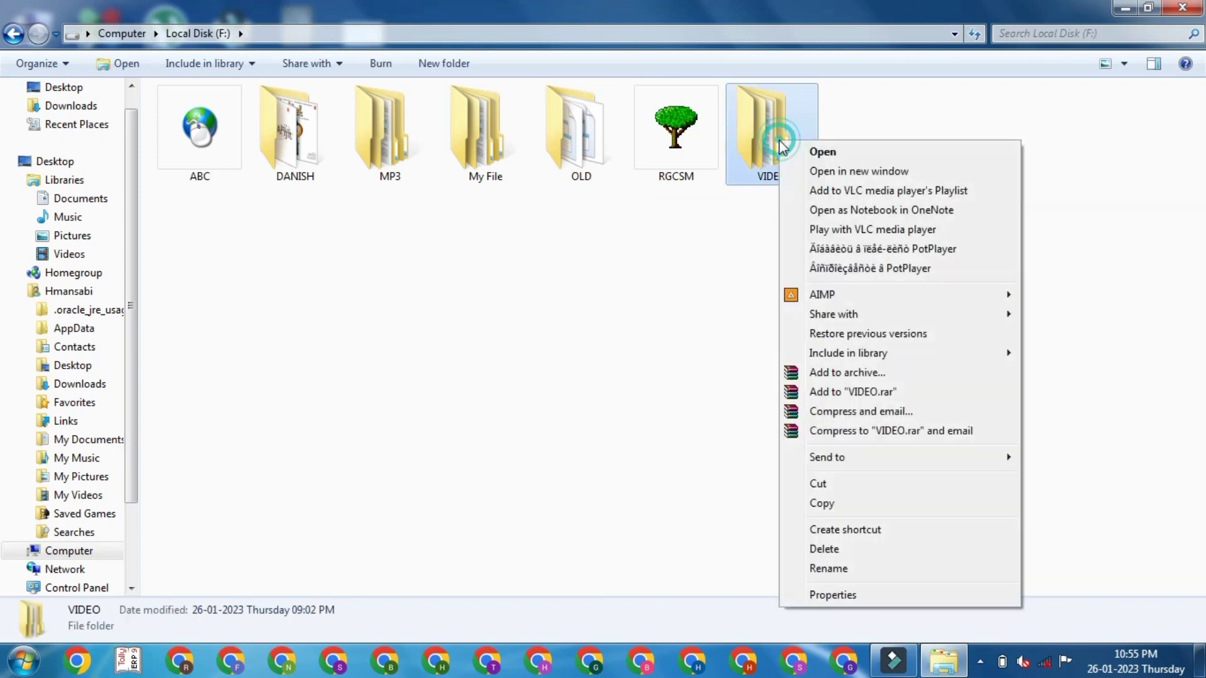
{"action": "left_click", "coordinate": [829, 595]}
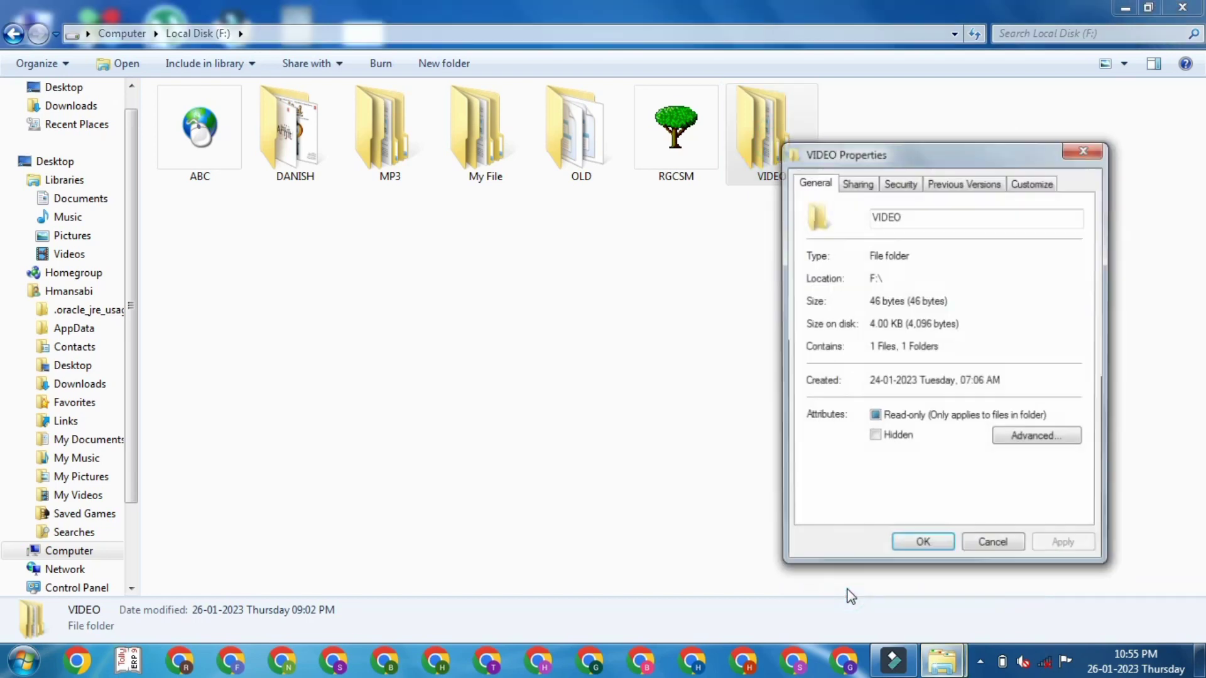
{"action": "left_click", "coordinate": [875, 437]}
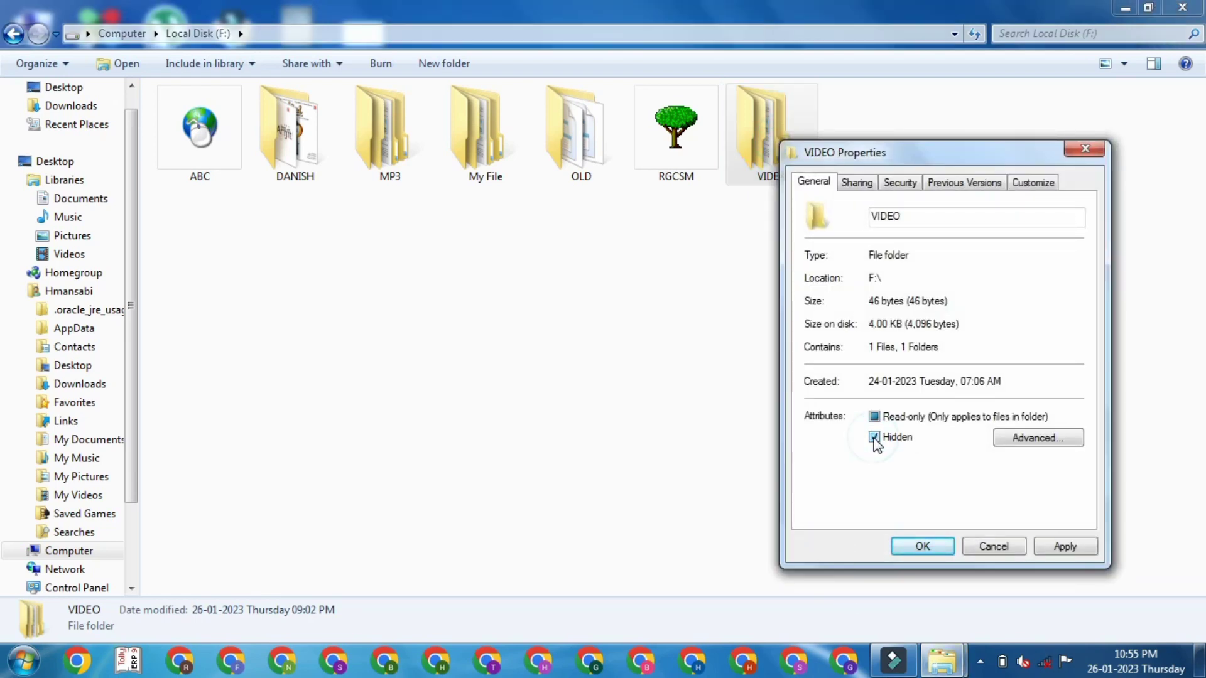
{"action": "left_click", "coordinate": [1061, 549]}
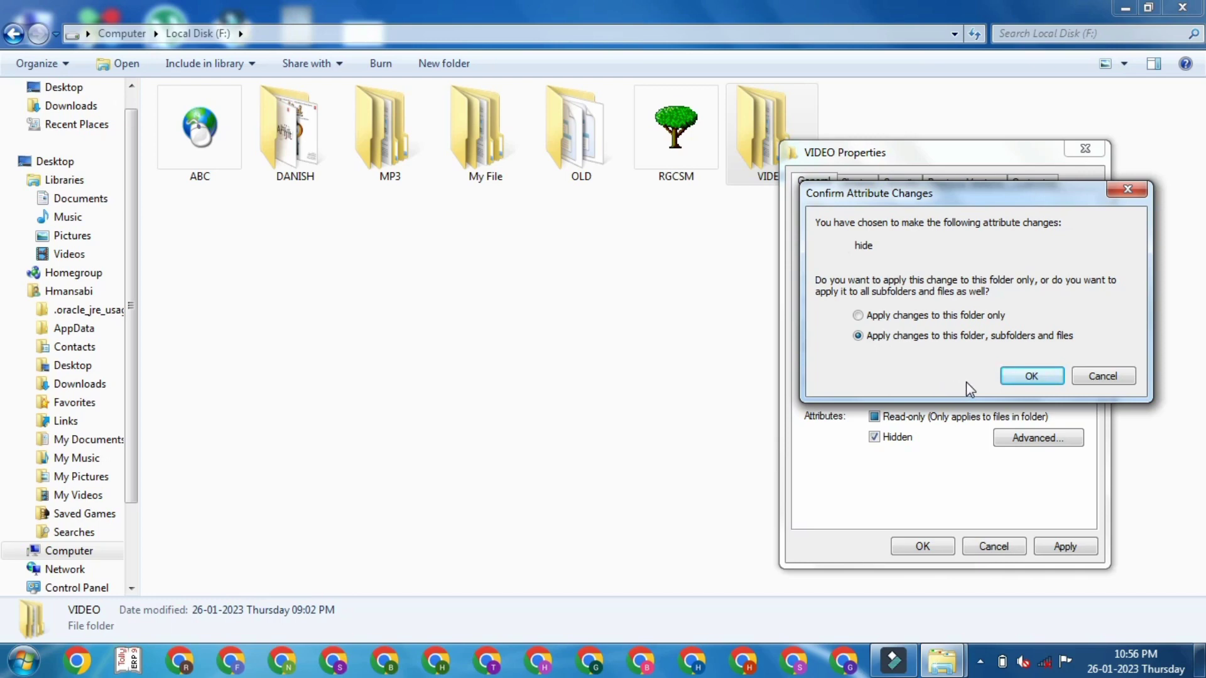
{"action": "left_click", "coordinate": [1033, 377]}
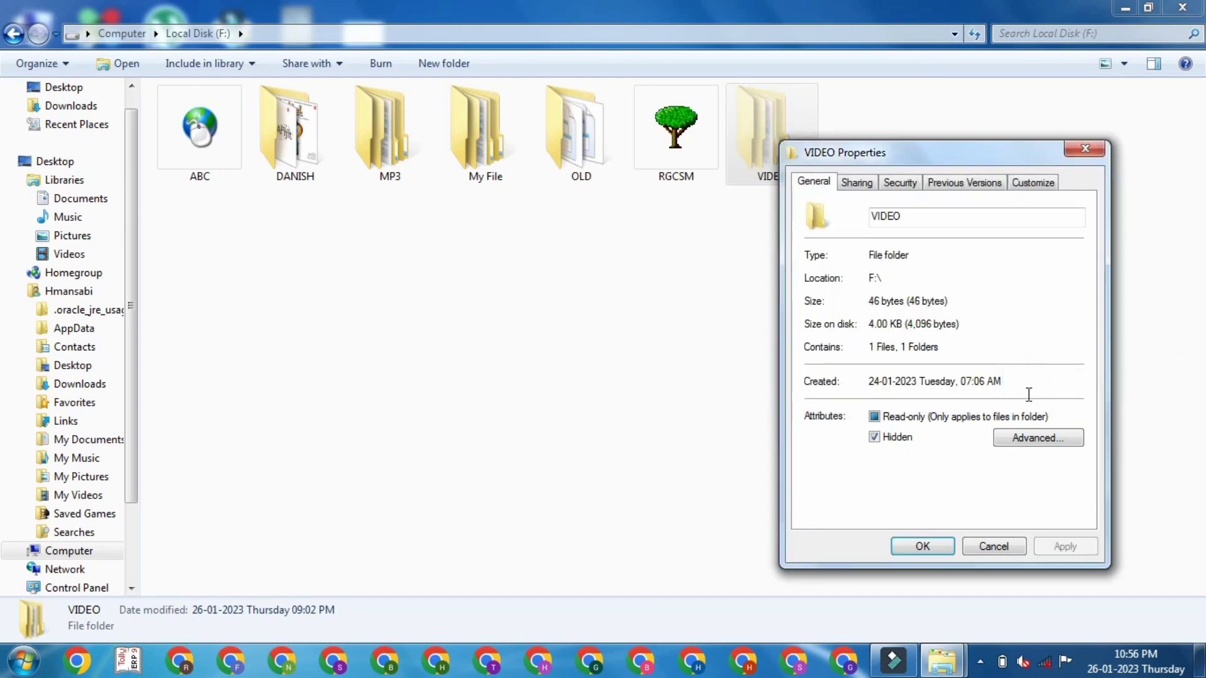
{"action": "left_click", "coordinate": [922, 546]}
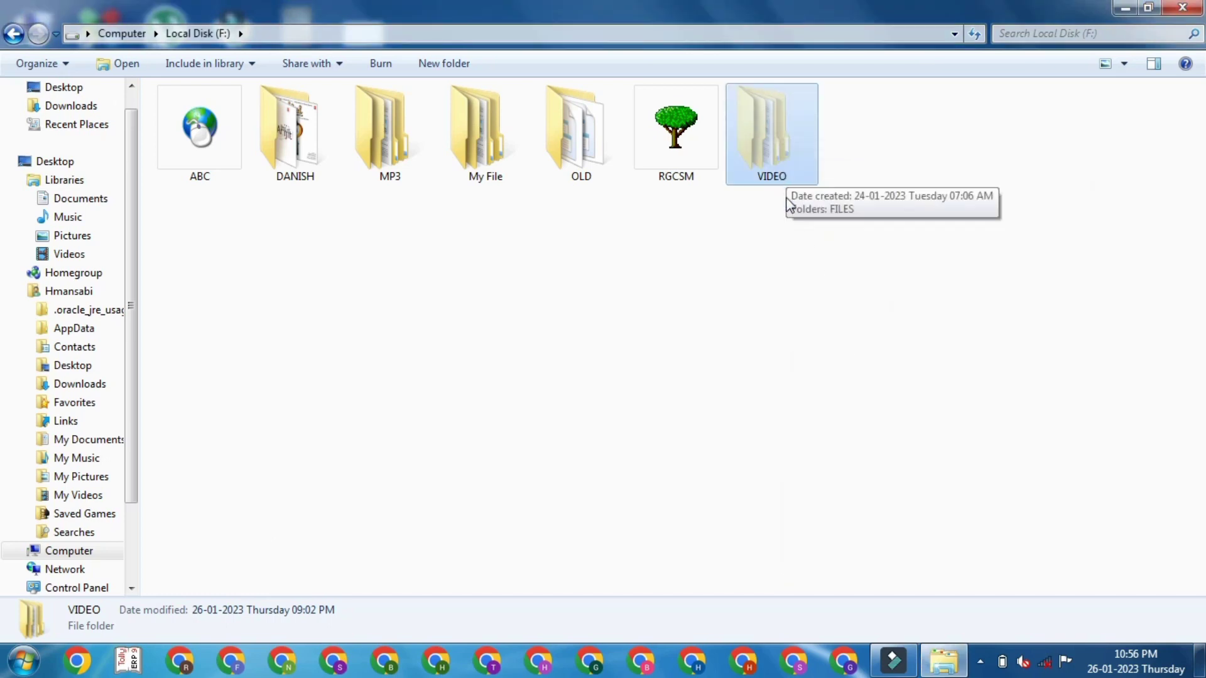
{"action": "left_click", "coordinate": [780, 289]}
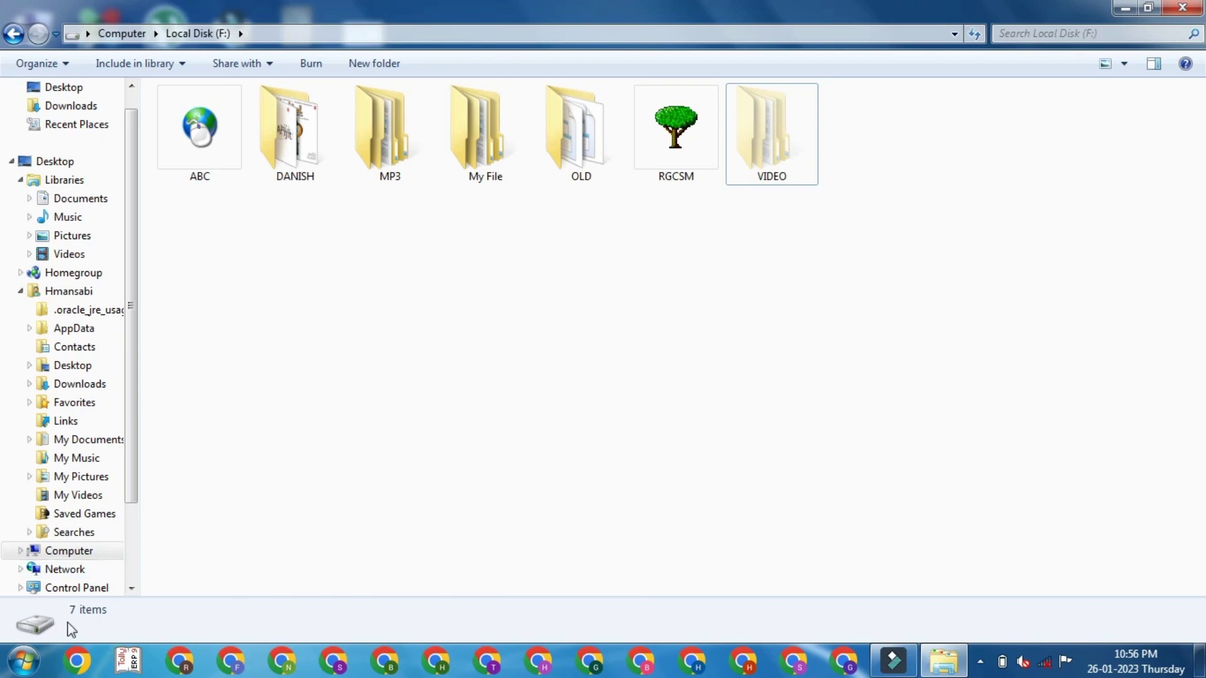
- In the Control Panel's Folder Options, choose "Don't show hidden files, folders, or drives" and apply the setting
{"action": "left_click", "coordinate": [24, 661]}
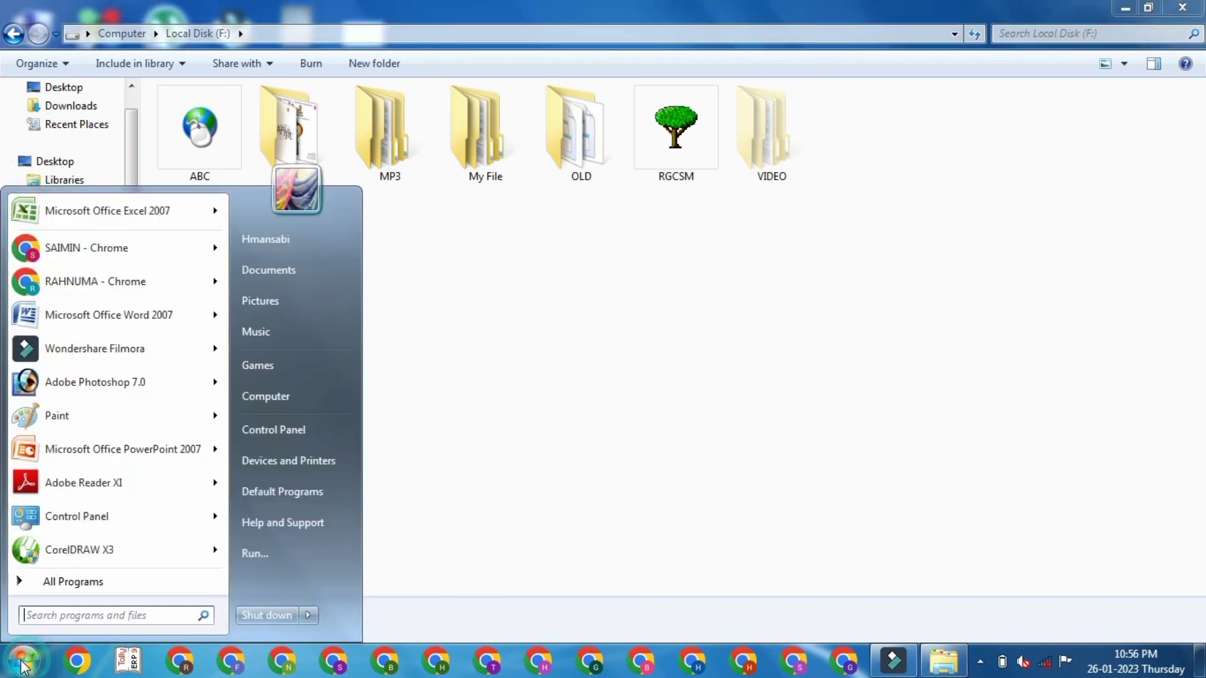
{"action": "left_click", "coordinate": [275, 432]}
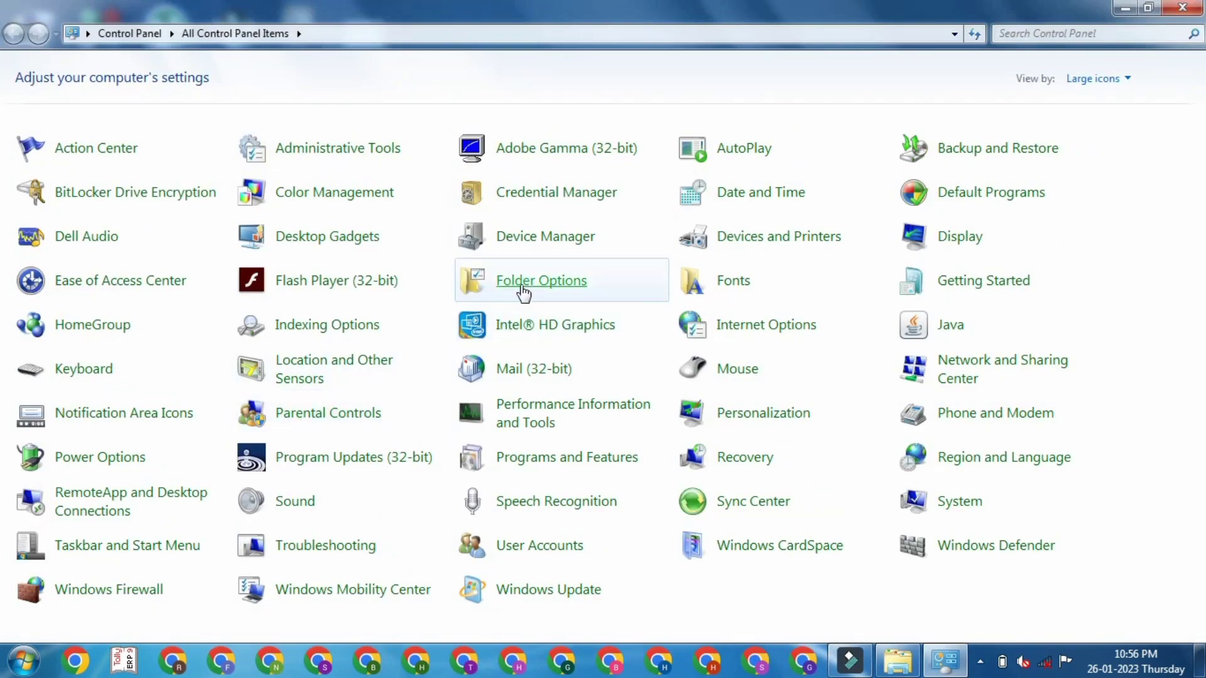
{"action": "left_click", "coordinate": [522, 288]}
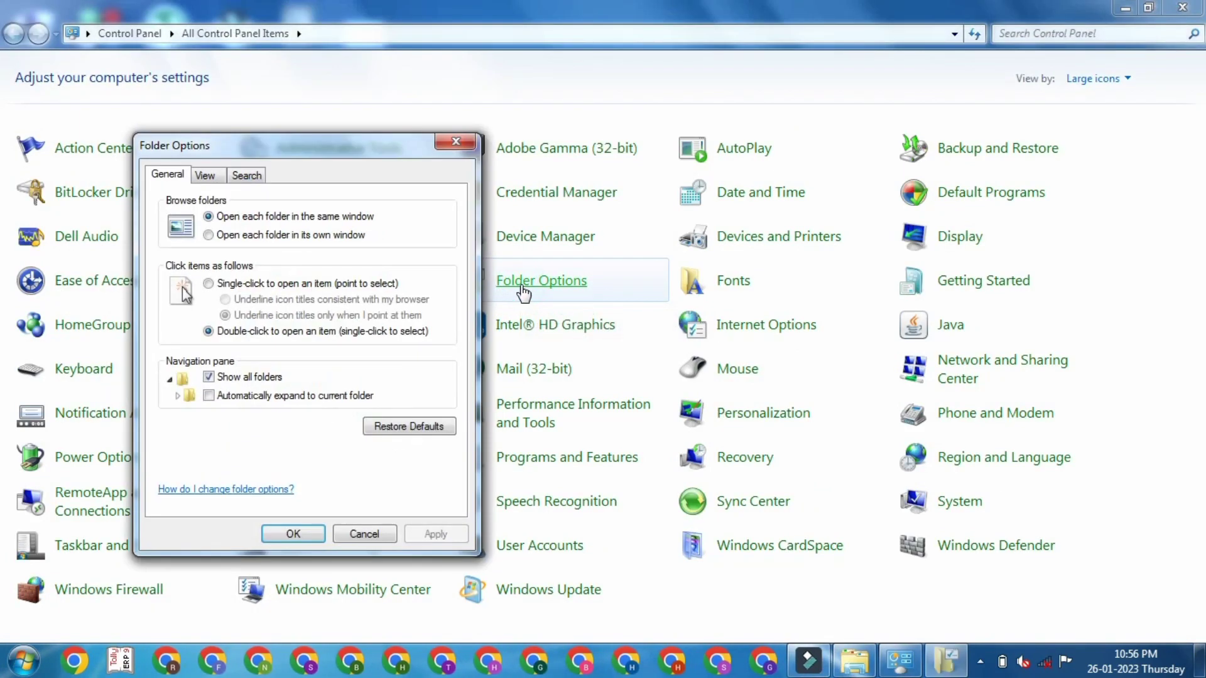
{"action": "left_click", "coordinate": [217, 181]}
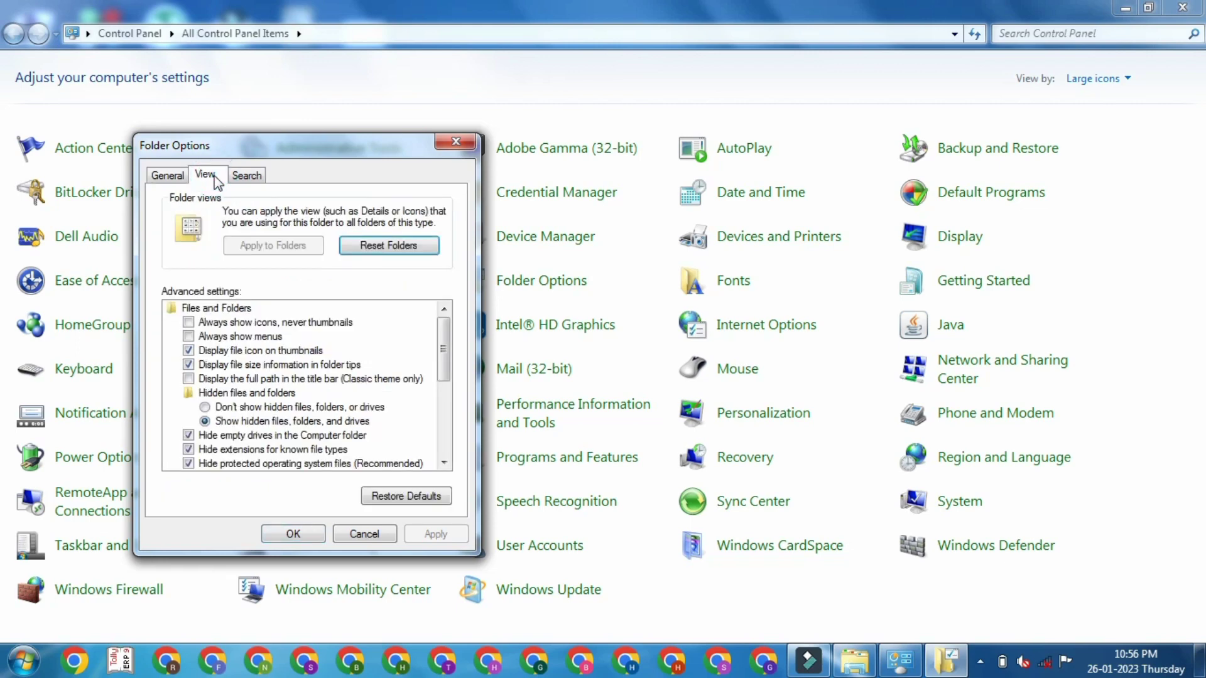
{"action": "left_click", "coordinate": [225, 408]}
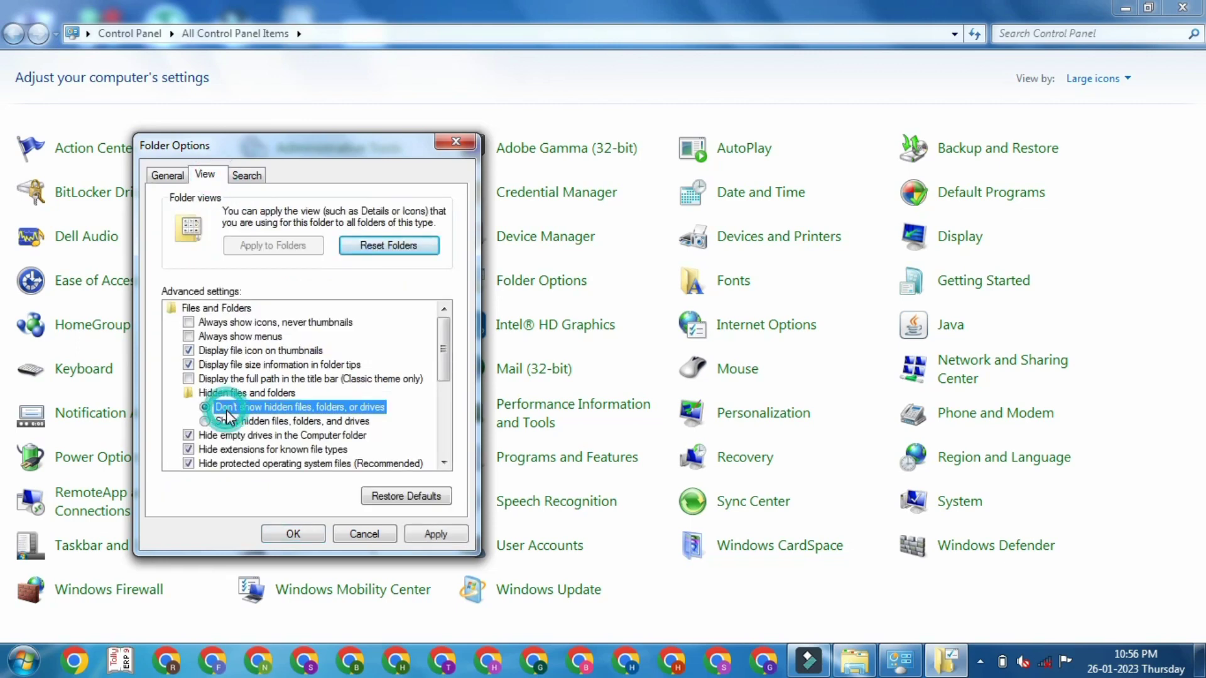
{"action": "left_click", "coordinate": [420, 536]}
{"action": "left_click", "coordinate": [307, 534]}
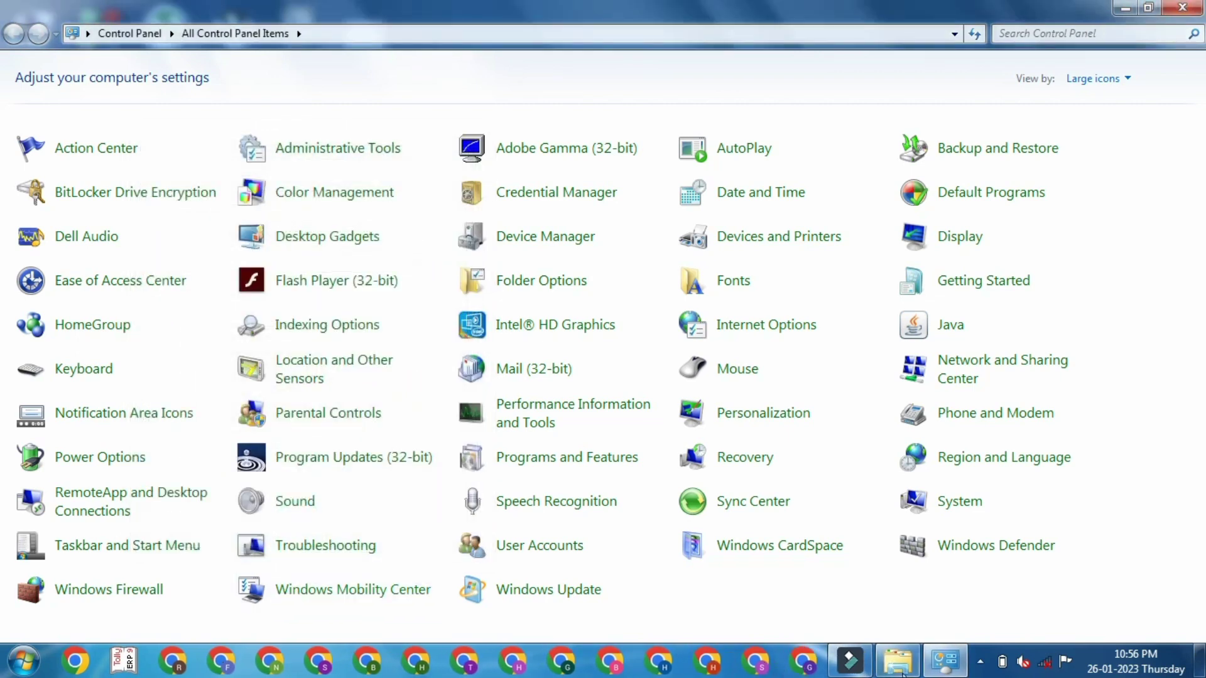
- Return to Local Disk (F:) and set the RGCSM folder to Hidden, applying the change to this folder only
{"action": "left_click", "coordinate": [900, 670]}
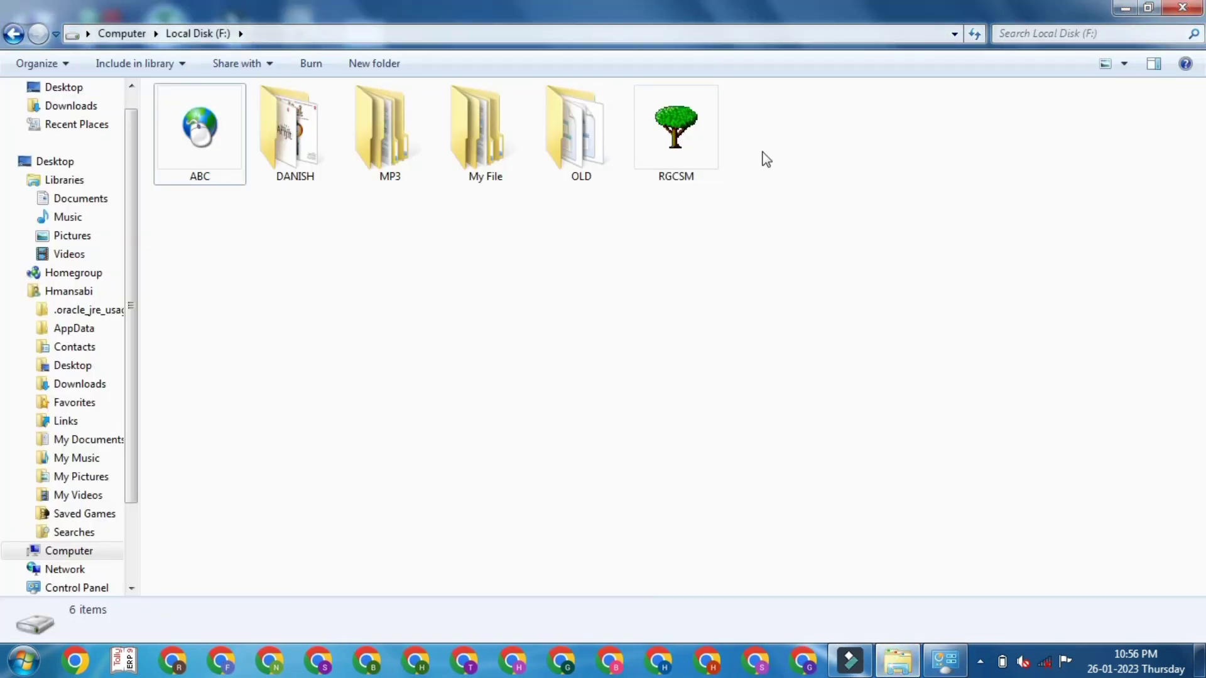
{"action": "right_click", "coordinate": [685, 139]}
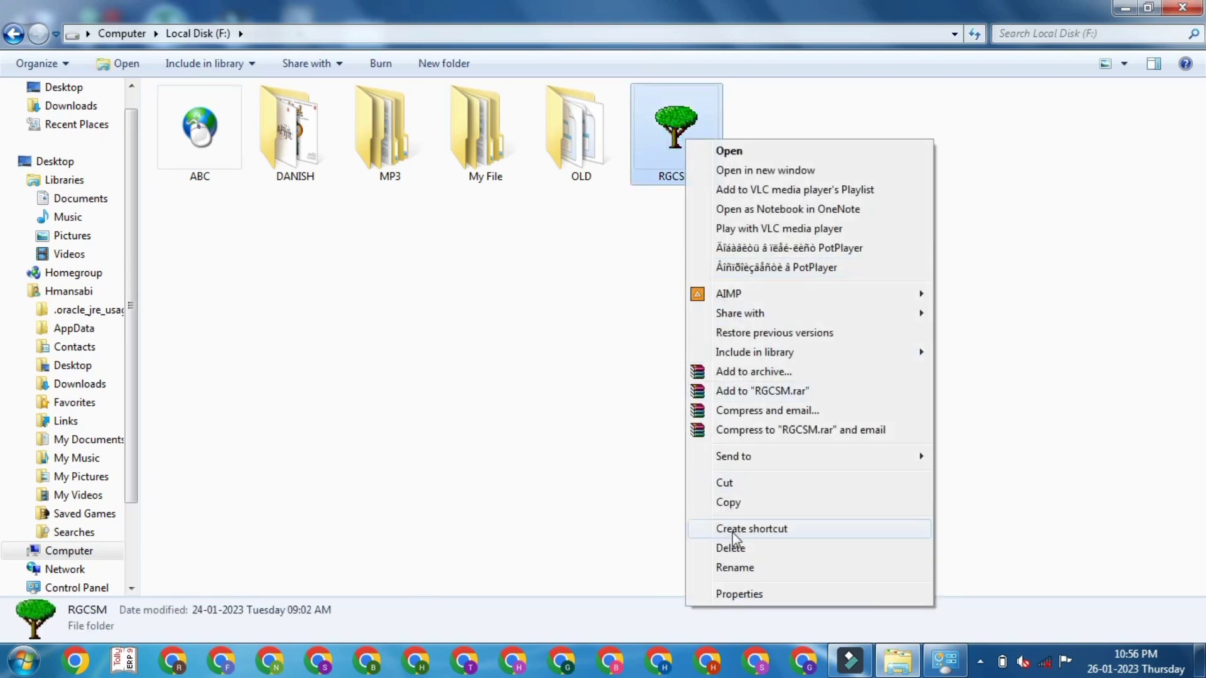
{"action": "left_click", "coordinate": [747, 594]}
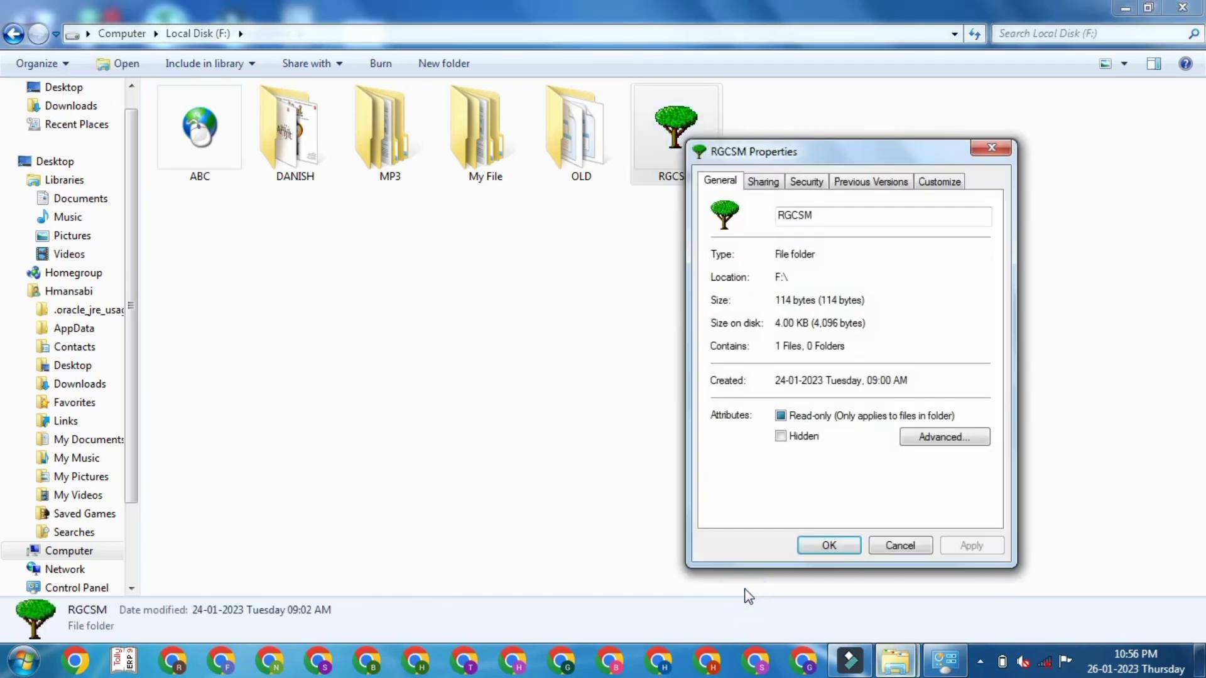
{"action": "left_click", "coordinate": [780, 435]}
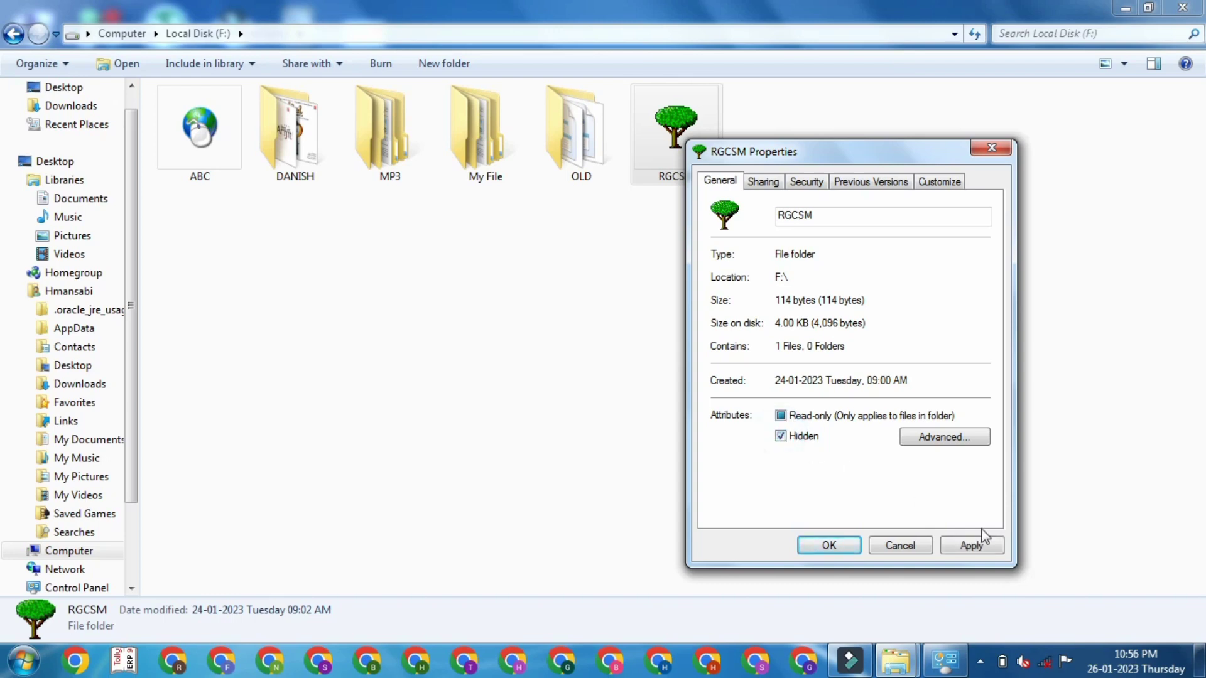
{"action": "left_click", "coordinate": [969, 544]}
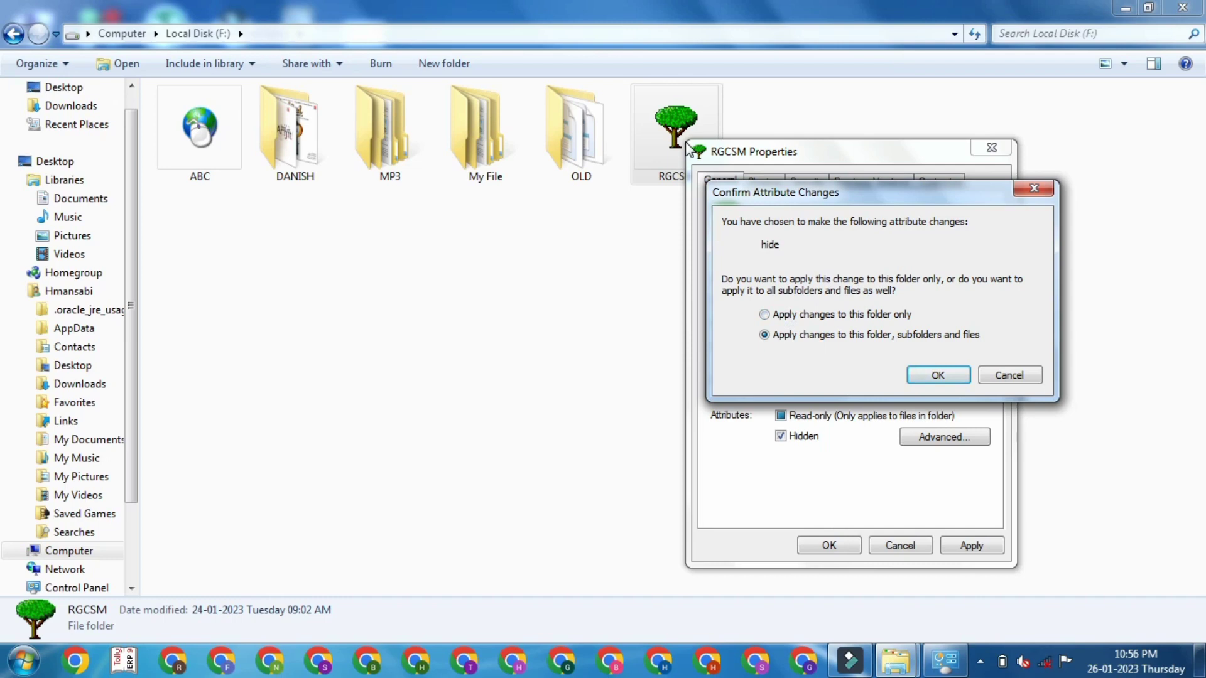
{"action": "left_click", "coordinate": [782, 316]}
{"action": "left_click", "coordinate": [940, 375]}
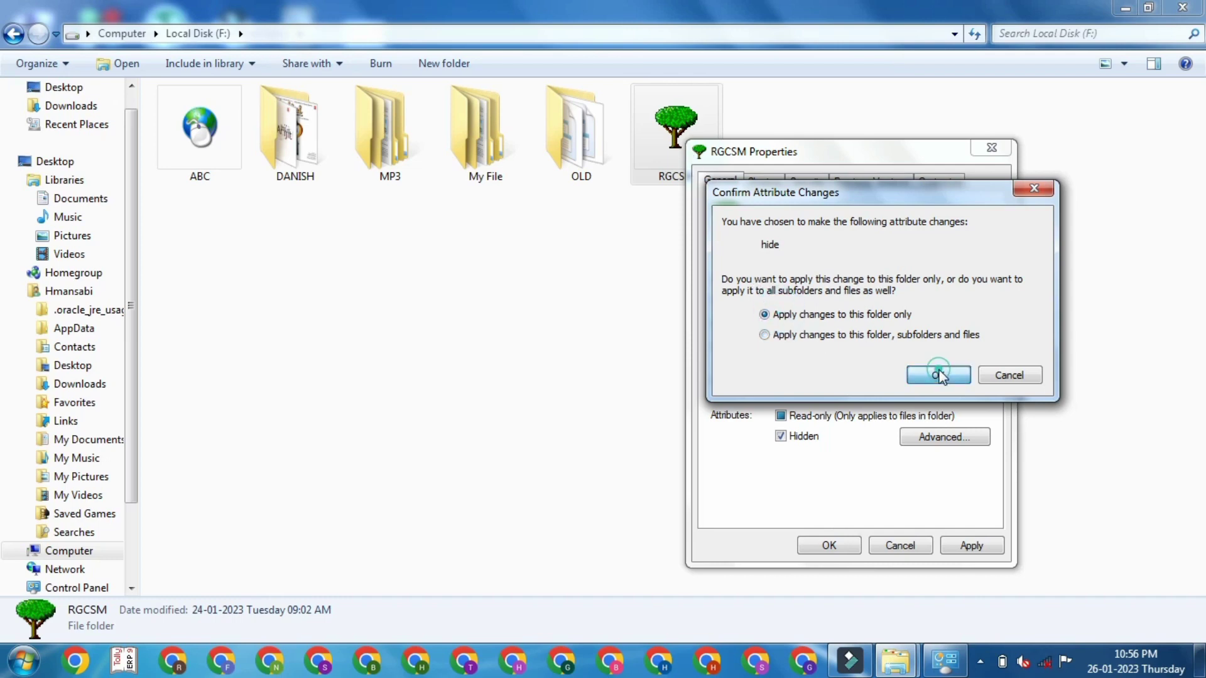
{"action": "left_click", "coordinate": [849, 545]}
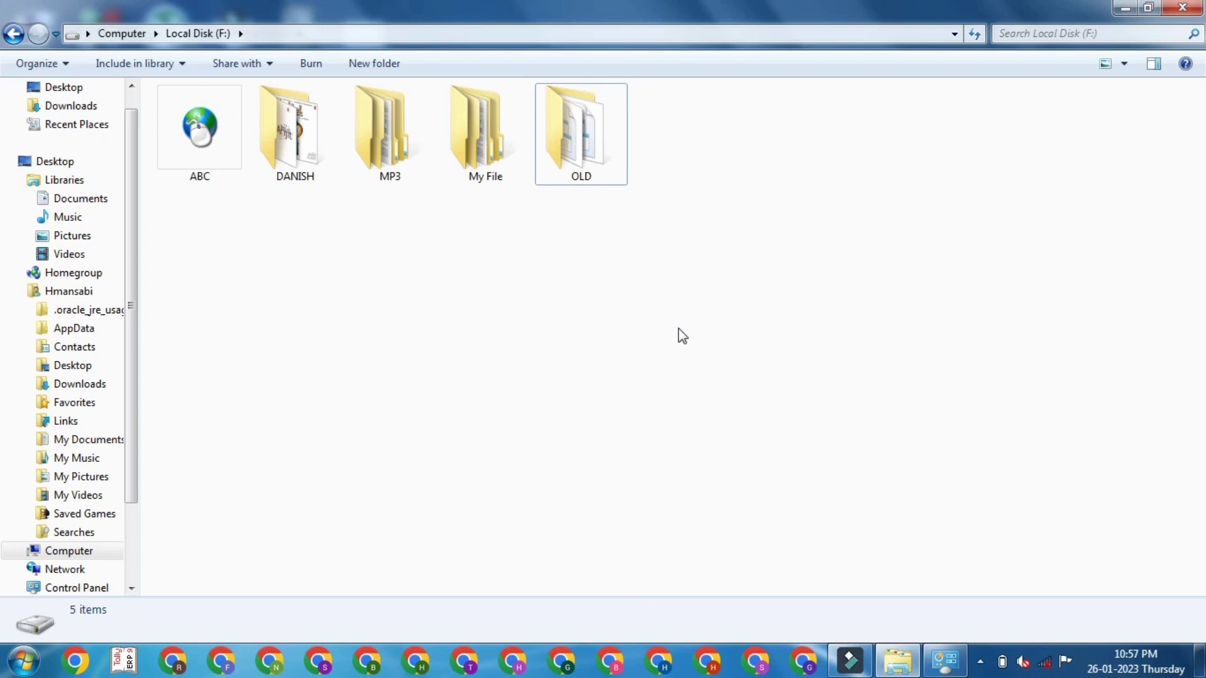
- Reopen the Control Panel's Folder Options, apply "Show hidden files, folders, and drives", and close the Control Panel
{"action": "right_click", "coordinate": [943, 667]}
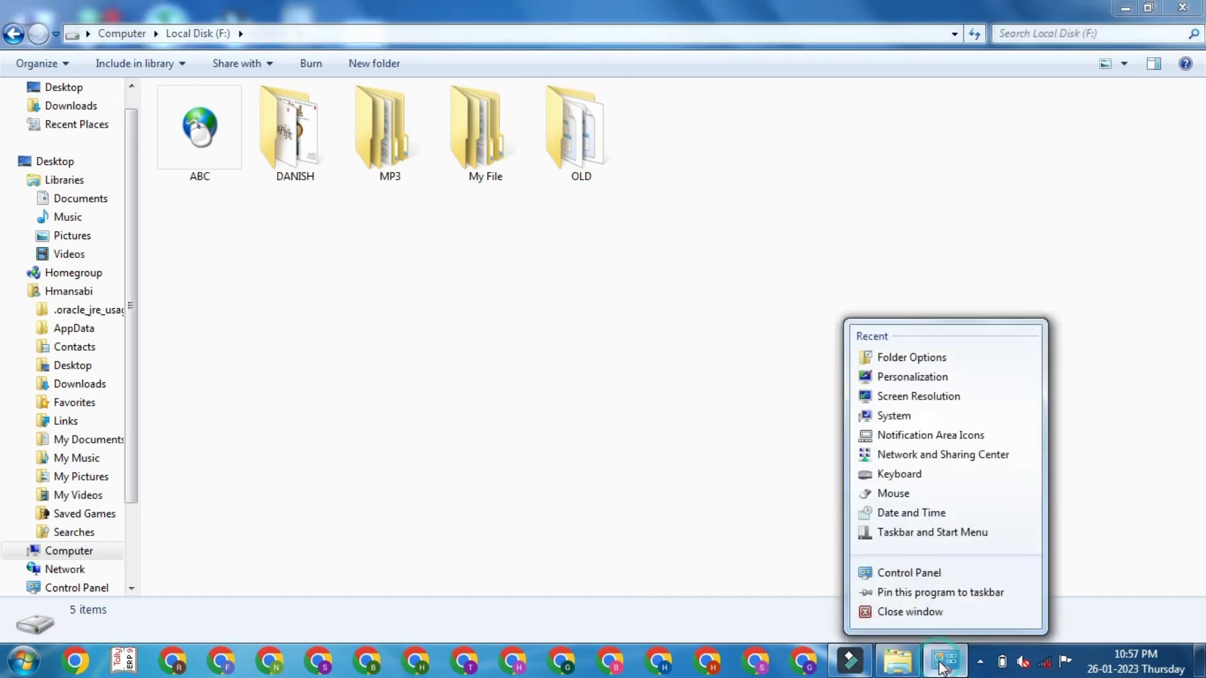
{"action": "left_click", "coordinate": [918, 613]}
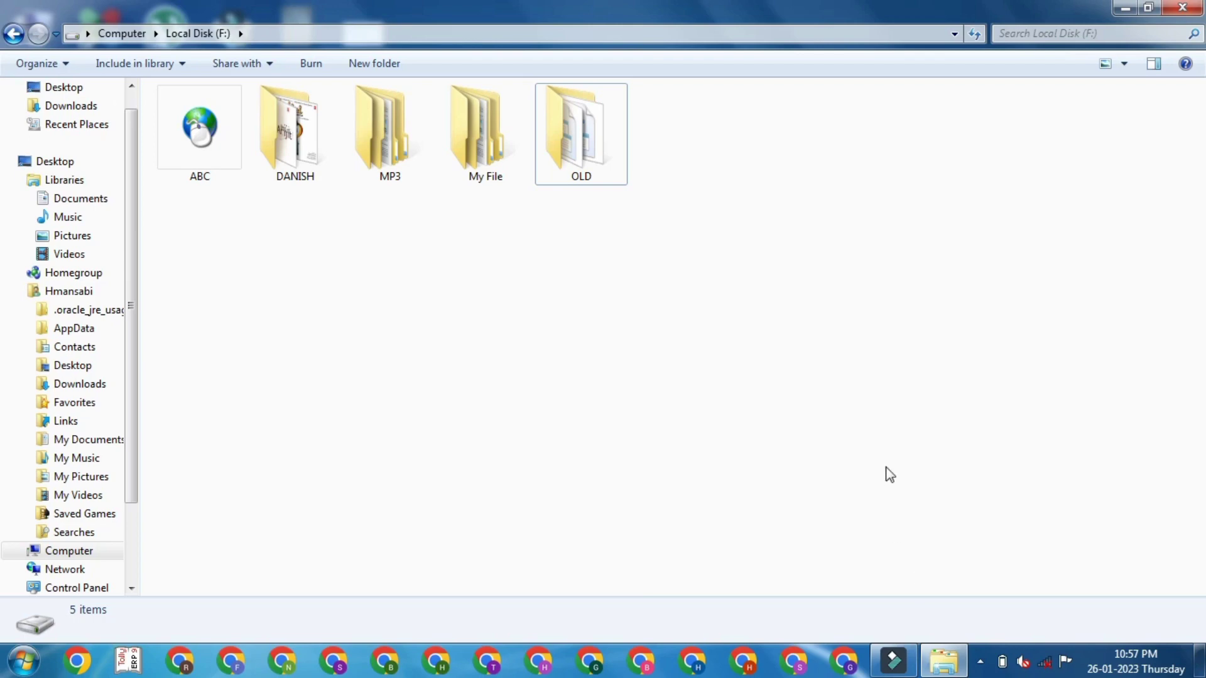
{"action": "left_click", "coordinate": [39, 655]}
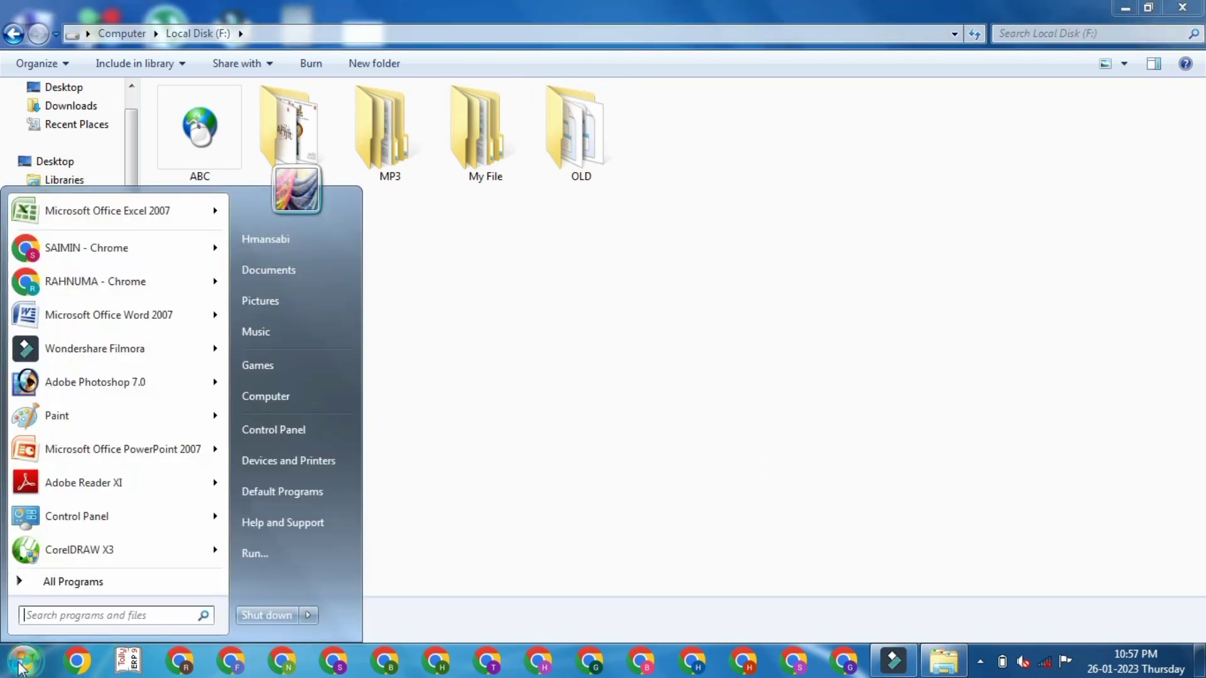
{"action": "left_click", "coordinate": [274, 431]}
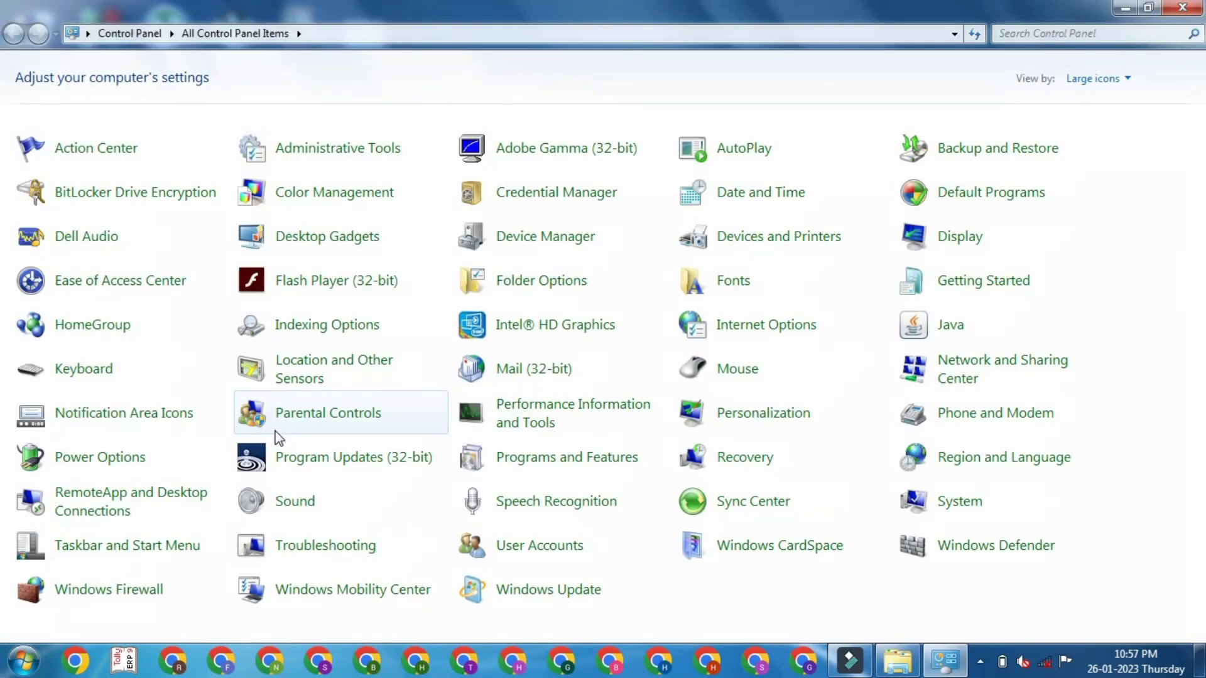
{"action": "left_click", "coordinate": [527, 290]}
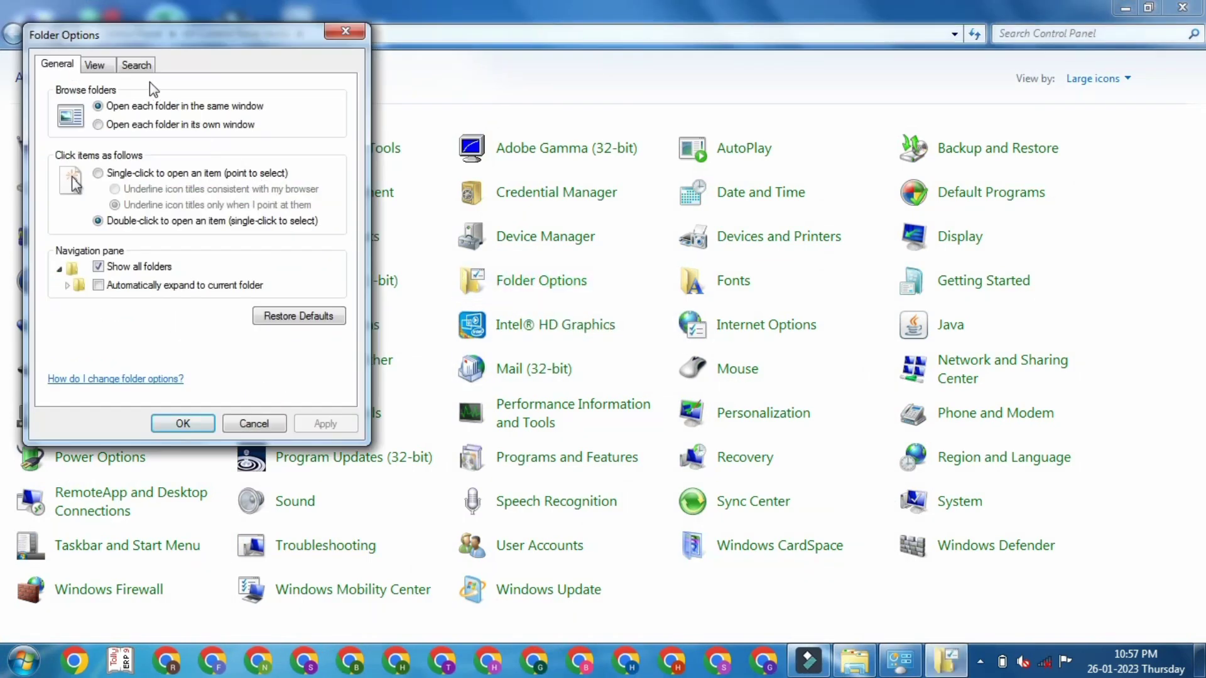
{"action": "left_click", "coordinate": [94, 65]}
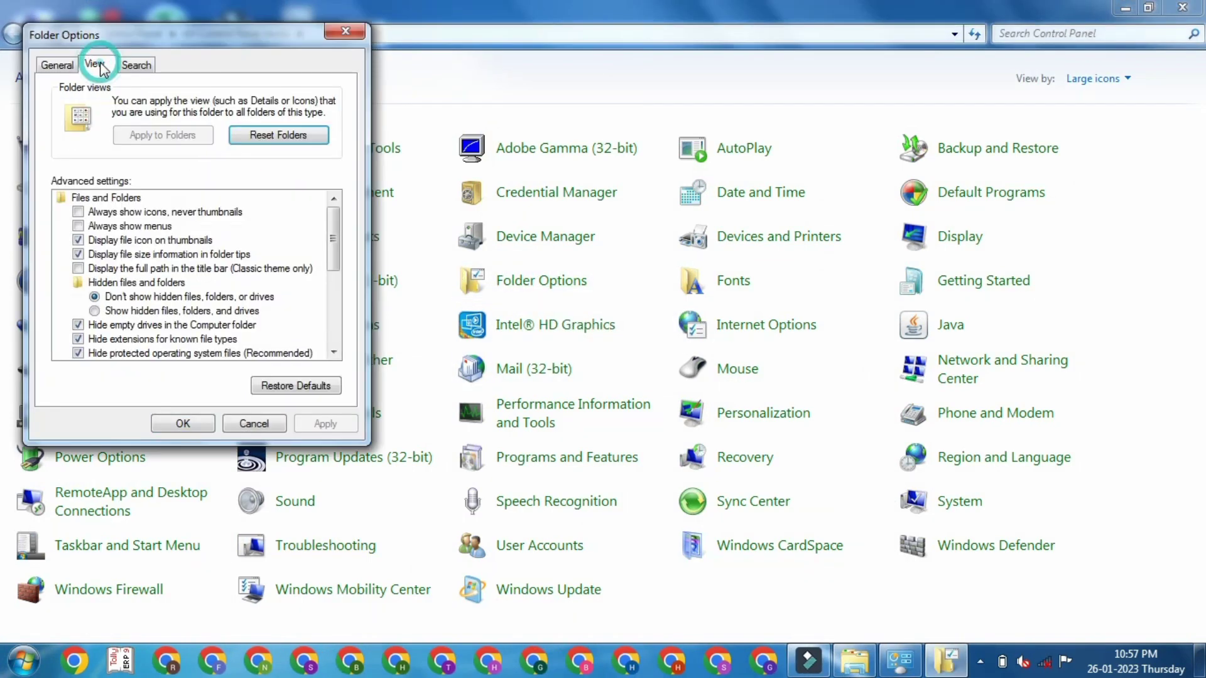
{"action": "left_click", "coordinate": [120, 311]}
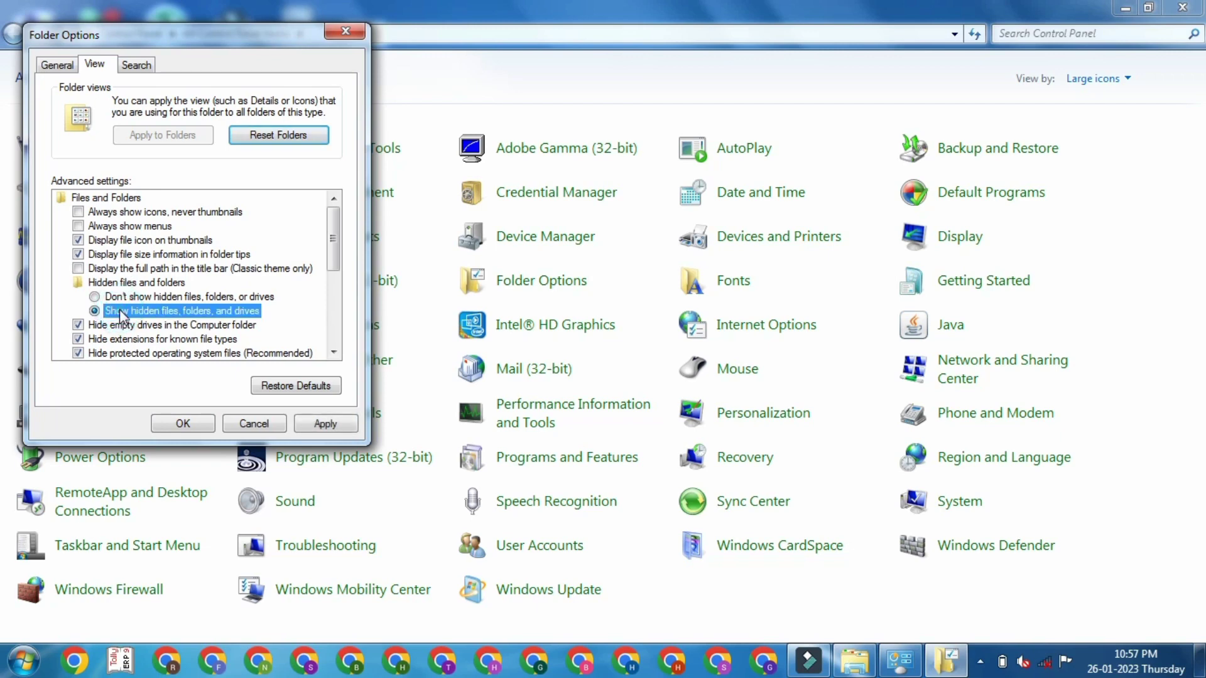
{"action": "left_click", "coordinate": [327, 424]}
{"action": "left_click", "coordinate": [179, 424]}
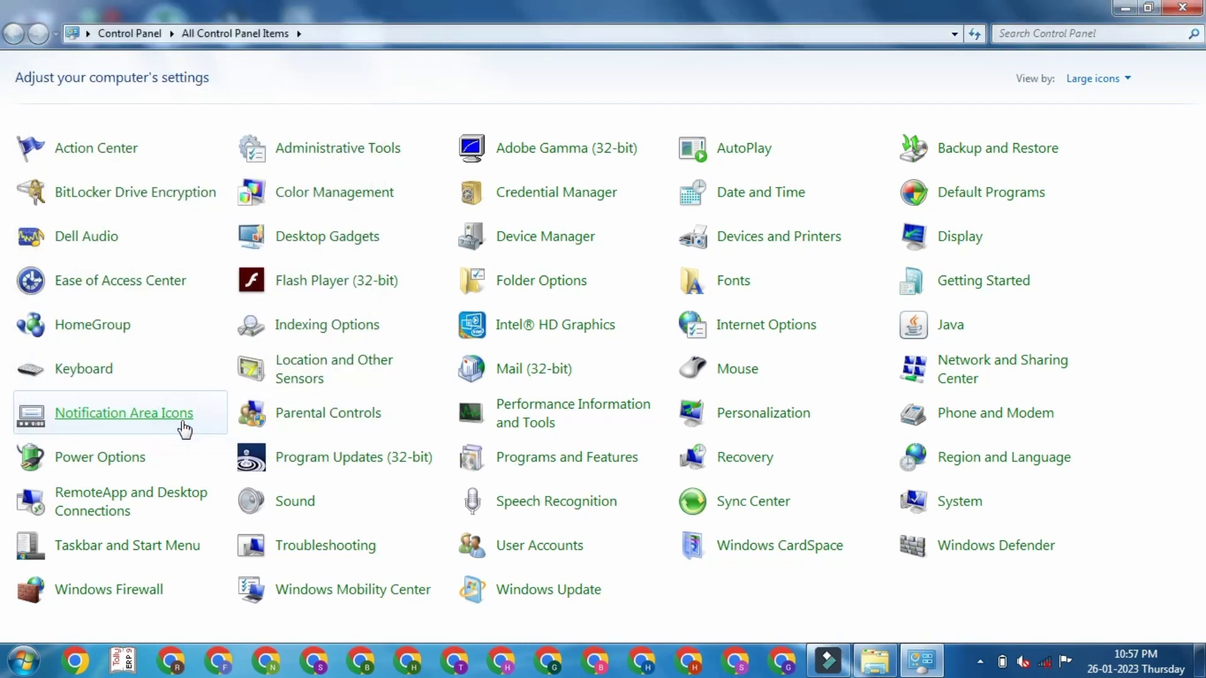
{"action": "left_click", "coordinate": [1179, 9]}
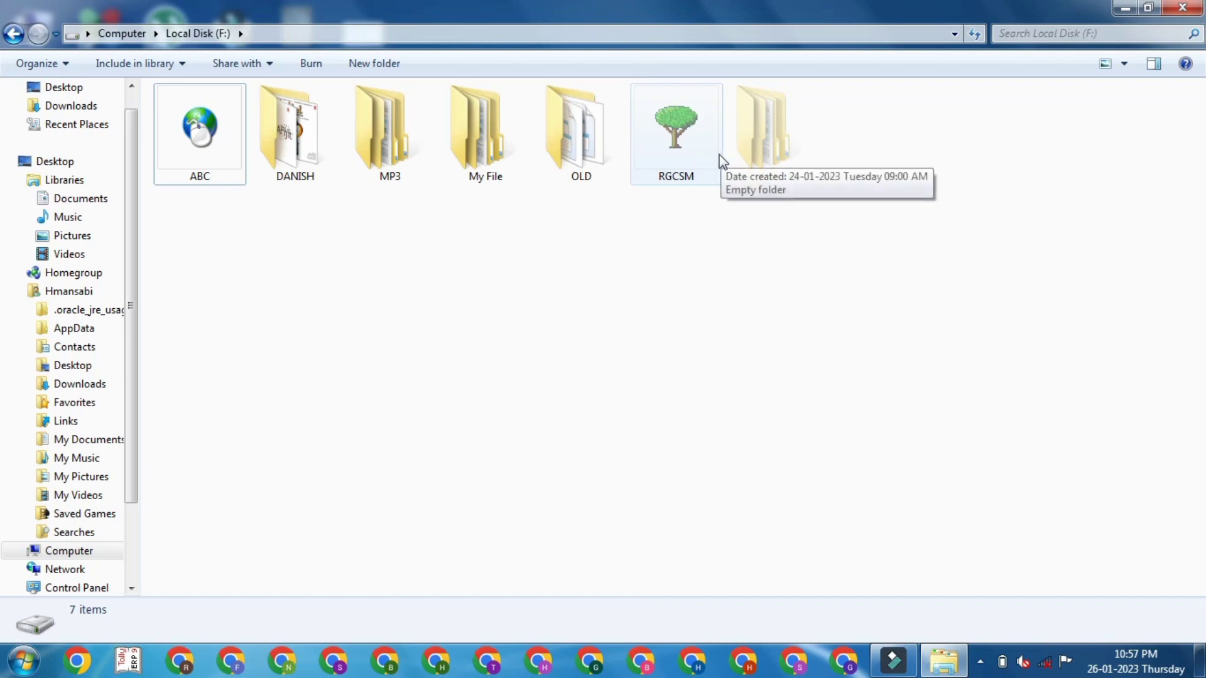
- Remove the Hidden attribute from the RGCSM folder, applying the change to the folder, subfolders and files
{"action": "left_click", "coordinate": [702, 220]}
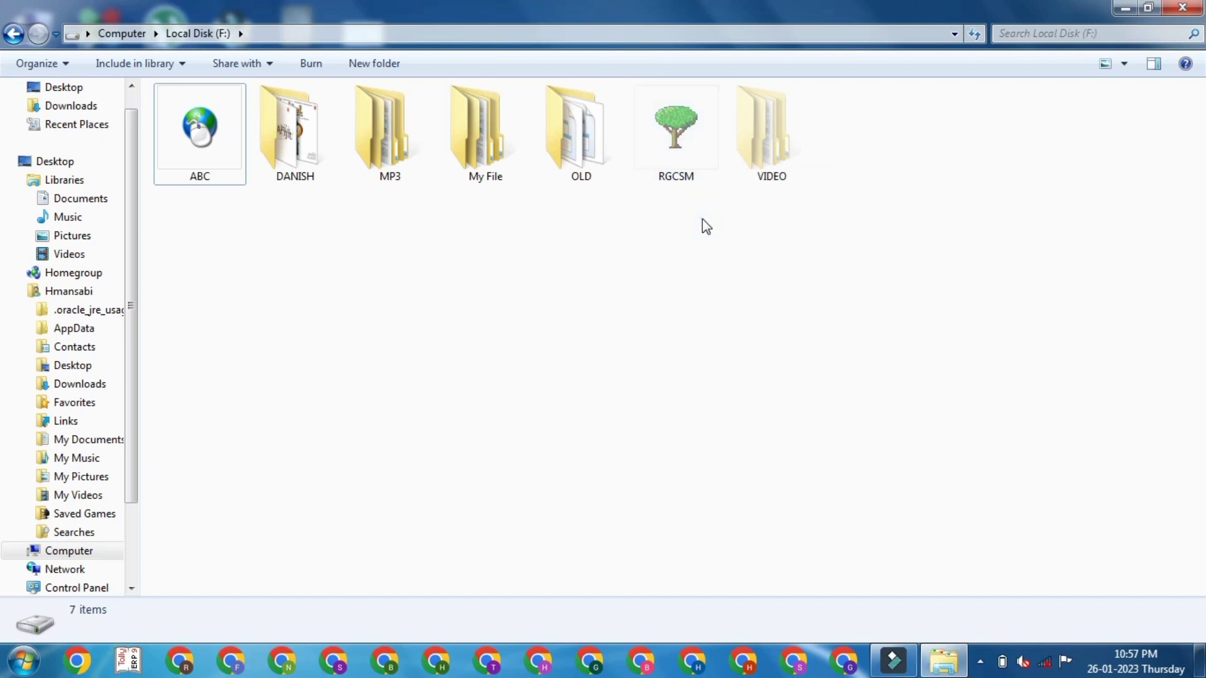
{"action": "right_click", "coordinate": [664, 134]}
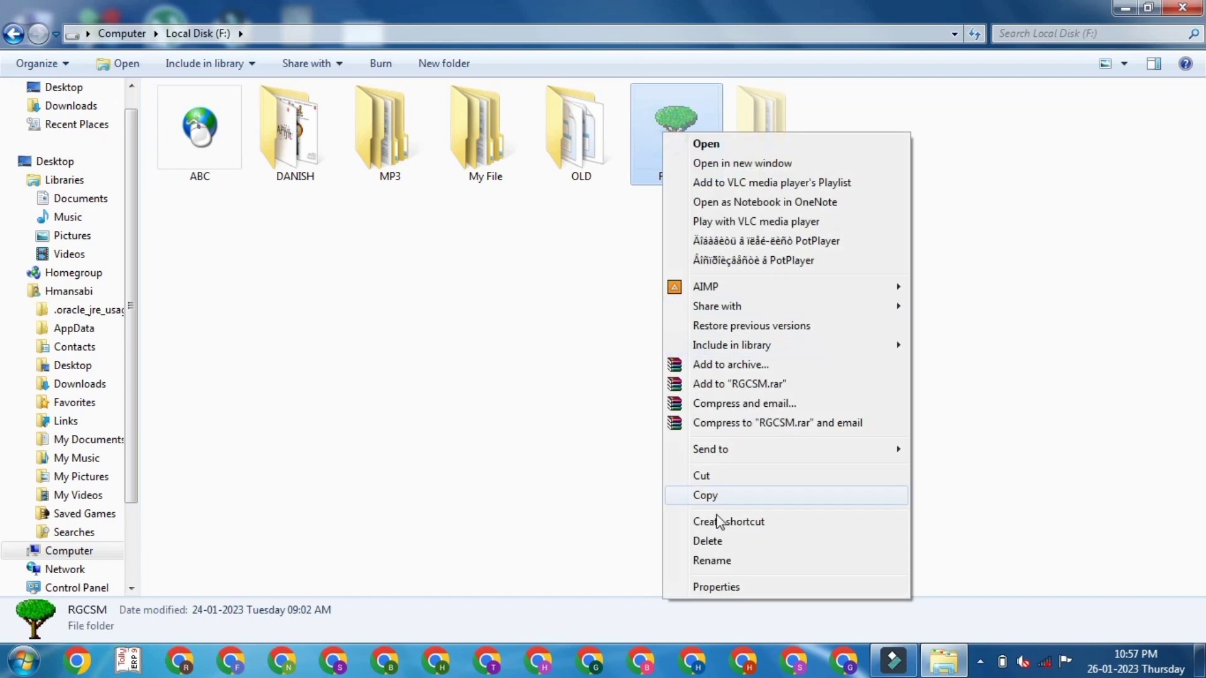
{"action": "left_click", "coordinate": [721, 588]}
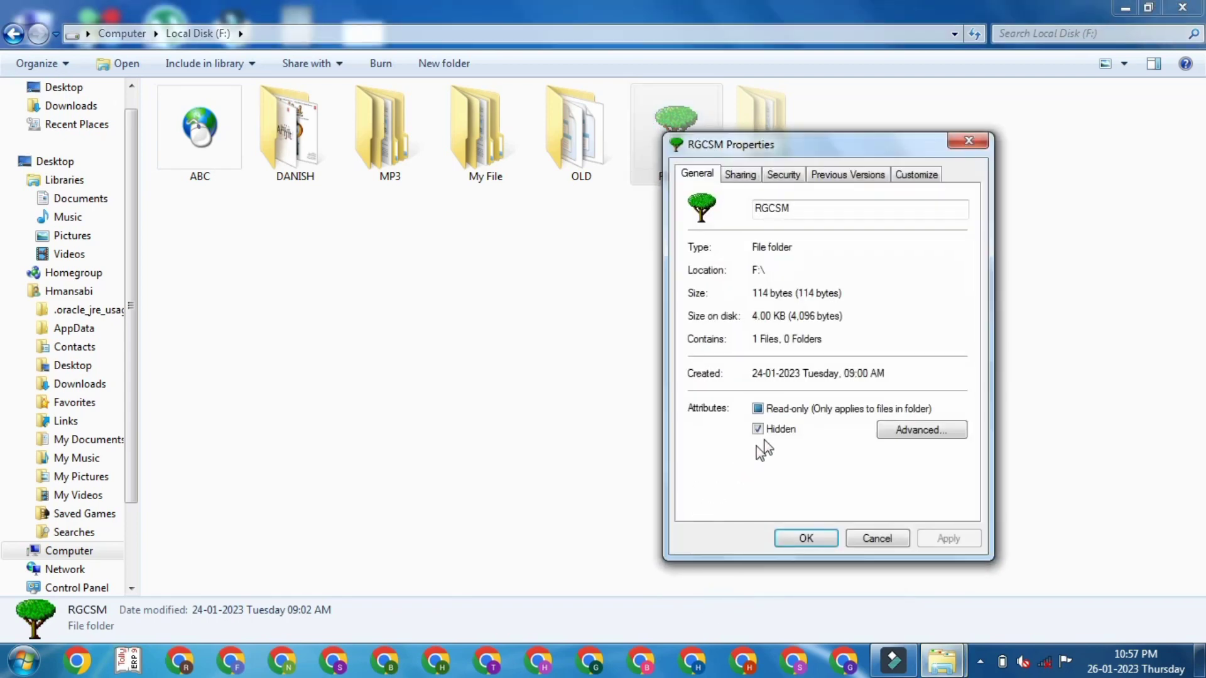
{"action": "left_click", "coordinate": [774, 432]}
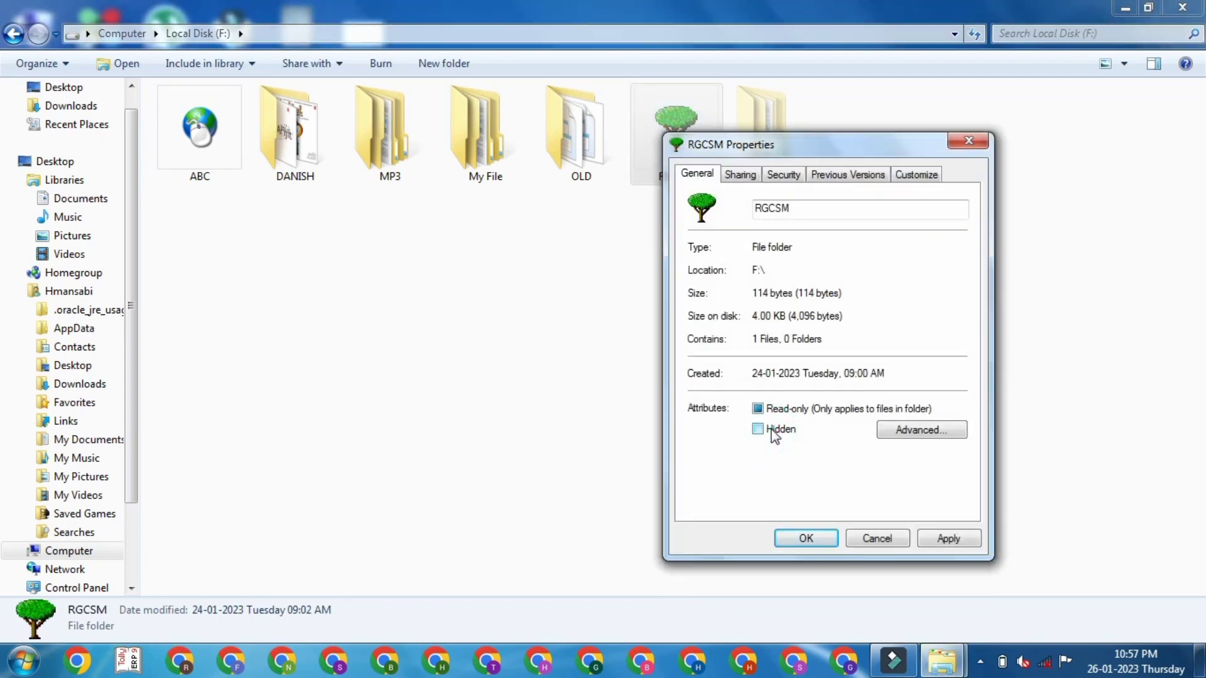
{"action": "left_click", "coordinate": [942, 539]}
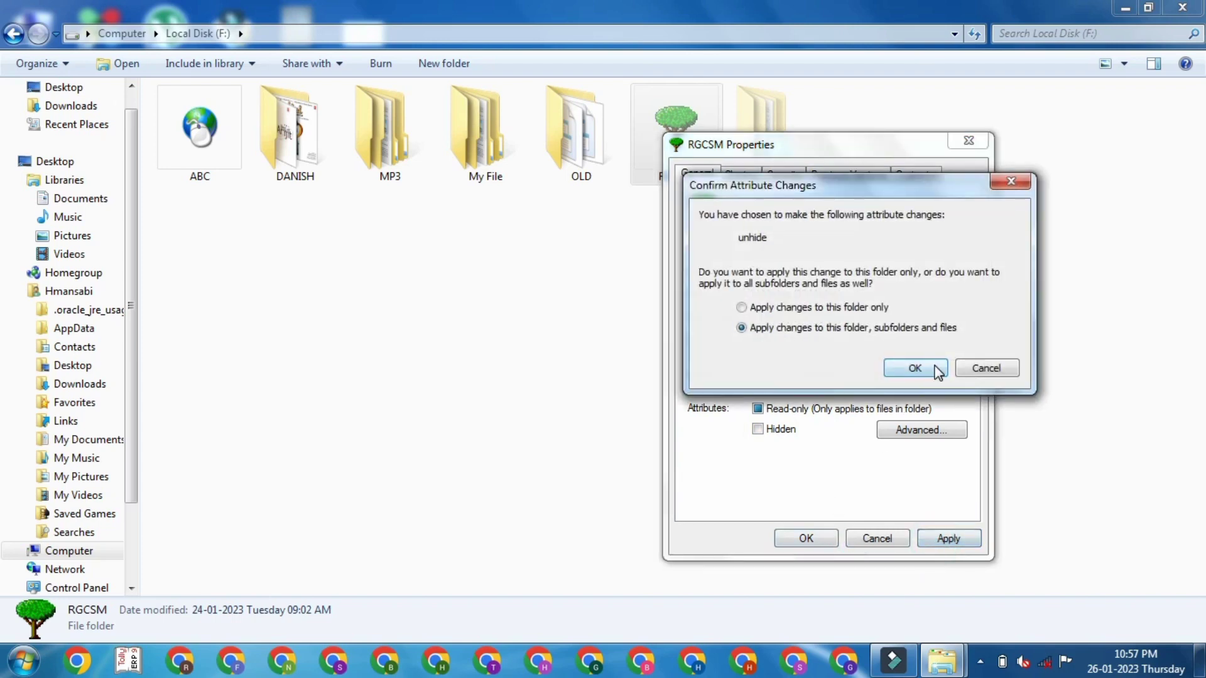
{"action": "left_click", "coordinate": [934, 367]}
{"action": "left_click", "coordinate": [807, 539]}
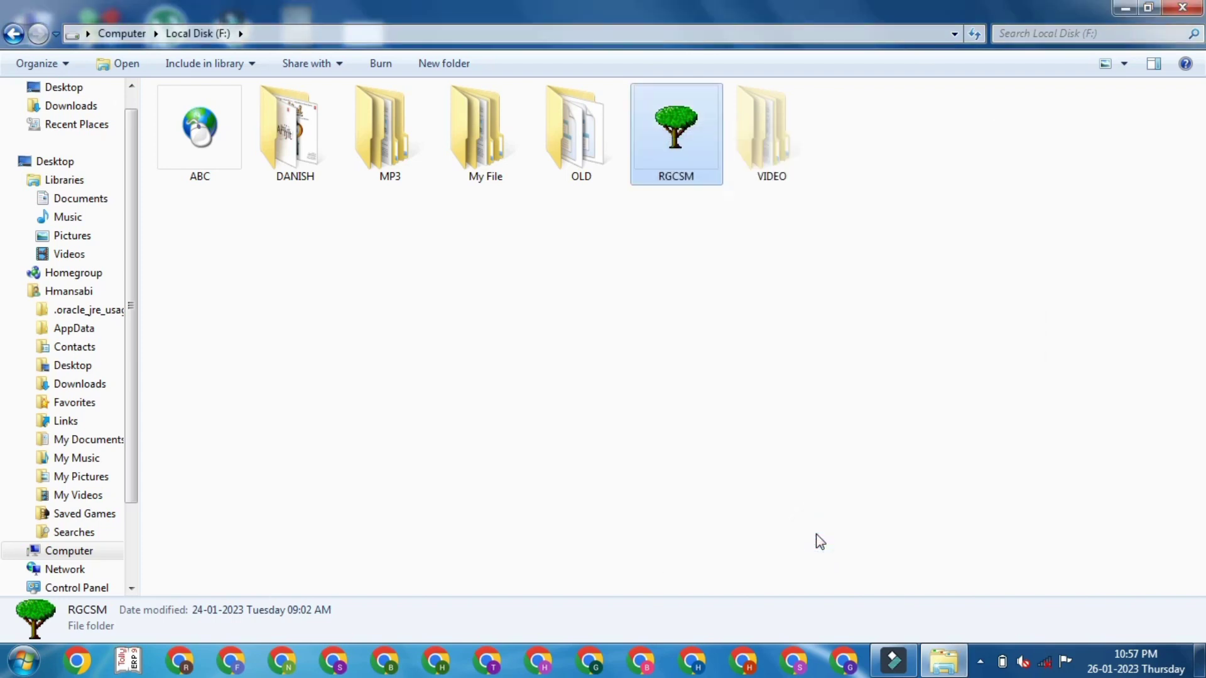
- Unhide the VIDEO folder through its properties, including its subfolders and files
{"action": "right_click", "coordinate": [778, 152]}
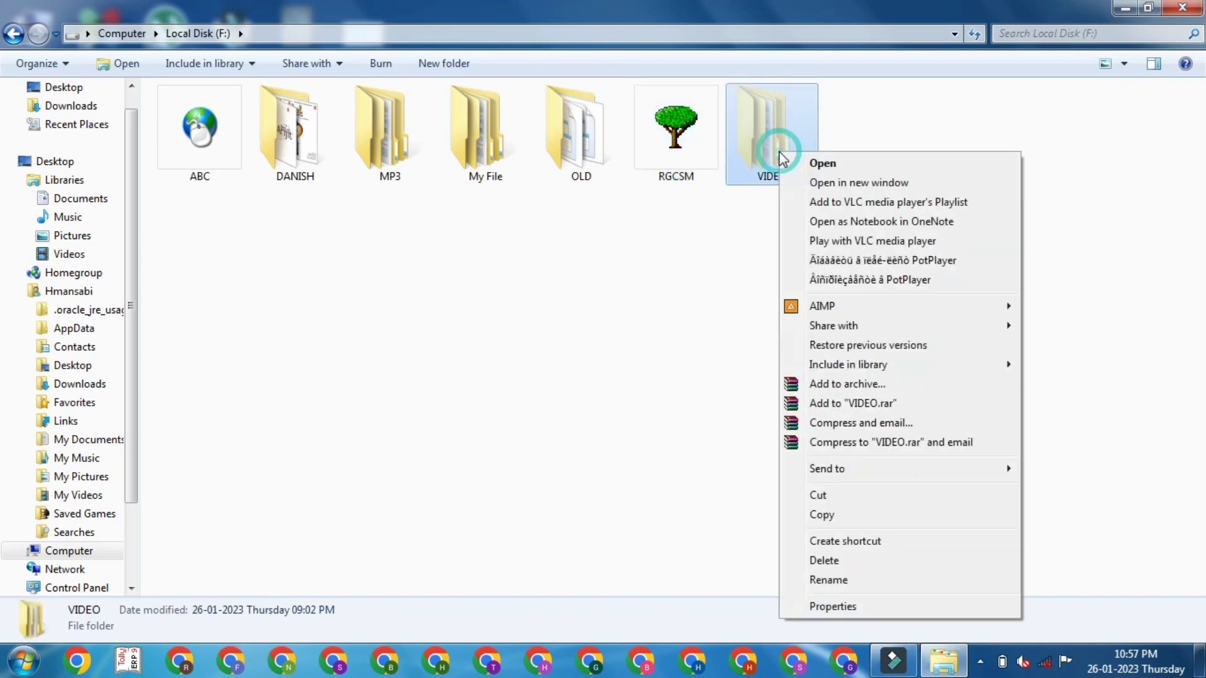
{"action": "left_click", "coordinate": [857, 608]}
{"action": "left_click", "coordinate": [898, 450]}
{"action": "left_click", "coordinate": [1062, 558]}
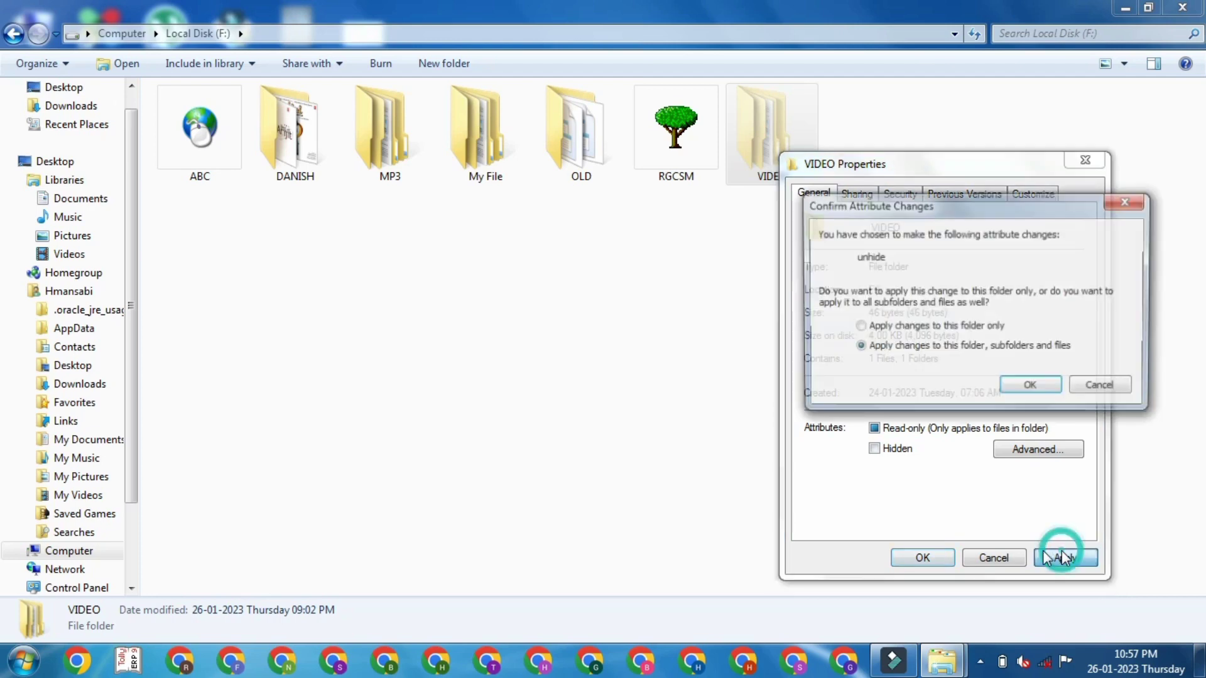
{"action": "left_click", "coordinate": [1018, 395]}
{"action": "left_click", "coordinate": [932, 556]}
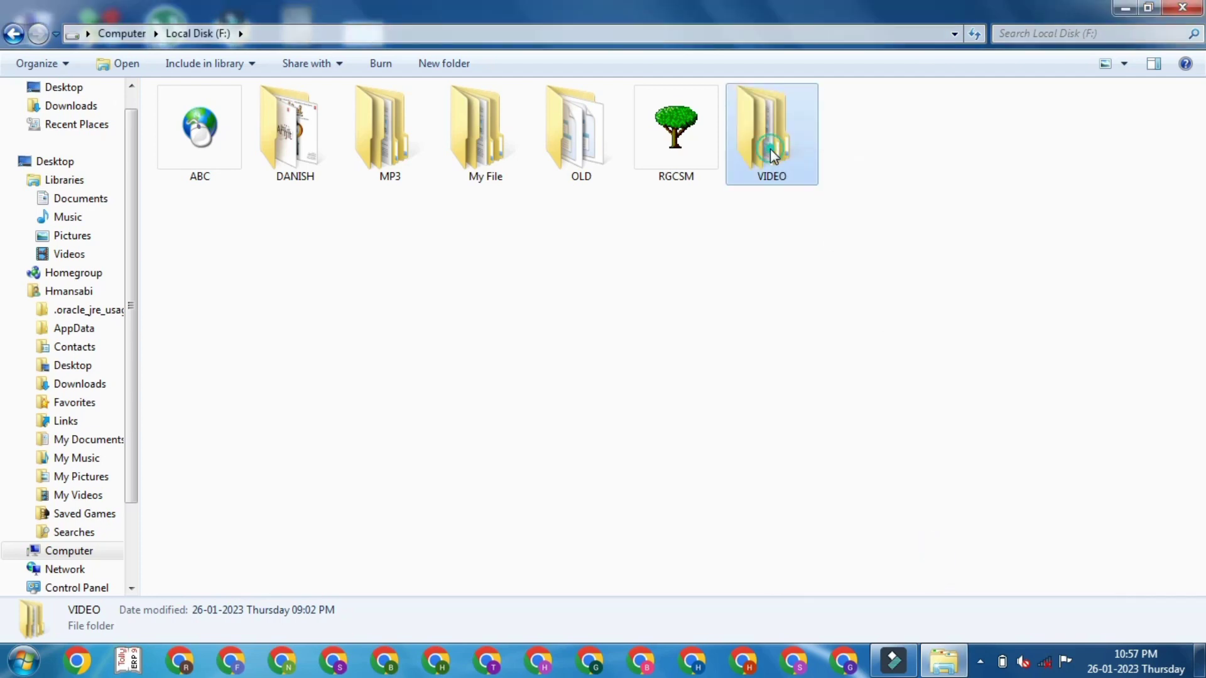
- Look through the contents of the VIDEO, MP3 and My File folders, including MP3's BHAJAN subfolder, returning to Local Disk (F:)
{"action": "double_click", "coordinate": [770, 148]}
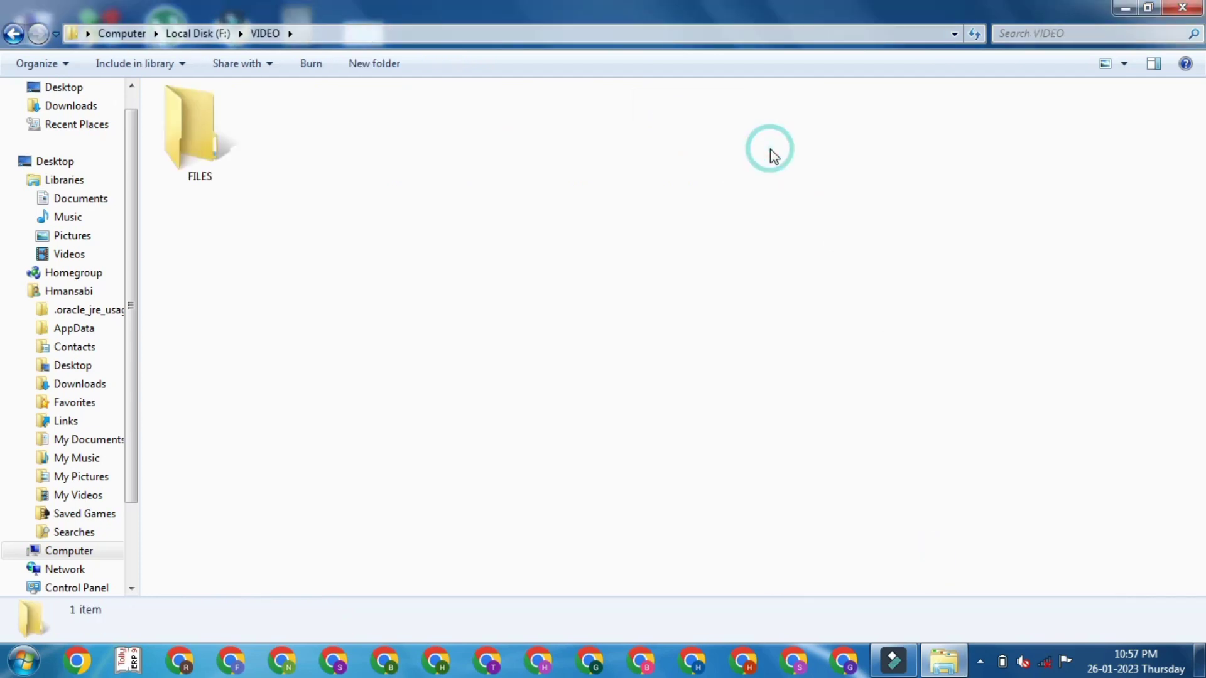
{"action": "left_click", "coordinate": [14, 35]}
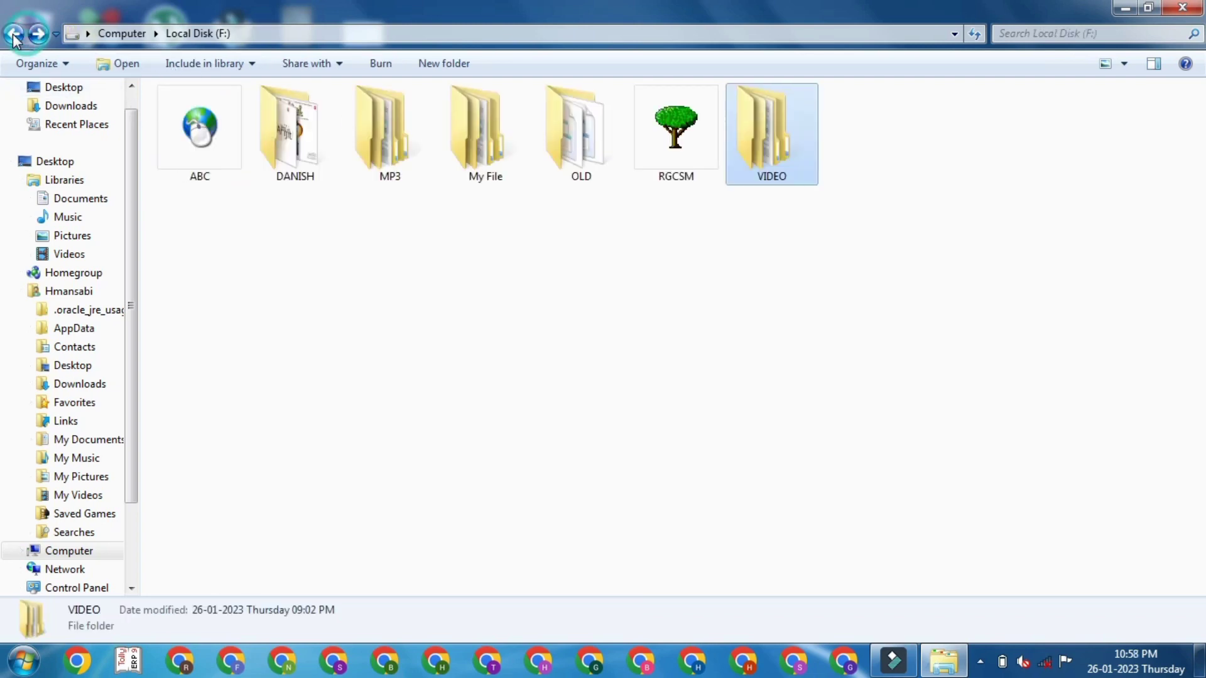
{"action": "left_click", "coordinate": [395, 236]}
{"action": "double_click", "coordinate": [379, 142]}
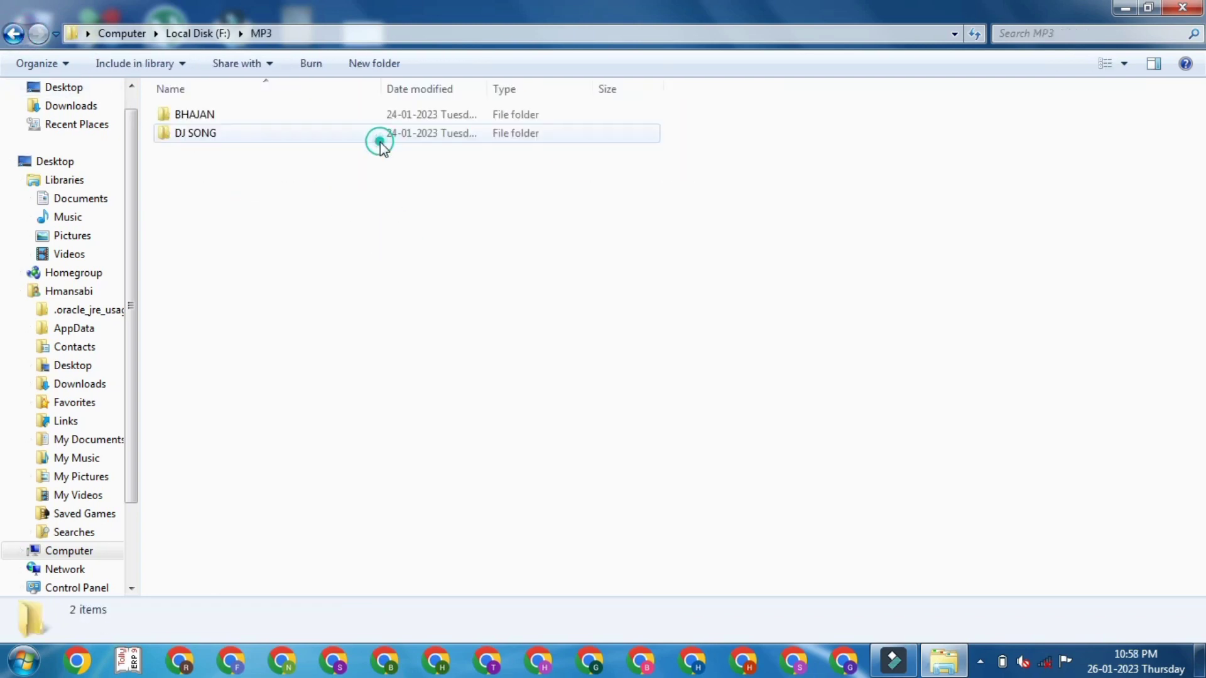
{"action": "double_click", "coordinate": [254, 114]}
{"action": "left_click", "coordinate": [14, 33]}
{"action": "left_click", "coordinate": [14, 33]}
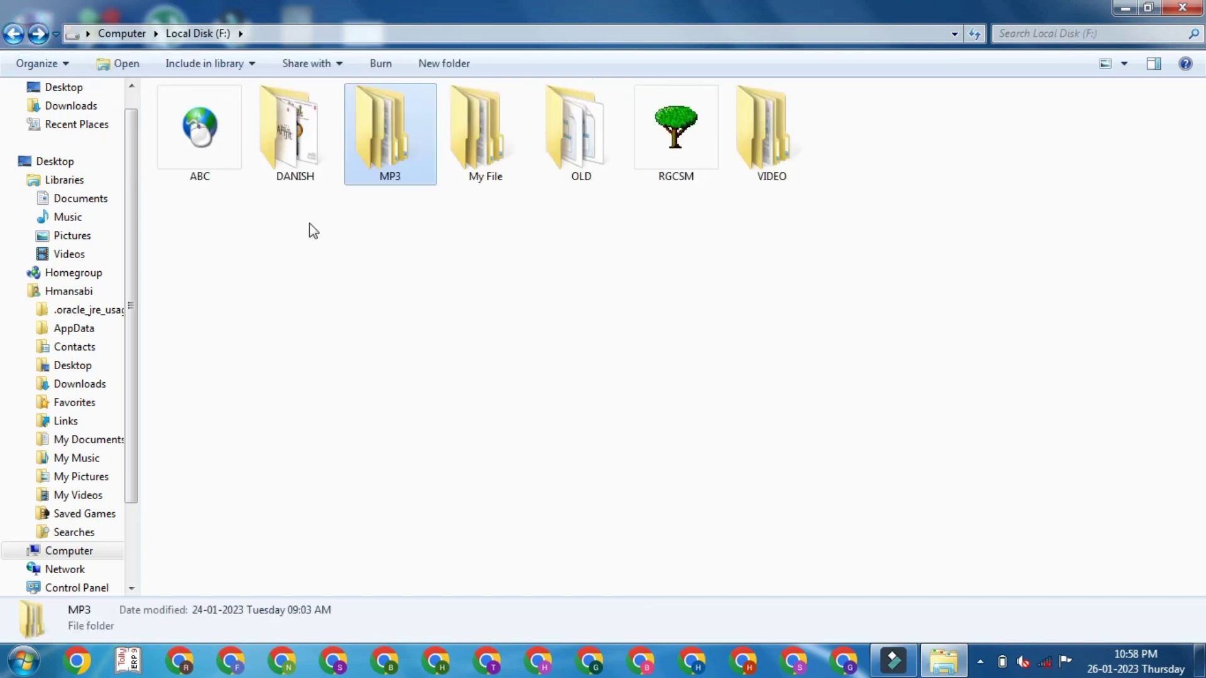
{"action": "double_click", "coordinate": [499, 156]}
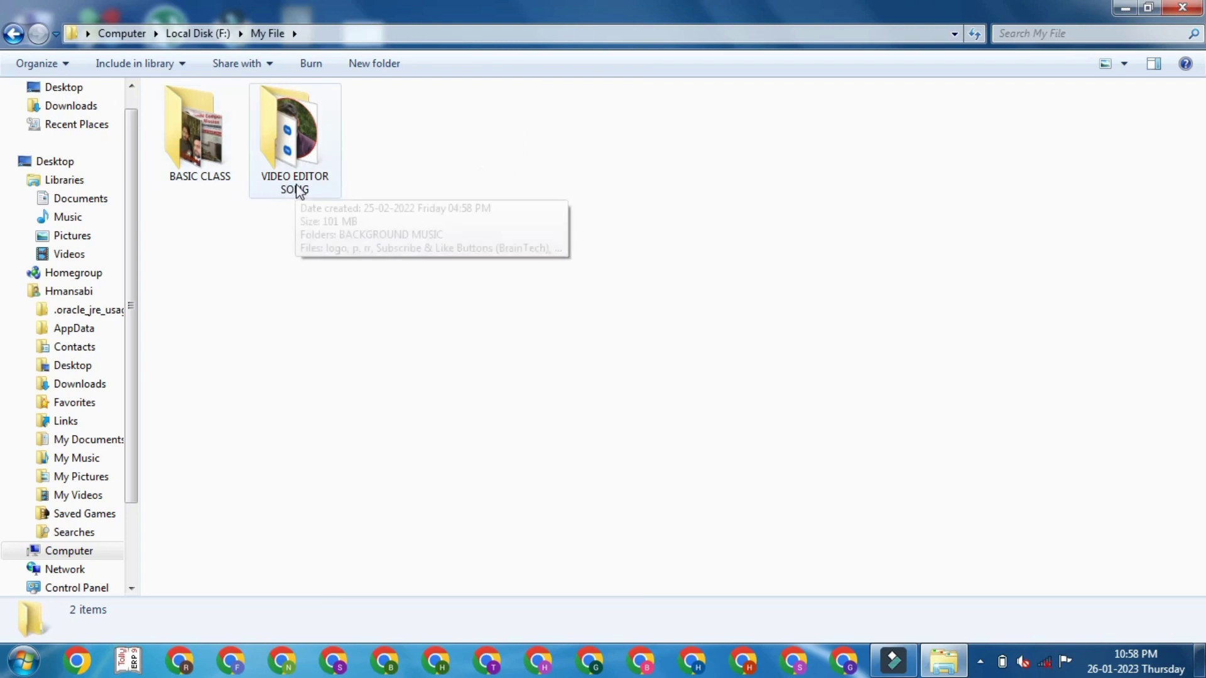
{"action": "left_click", "coordinate": [13, 33]}
- Set the My File folder's attribute to Hidden, applying it to the folder, subfolders and files
{"action": "right_click", "coordinate": [502, 152]}
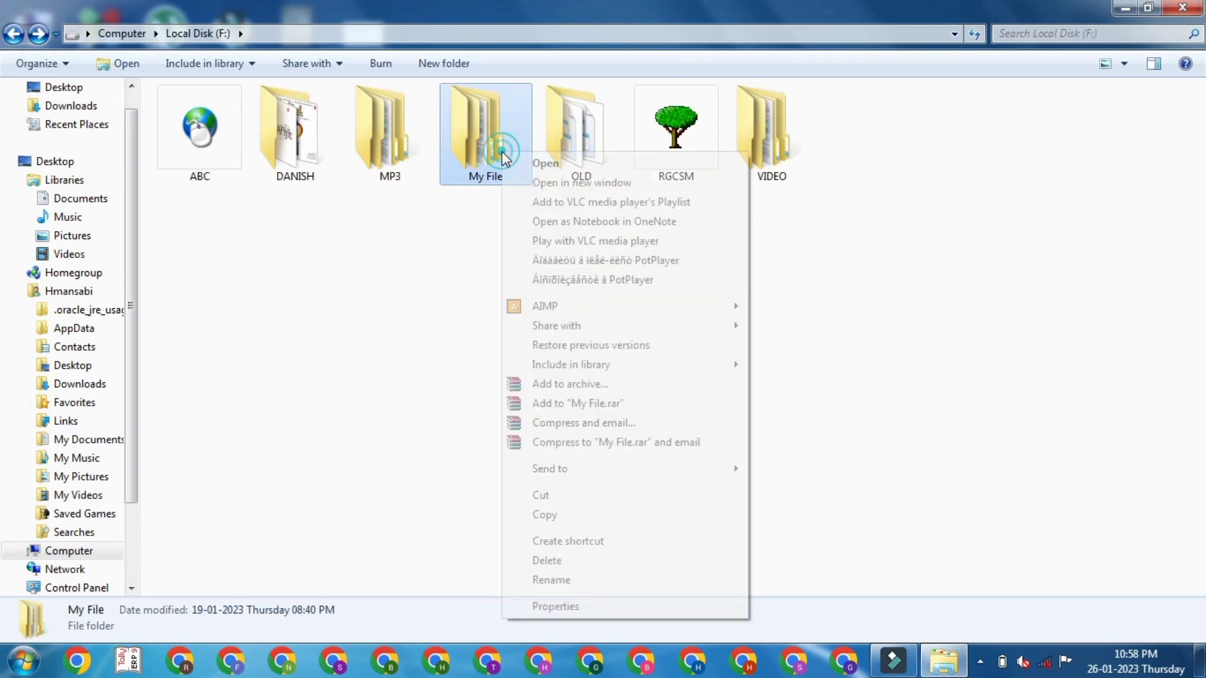
{"action": "left_click", "coordinate": [552, 607]}
{"action": "left_click", "coordinate": [611, 449]}
{"action": "left_click", "coordinate": [778, 558]}
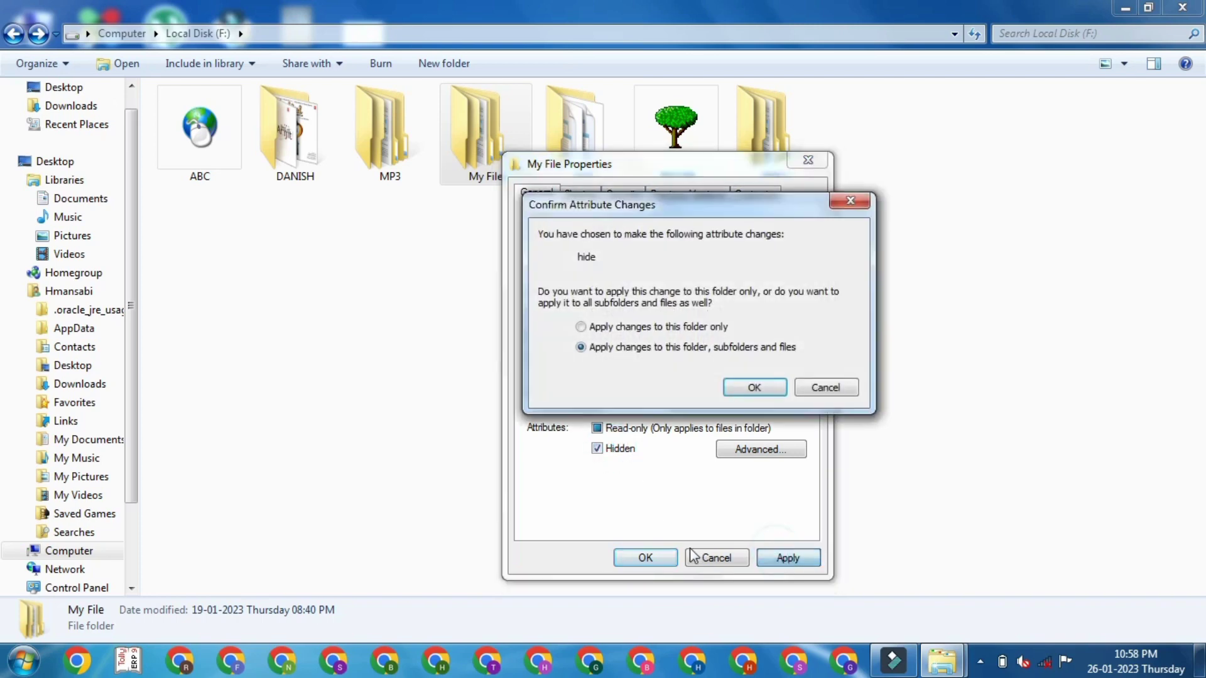
{"action": "left_click", "coordinate": [754, 387]}
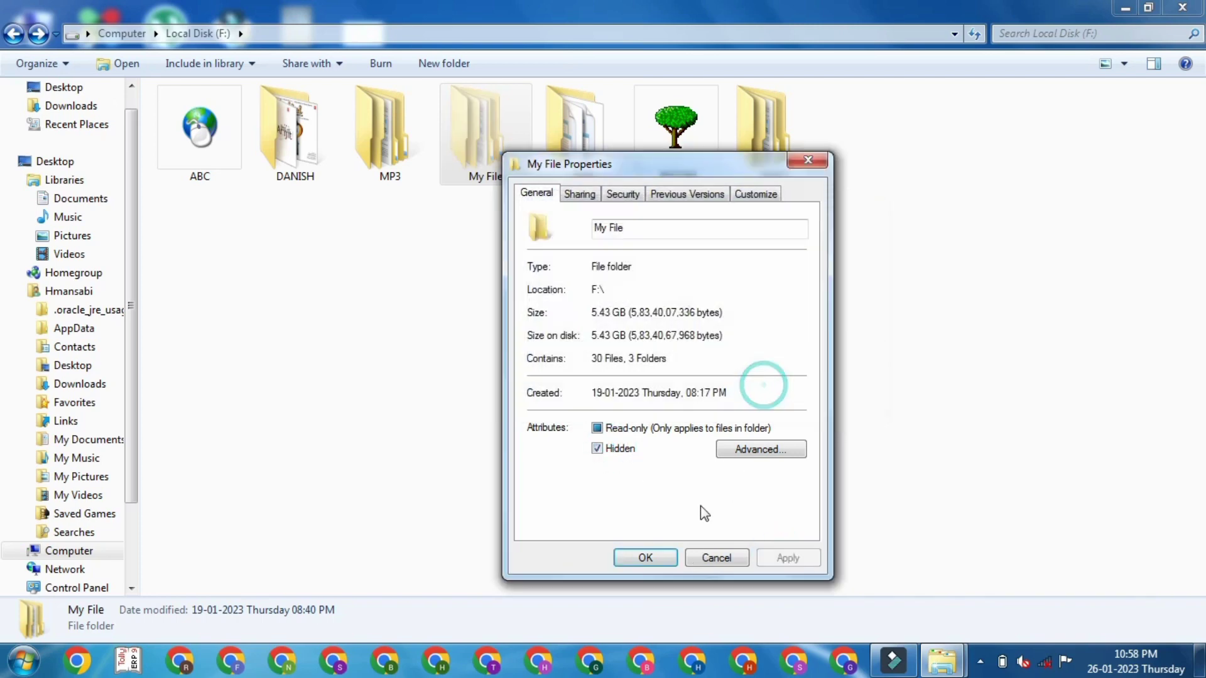
{"action": "left_click", "coordinate": [647, 558]}
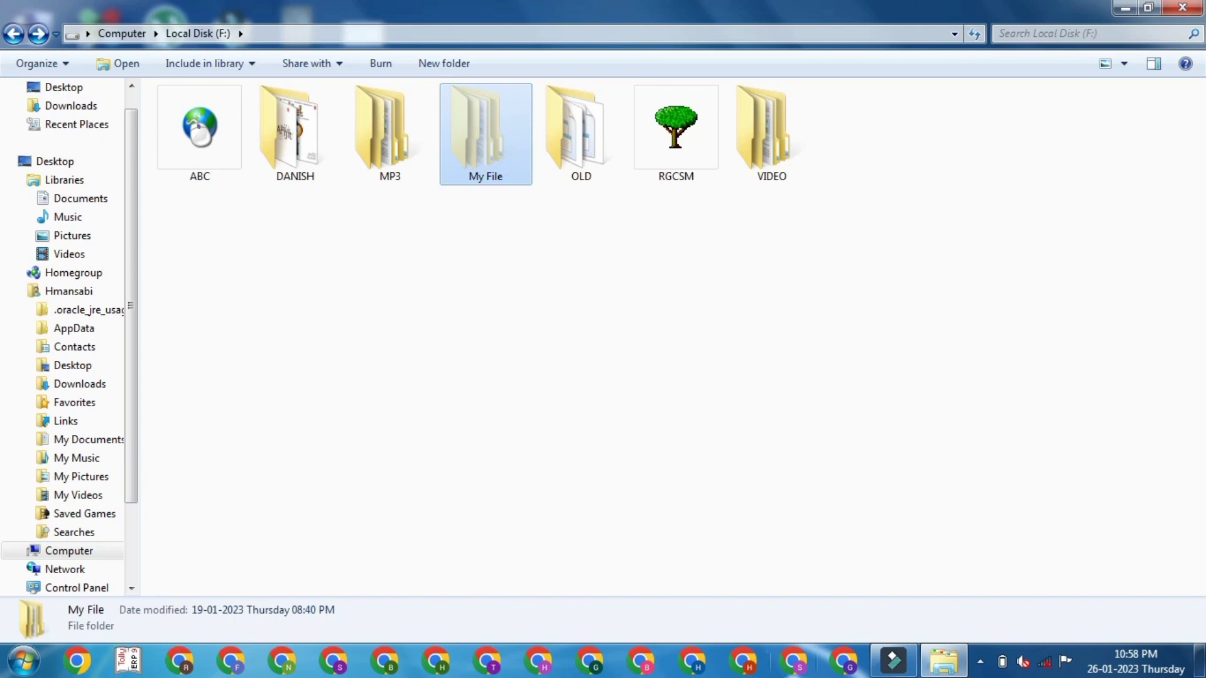
- Apply "Don't show hidden files, folders, or drives" in the Control Panel's Folder Options and return to Local Disk (F:)
{"action": "left_click", "coordinate": [15, 670]}
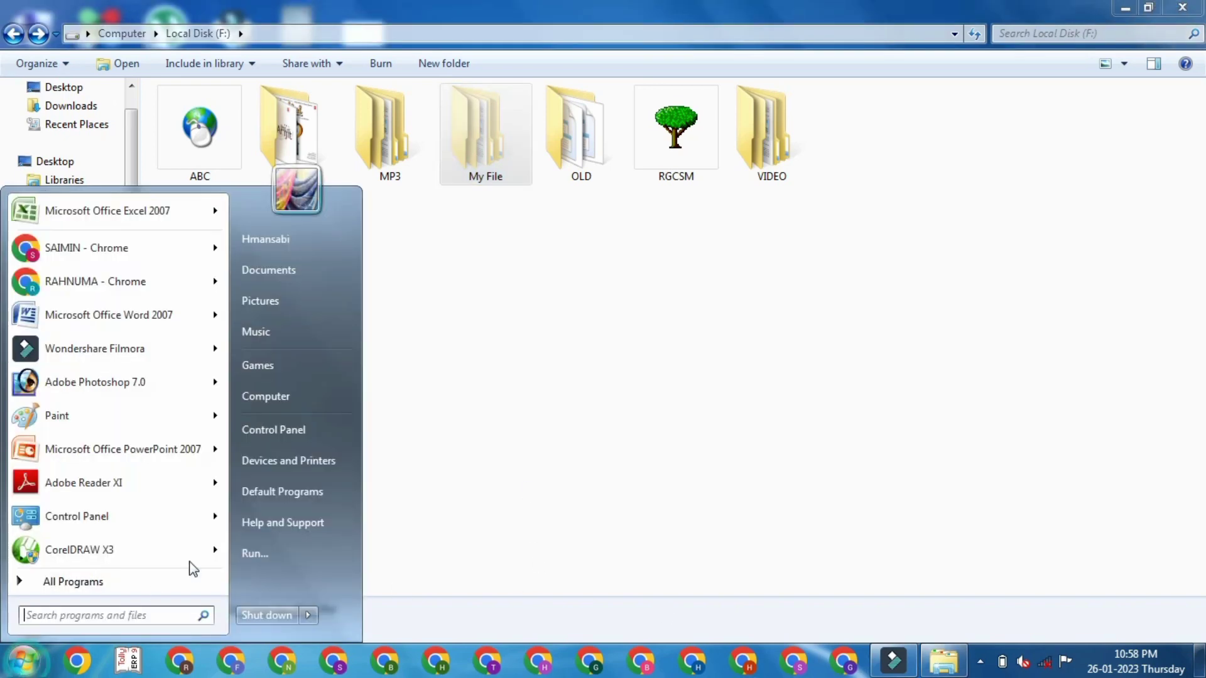
{"action": "left_click", "coordinate": [274, 427]}
{"action": "left_click", "coordinate": [544, 282]}
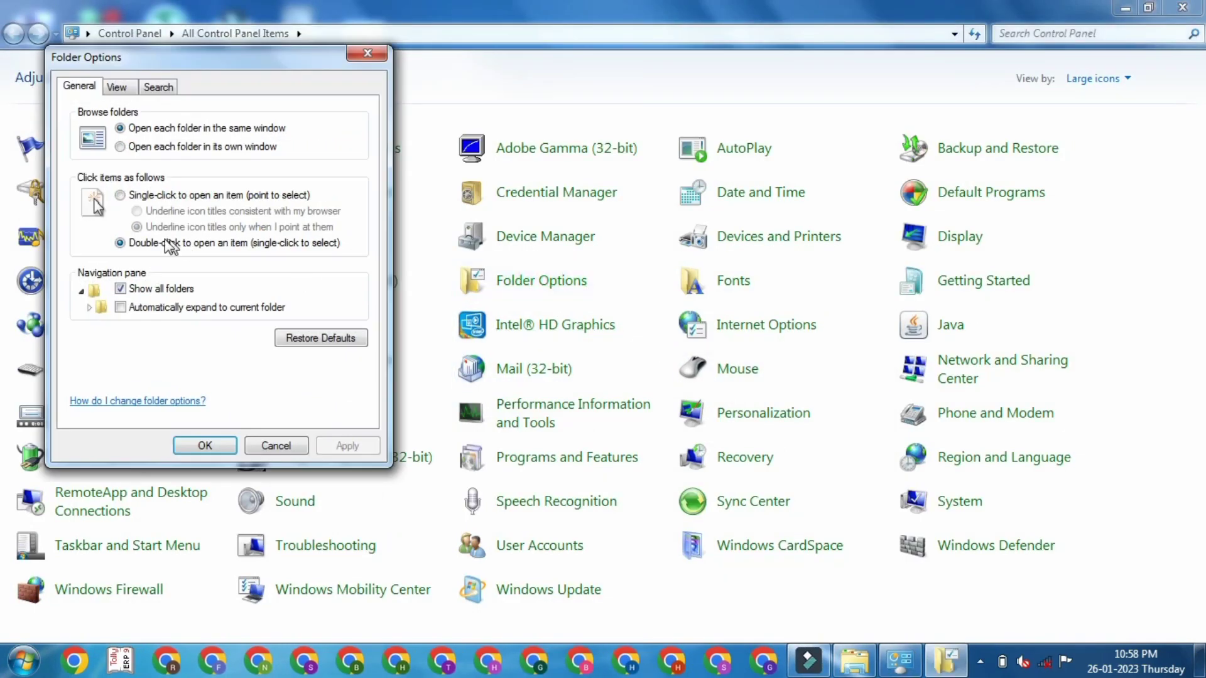
{"action": "left_click", "coordinate": [117, 87]}
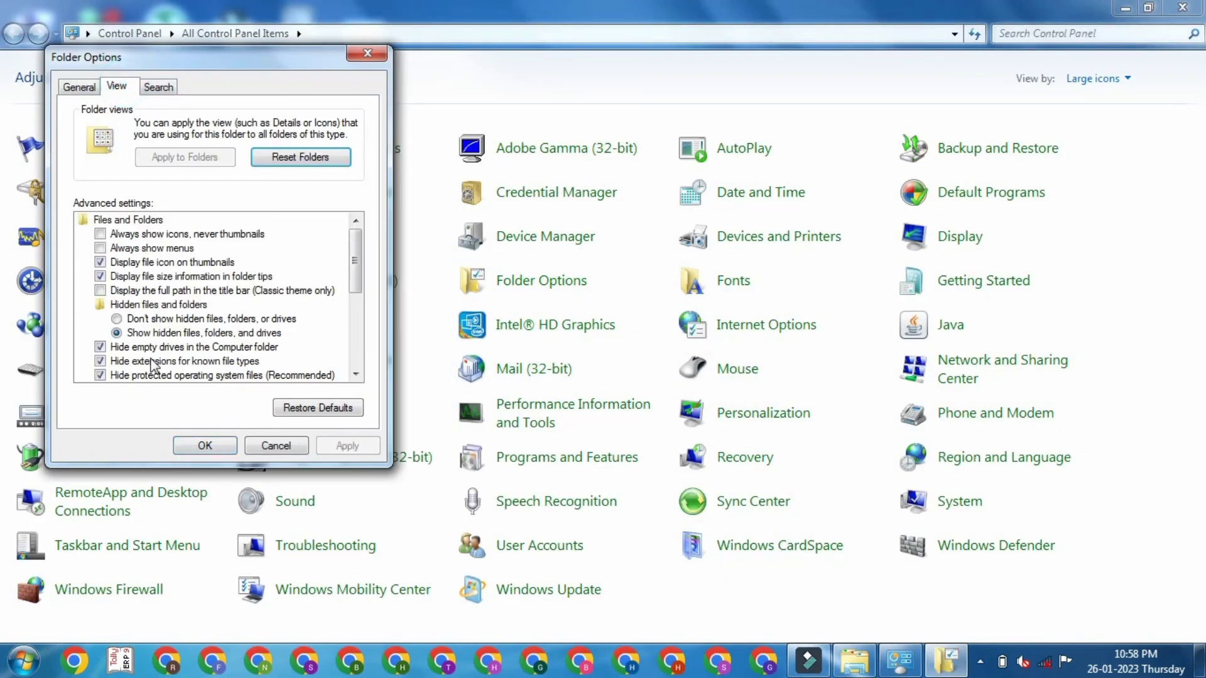
{"action": "left_click", "coordinate": [145, 319]}
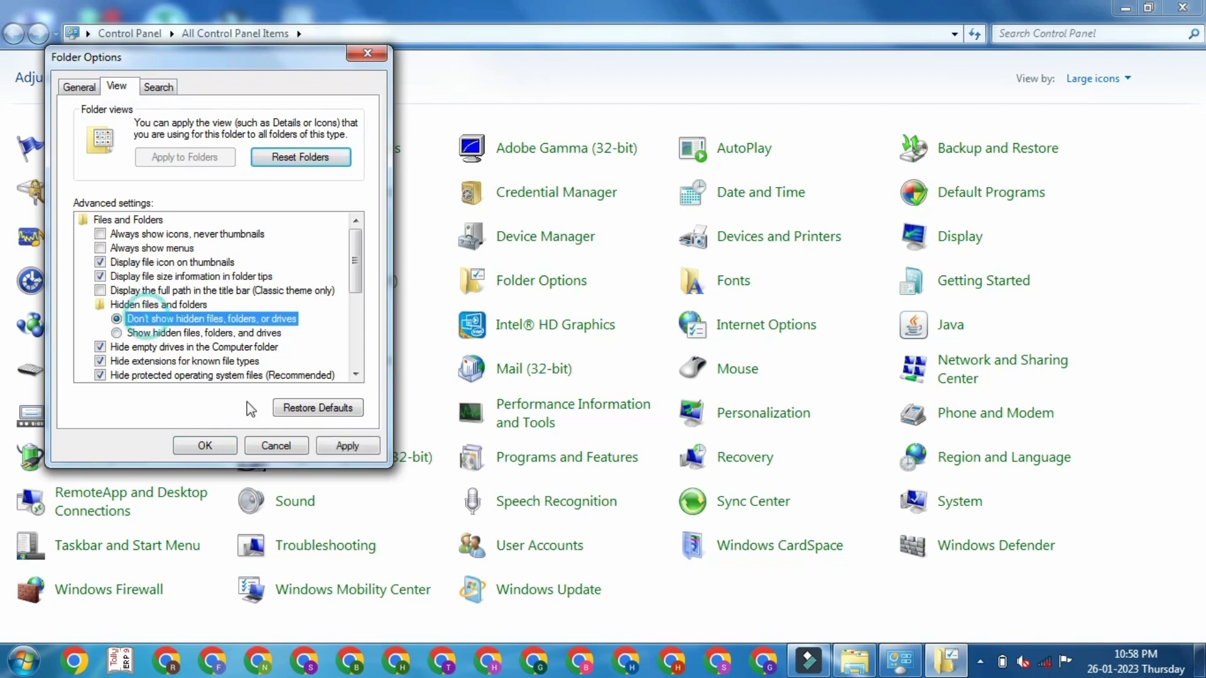
{"action": "left_click", "coordinate": [347, 446]}
{"action": "left_click", "coordinate": [204, 445]}
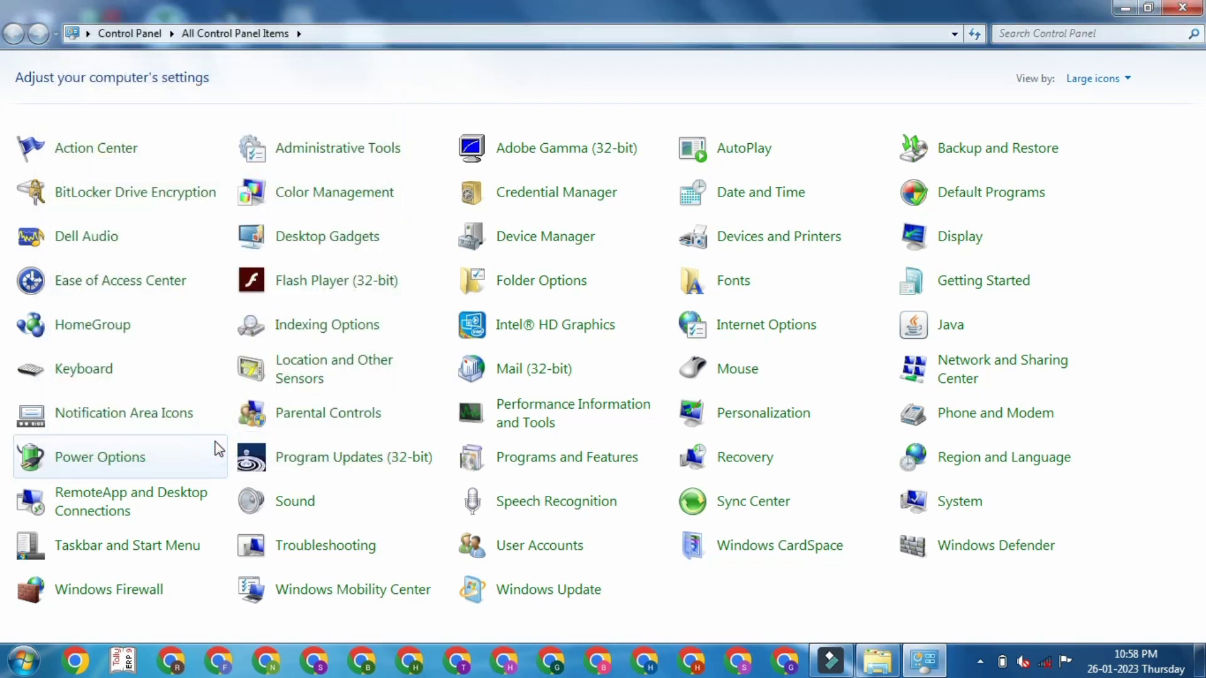
{"action": "left_click", "coordinate": [887, 663]}
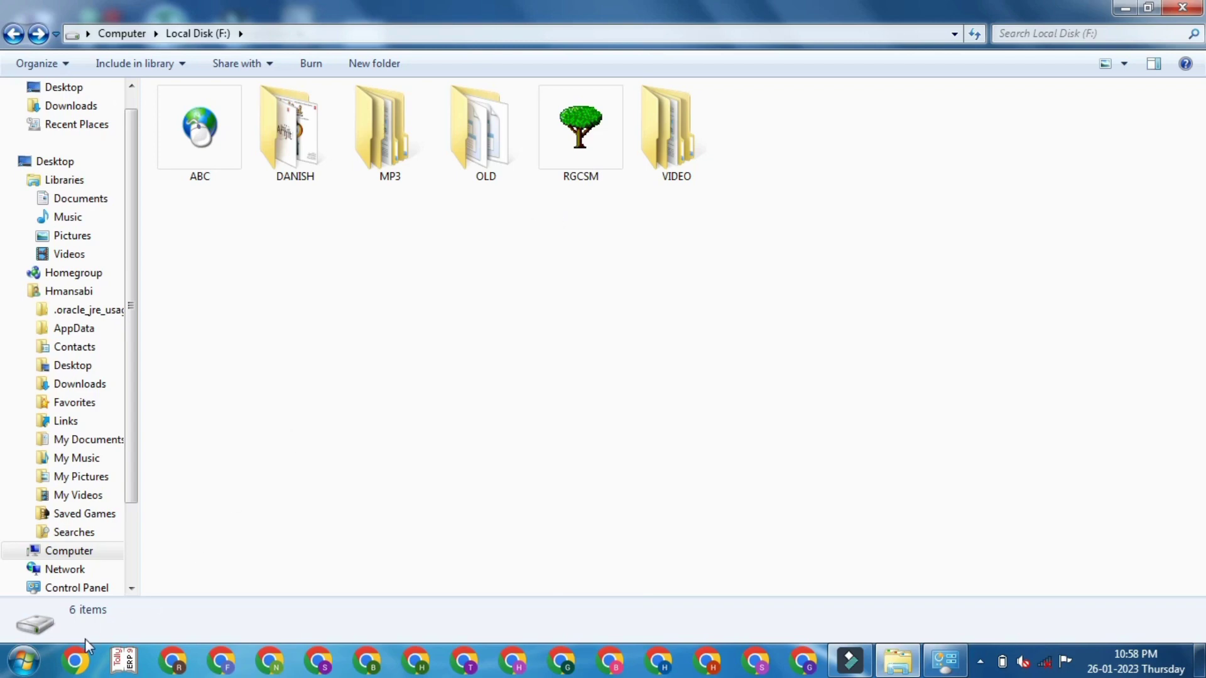
- Apply "Show hidden files, folders, and drives" in the Control Panel's Folder Options, then close the Control Panel
{"action": "left_click", "coordinate": [939, 666]}
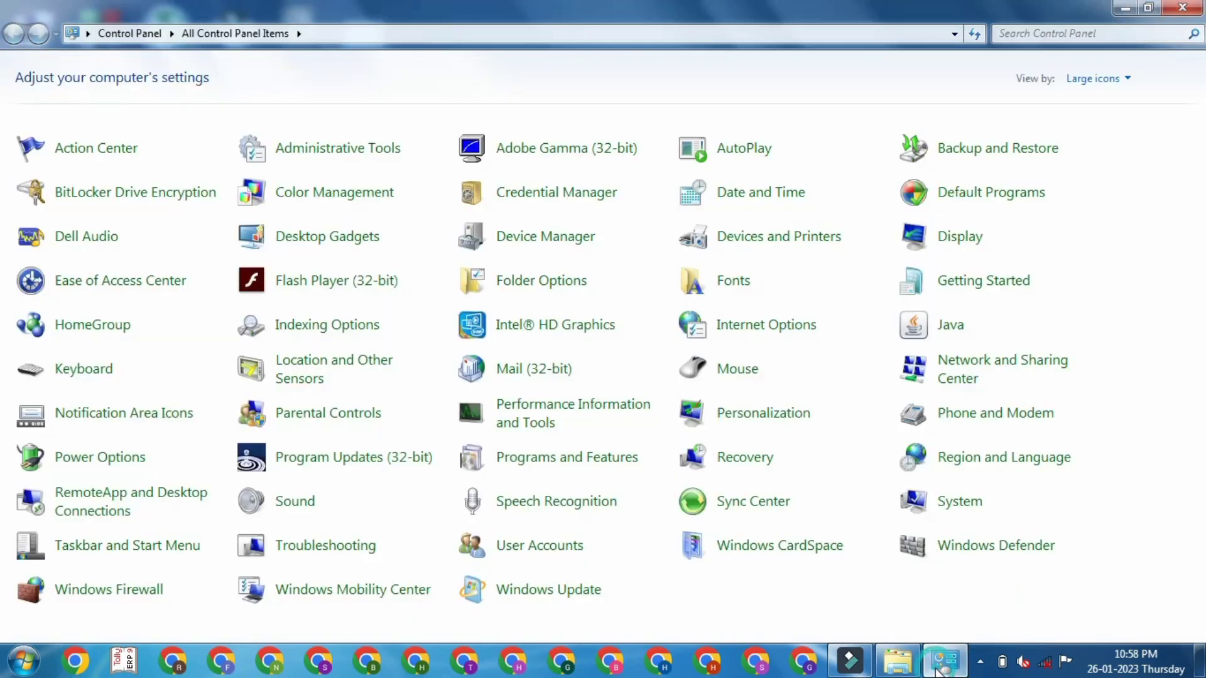
{"action": "left_click", "coordinate": [526, 278]}
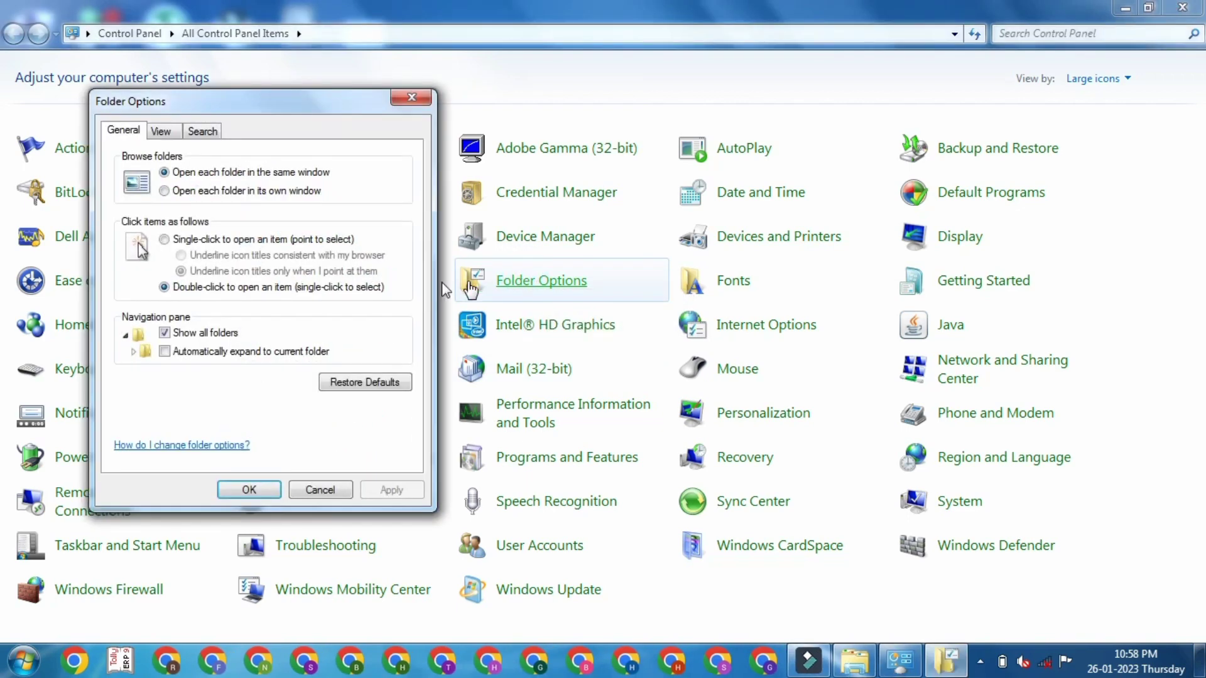
{"action": "left_click", "coordinate": [161, 130]}
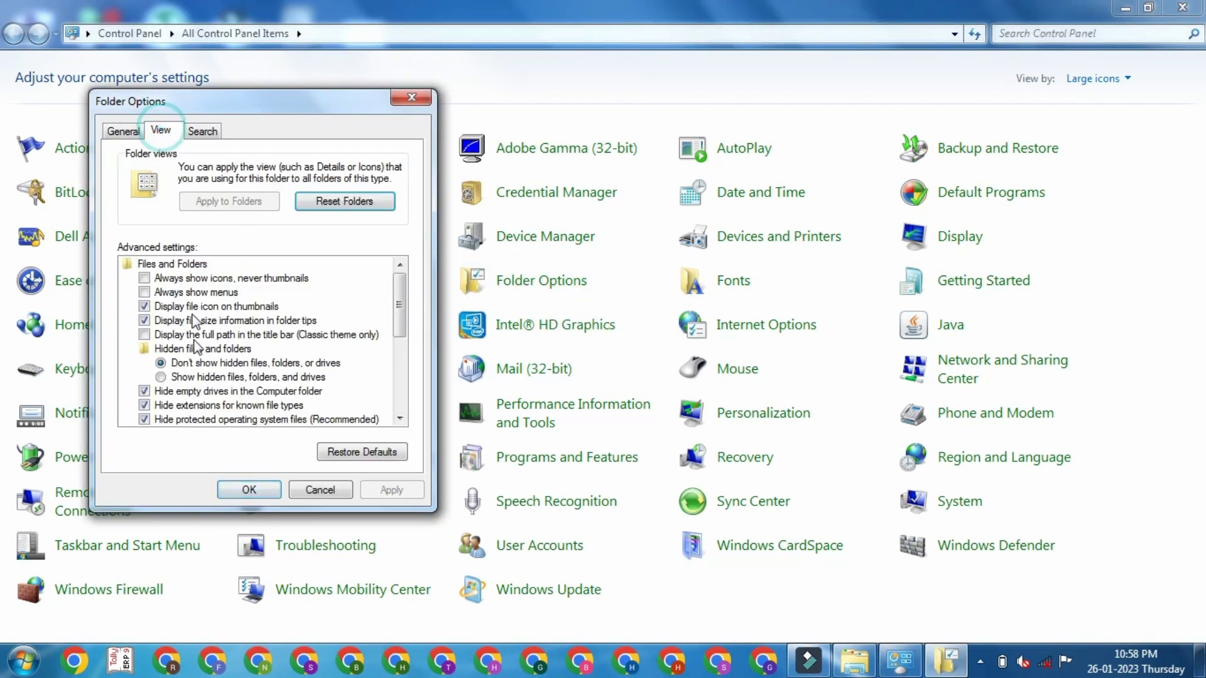
{"action": "left_click", "coordinate": [189, 377]}
{"action": "left_click", "coordinate": [392, 490]}
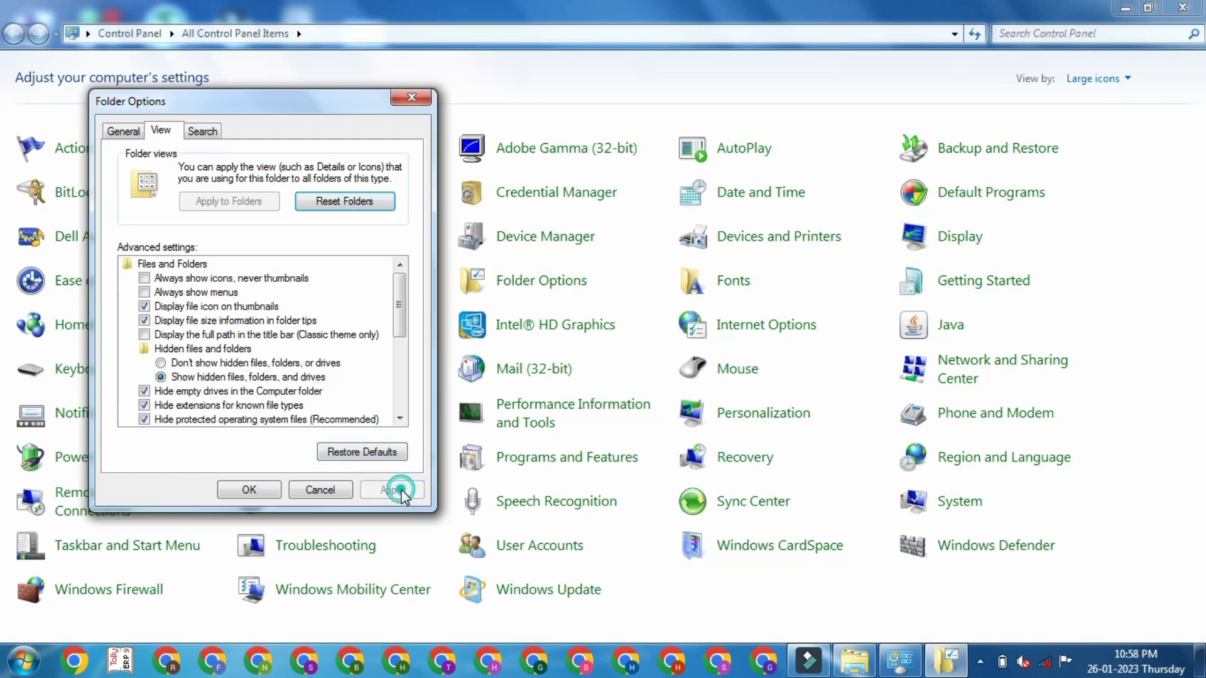
{"action": "left_click", "coordinate": [264, 492]}
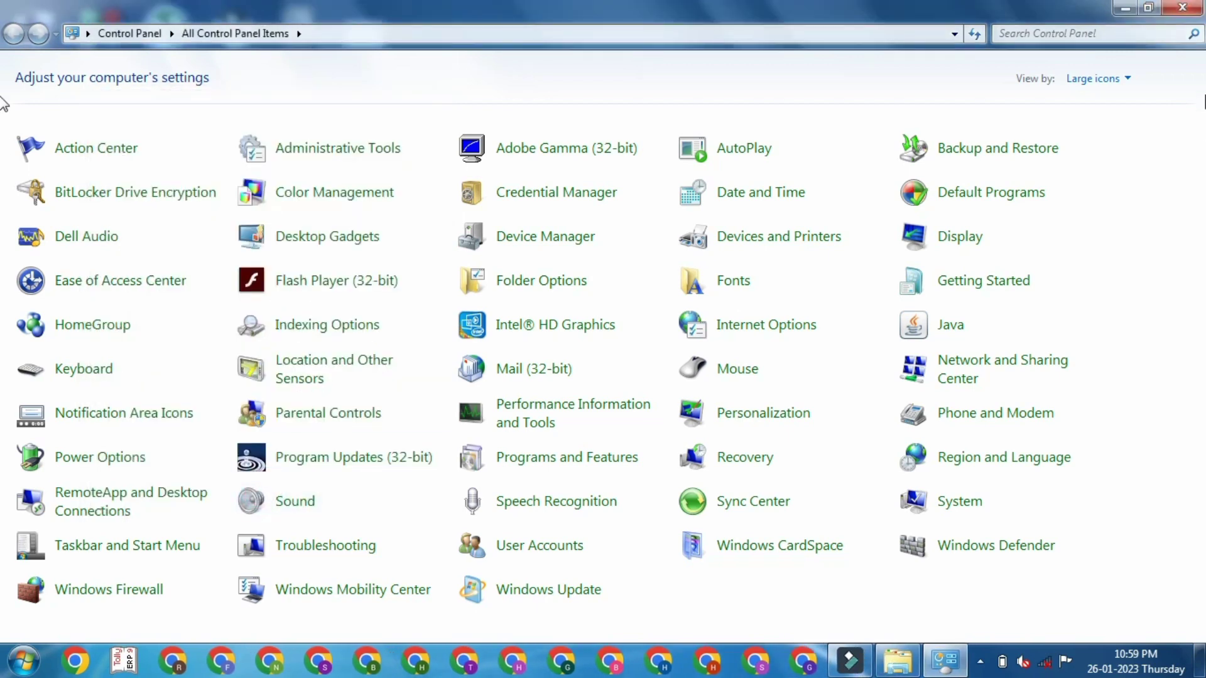
{"action": "left_click", "coordinate": [1183, 8]}
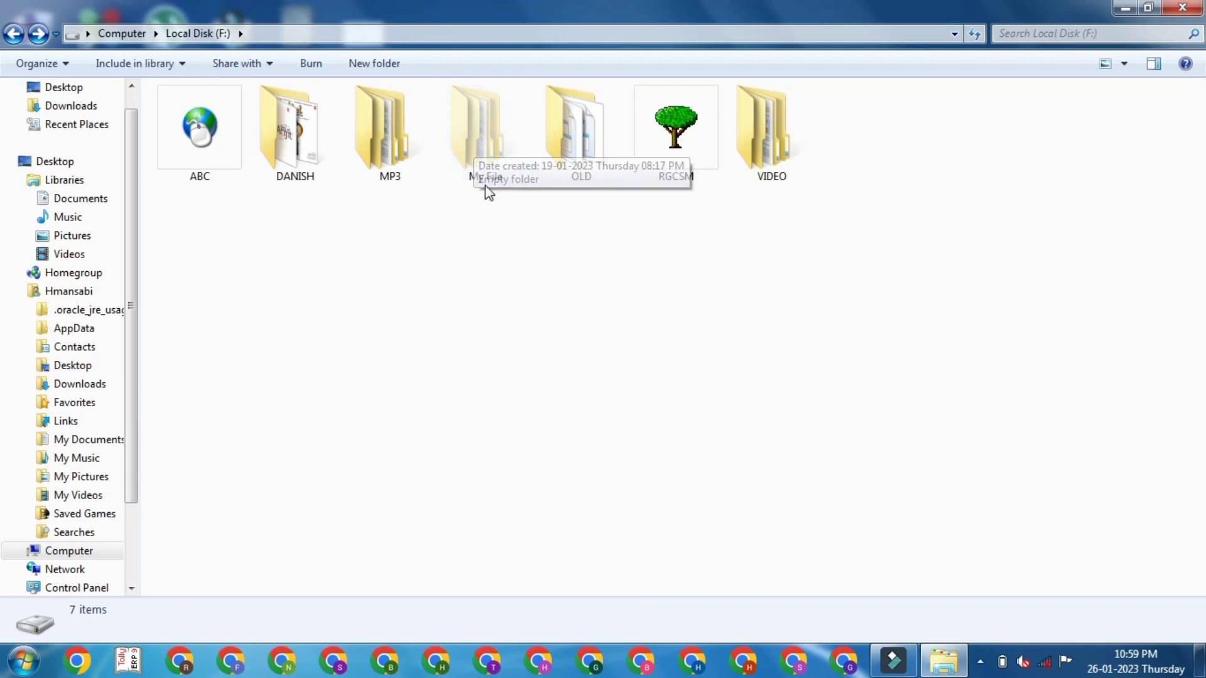
- Unhide the My File folder through its properties, including its subfolders and files, and close the Local Disk (F:) window
{"action": "mouse_move", "coordinate": [389, 159]}
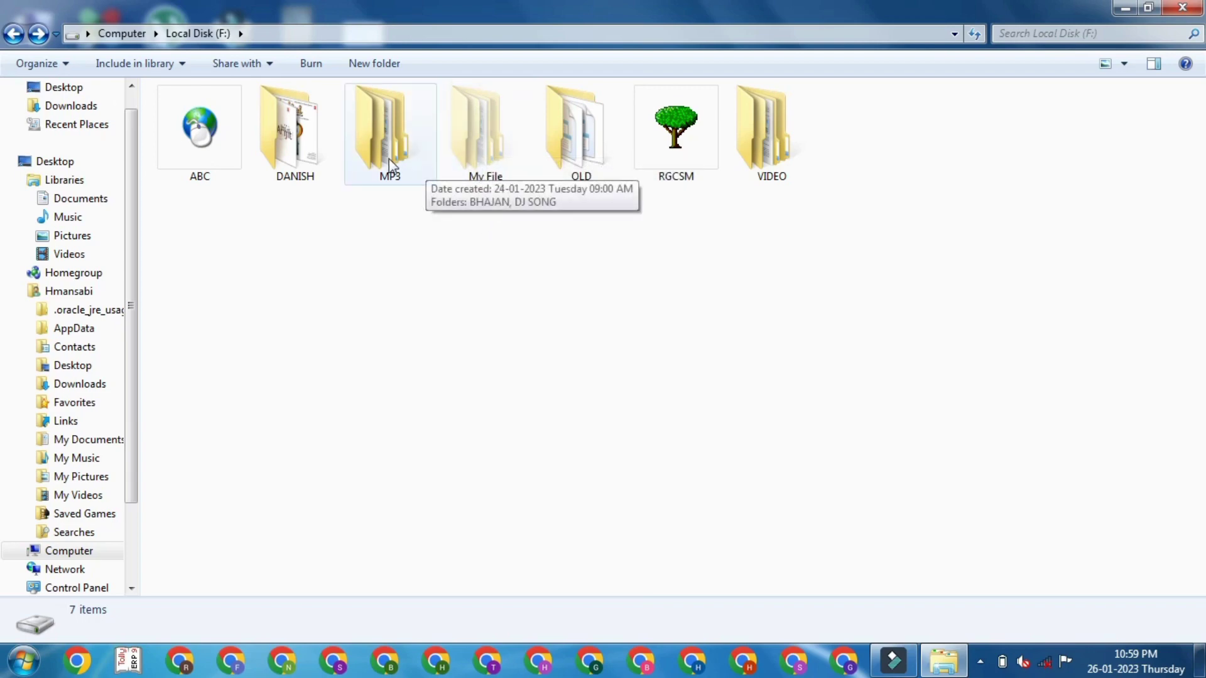
{"action": "right_click", "coordinate": [483, 146]}
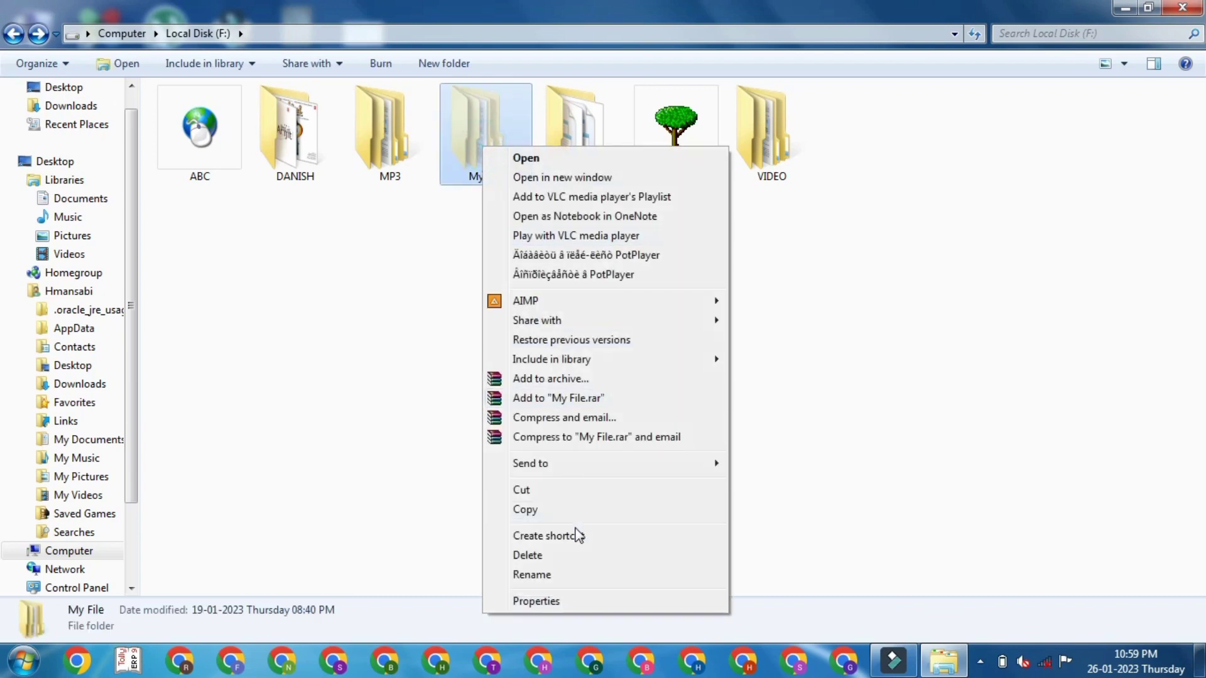
{"action": "left_click", "coordinate": [561, 602]}
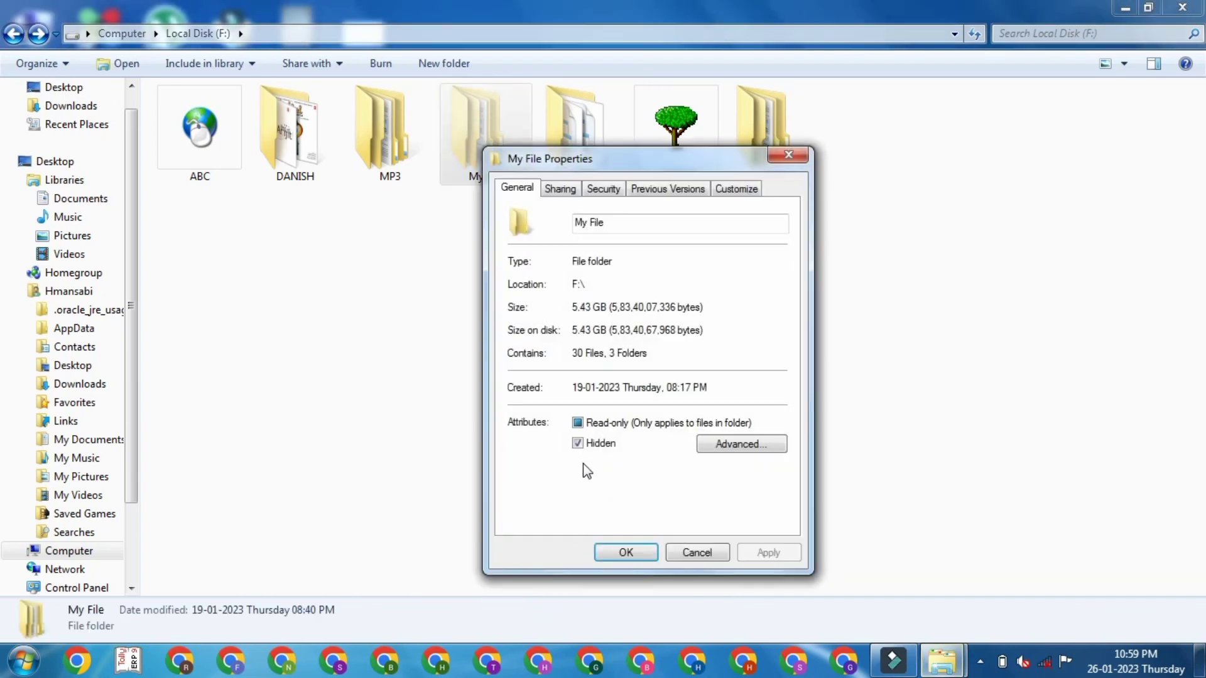
{"action": "left_click", "coordinate": [582, 450]}
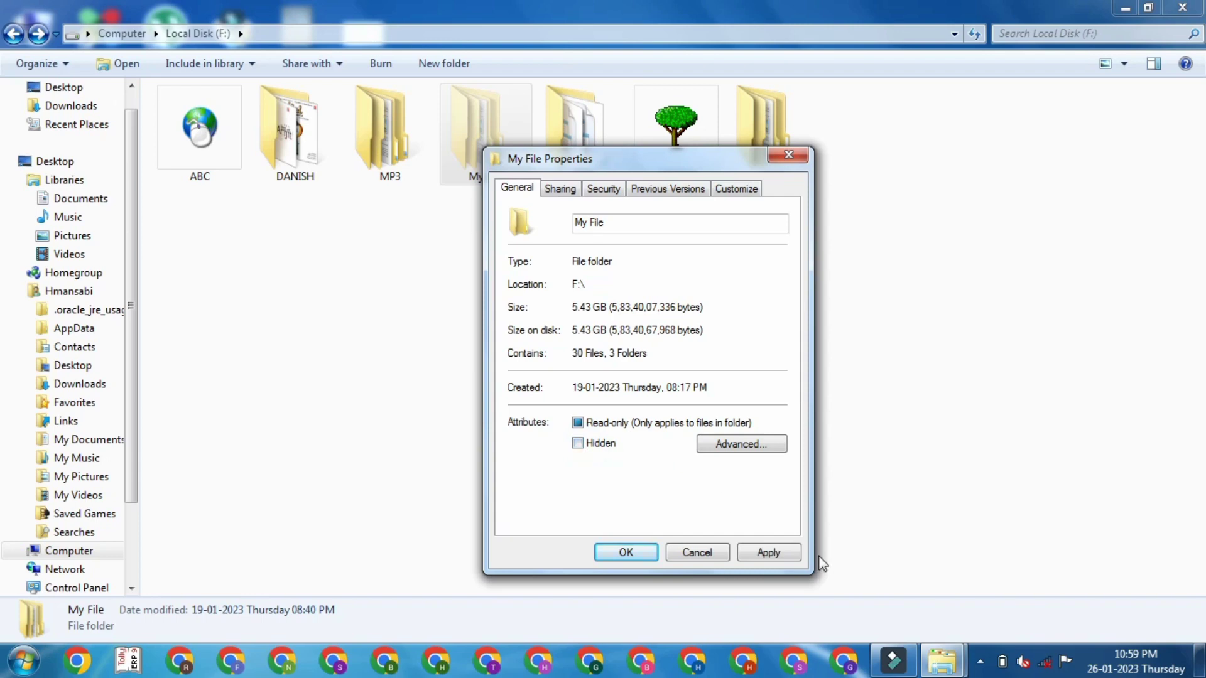
{"action": "left_click", "coordinate": [783, 558]}
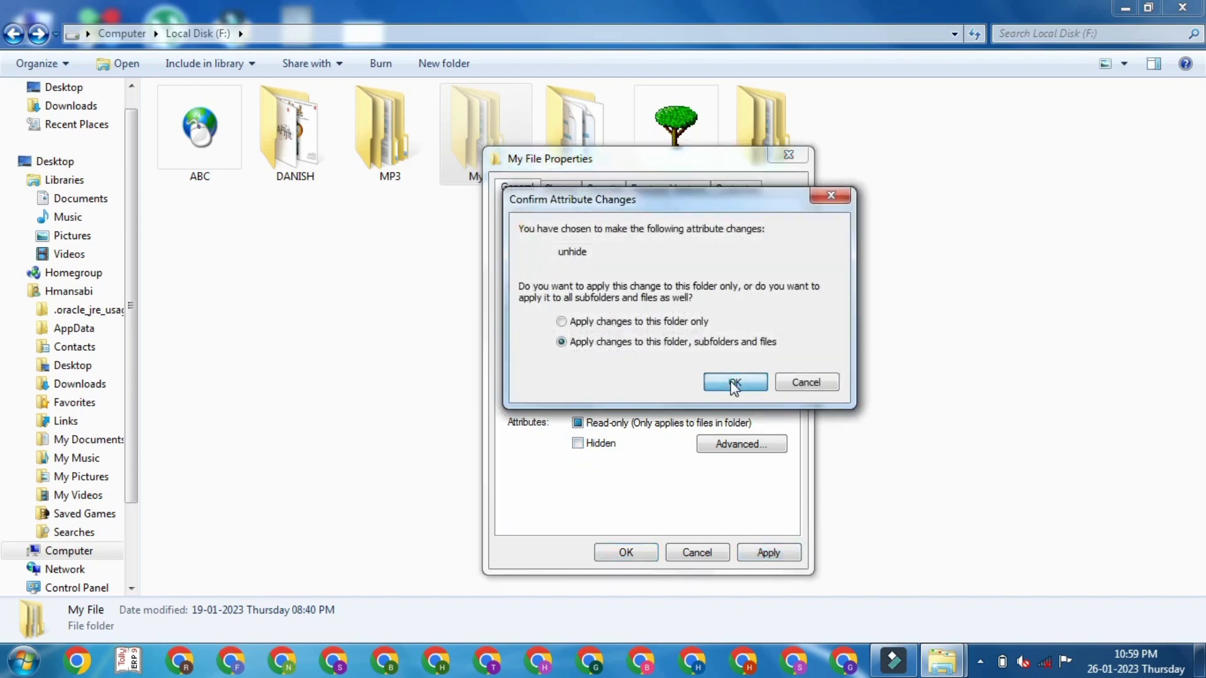
{"action": "left_click", "coordinate": [733, 381]}
{"action": "left_click", "coordinate": [625, 554]}
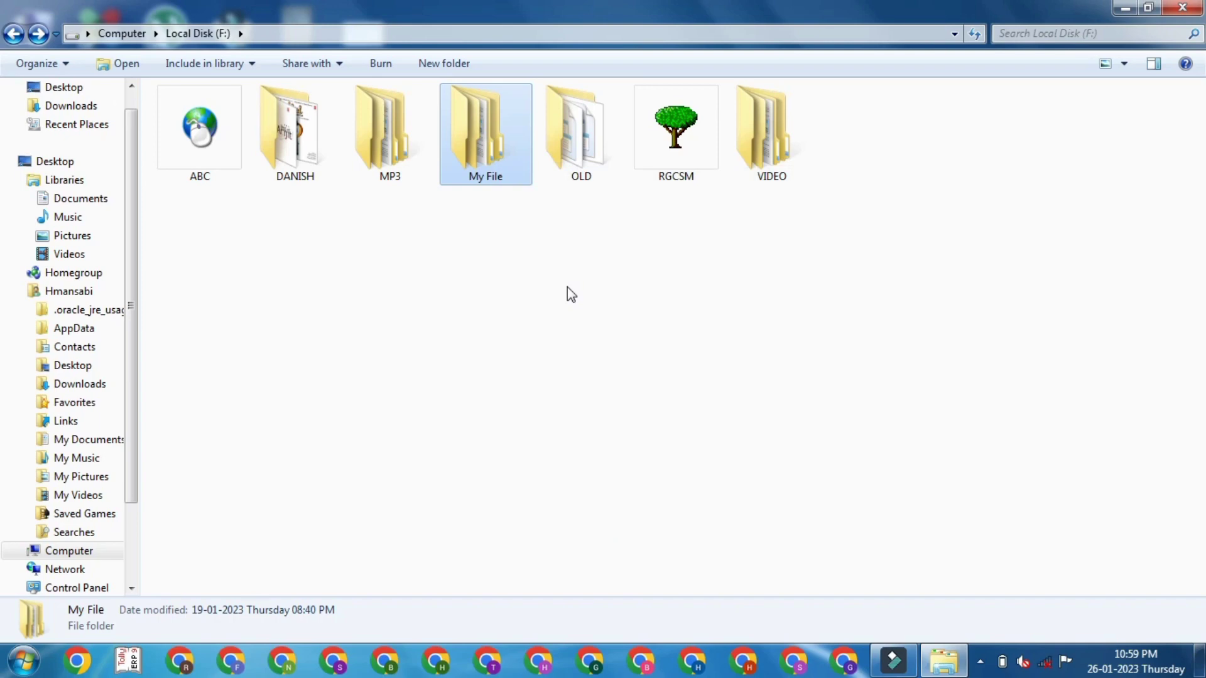
{"action": "left_click", "coordinate": [1169, 7]}
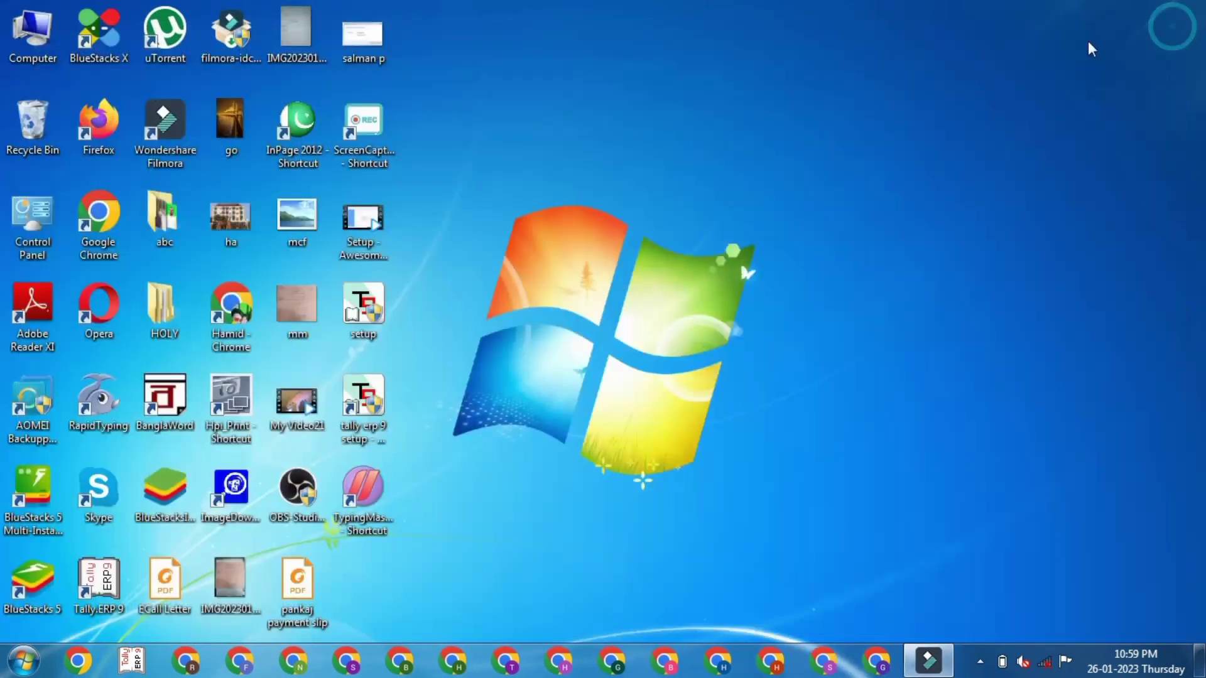
- Apply "Single-click to open an item (point to select)" in the Control Panel's Folder Options and minimize the Control Panel
{"action": "left_click", "coordinate": [25, 660]}
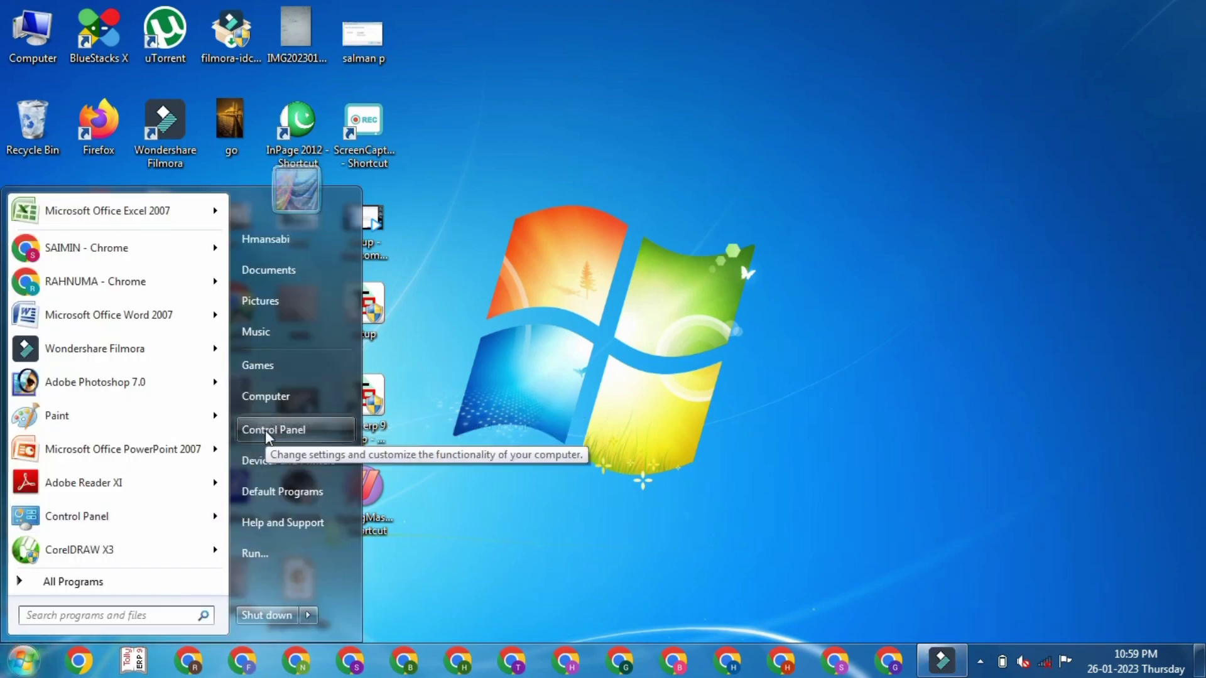
{"action": "left_click", "coordinate": [265, 431]}
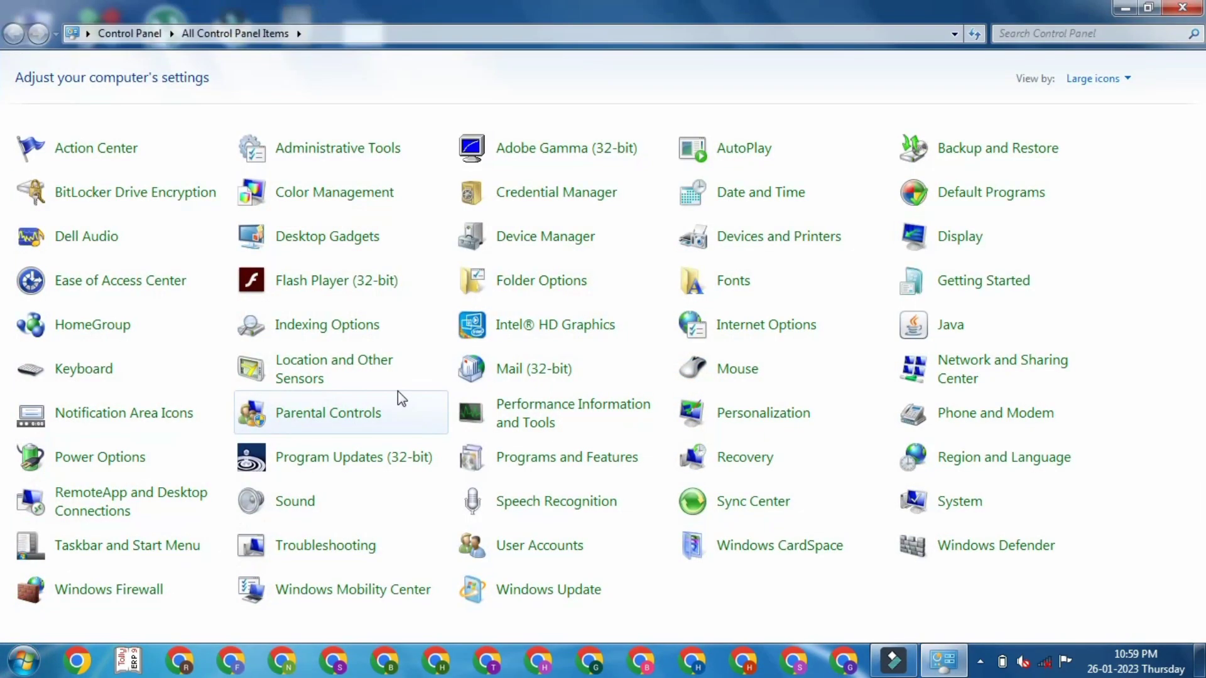
{"action": "left_click", "coordinate": [517, 283]}
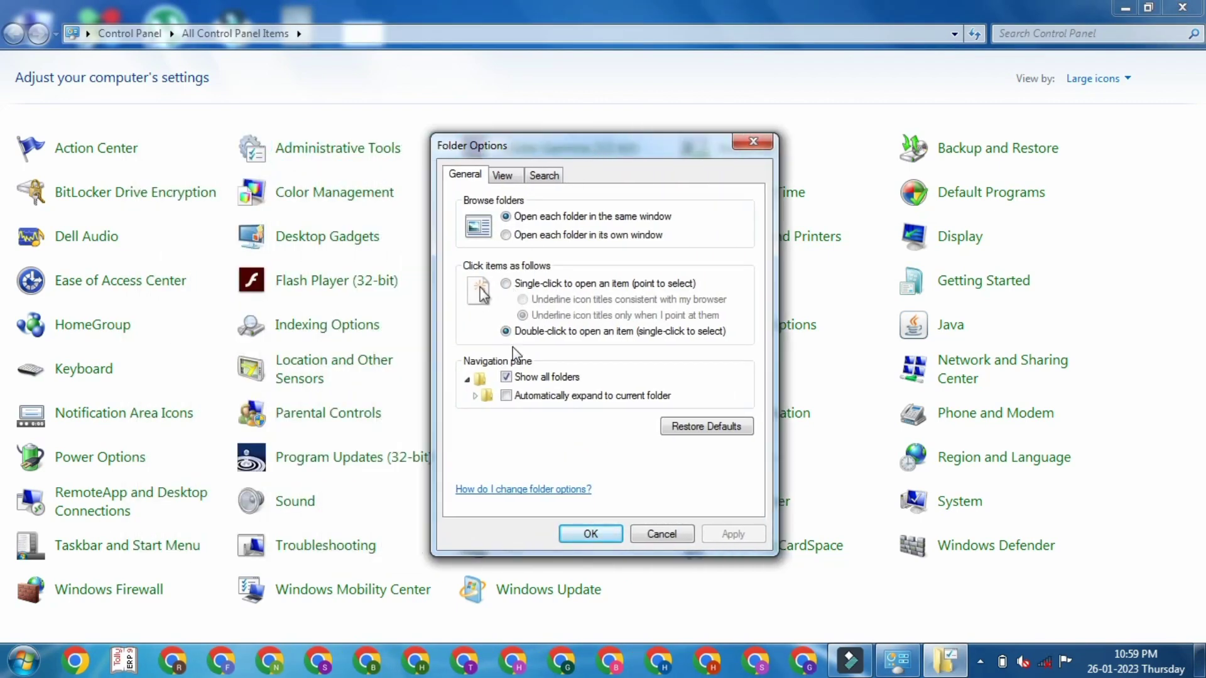
{"action": "left_click", "coordinate": [509, 283]}
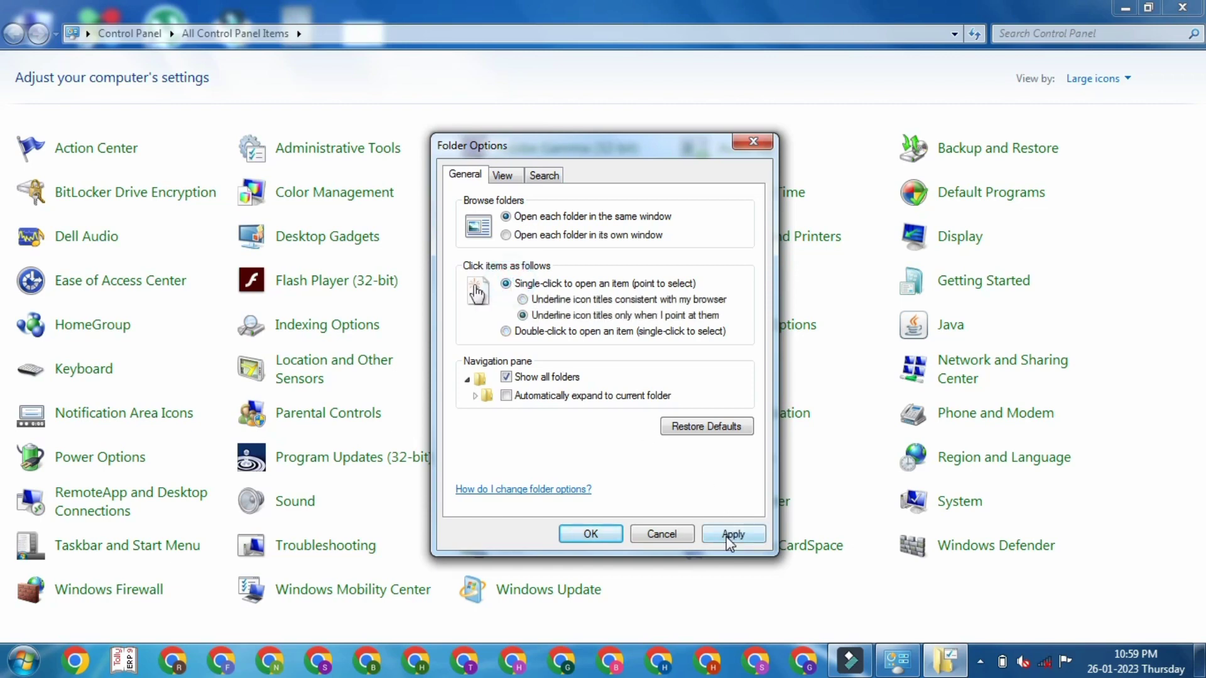
{"action": "left_click", "coordinate": [730, 535]}
{"action": "left_click", "coordinate": [591, 534]}
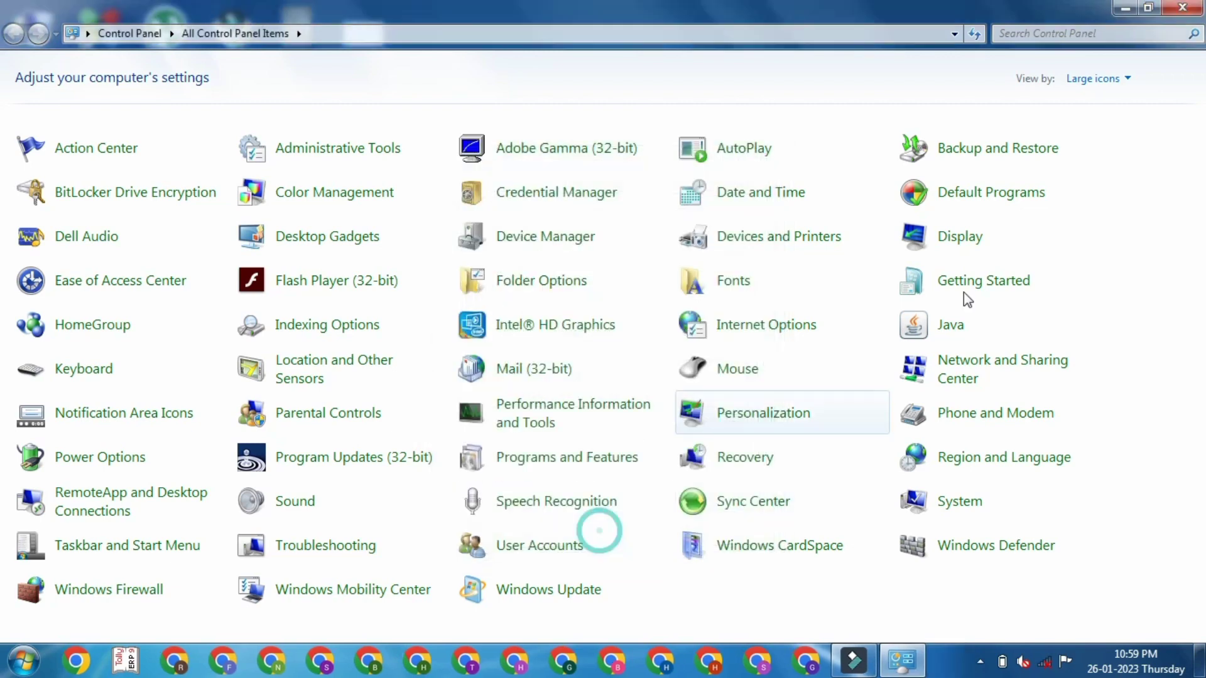
{"action": "left_click", "coordinate": [1128, 9]}
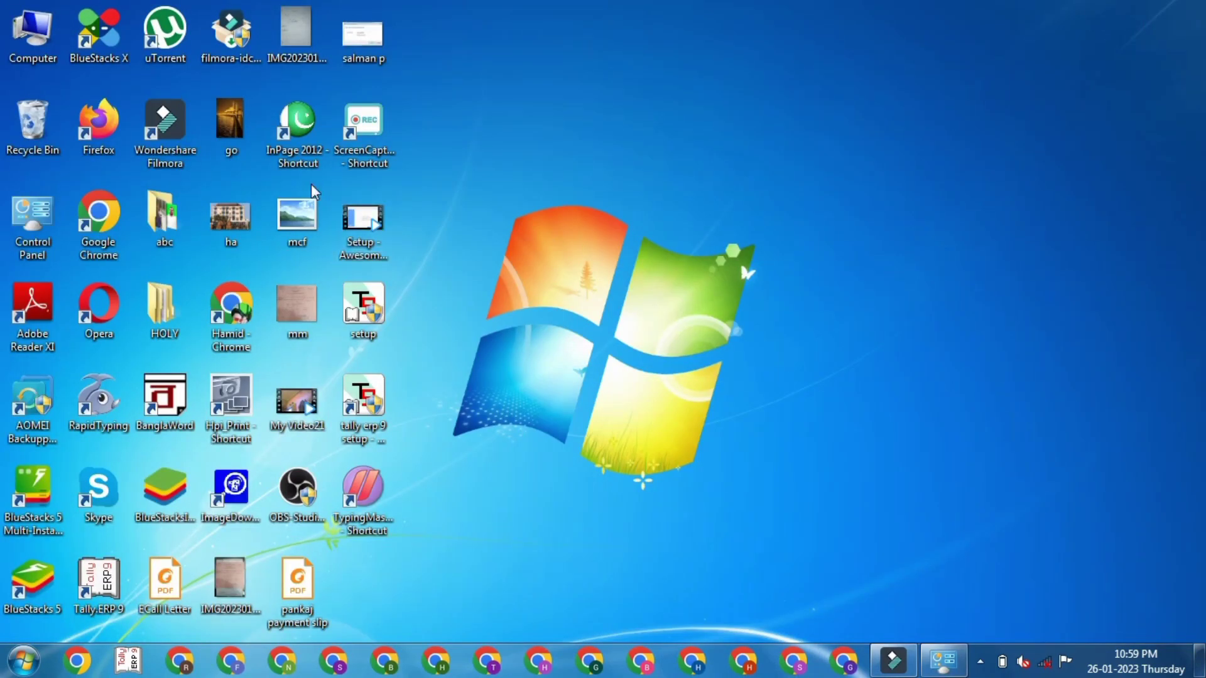
- Test single-click opening on the desktop with Computer, the TypingMaster shortcut and the ha picture, closing each one
{"action": "left_click", "coordinate": [39, 29]}
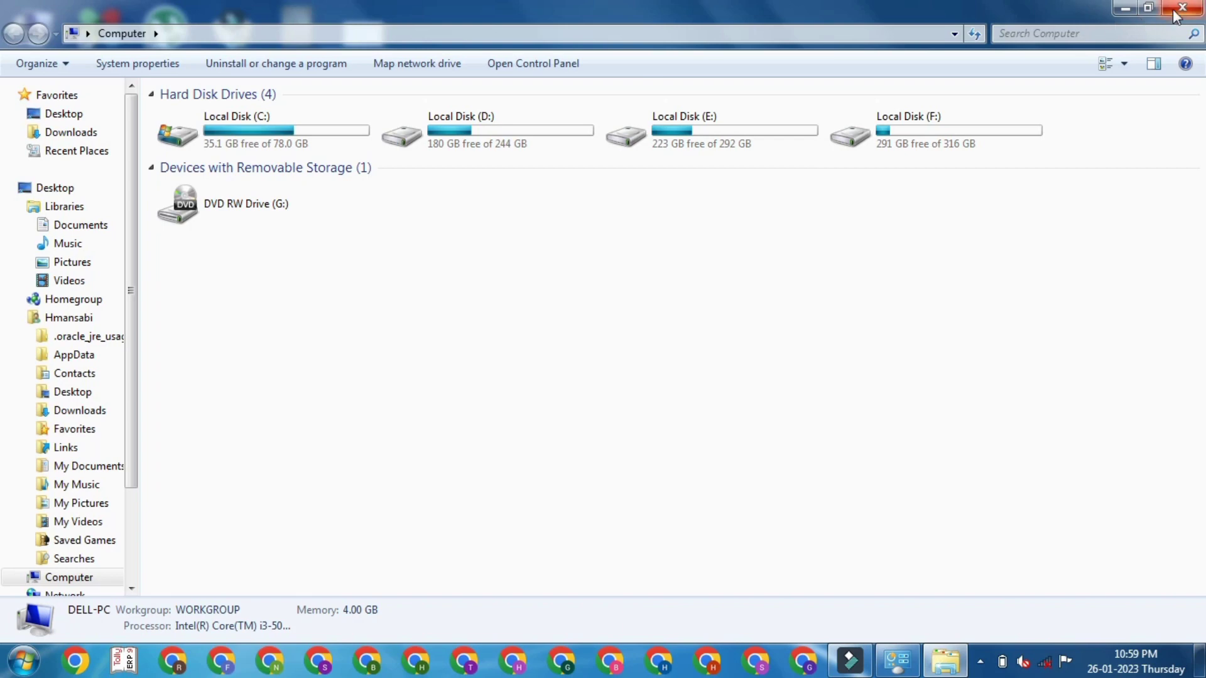
{"action": "left_click", "coordinate": [1177, 13]}
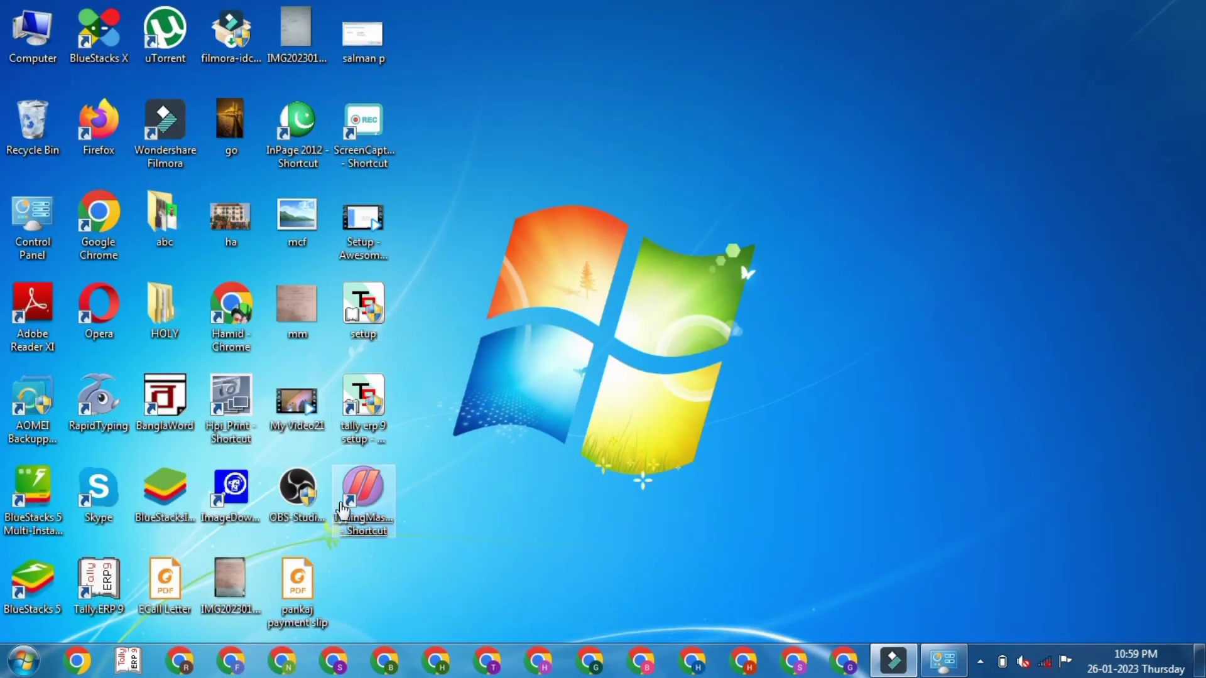
{"action": "left_click", "coordinate": [372, 496]}
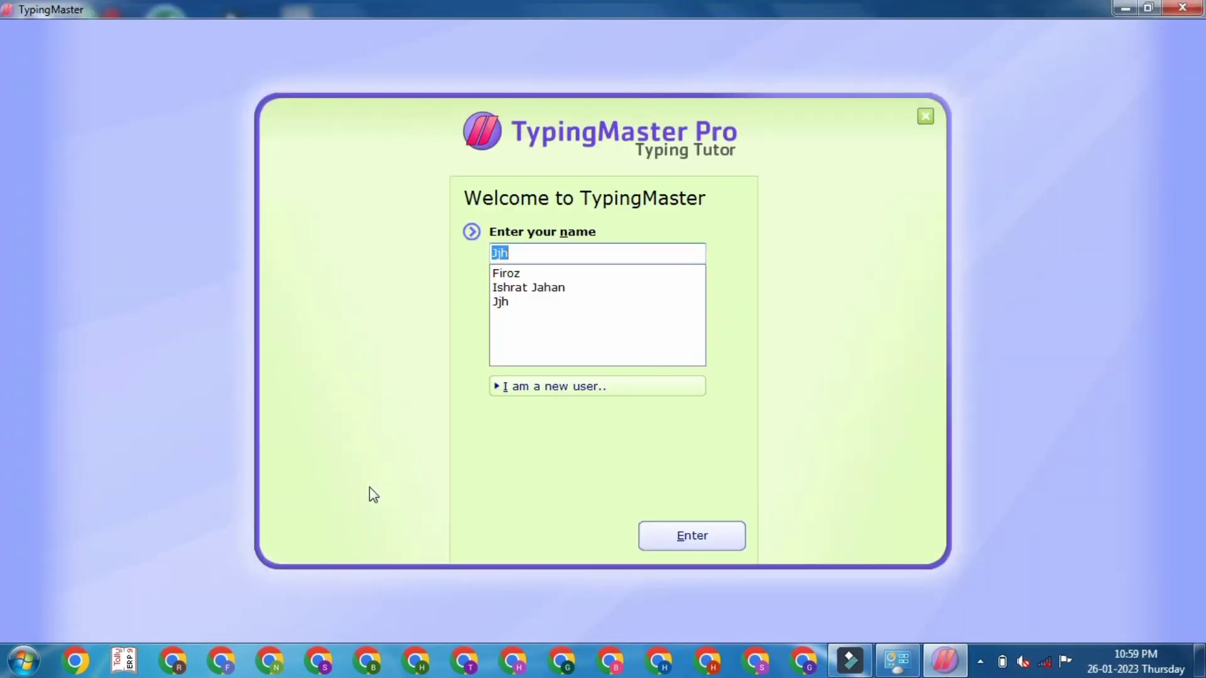
{"action": "left_click", "coordinate": [925, 118]}
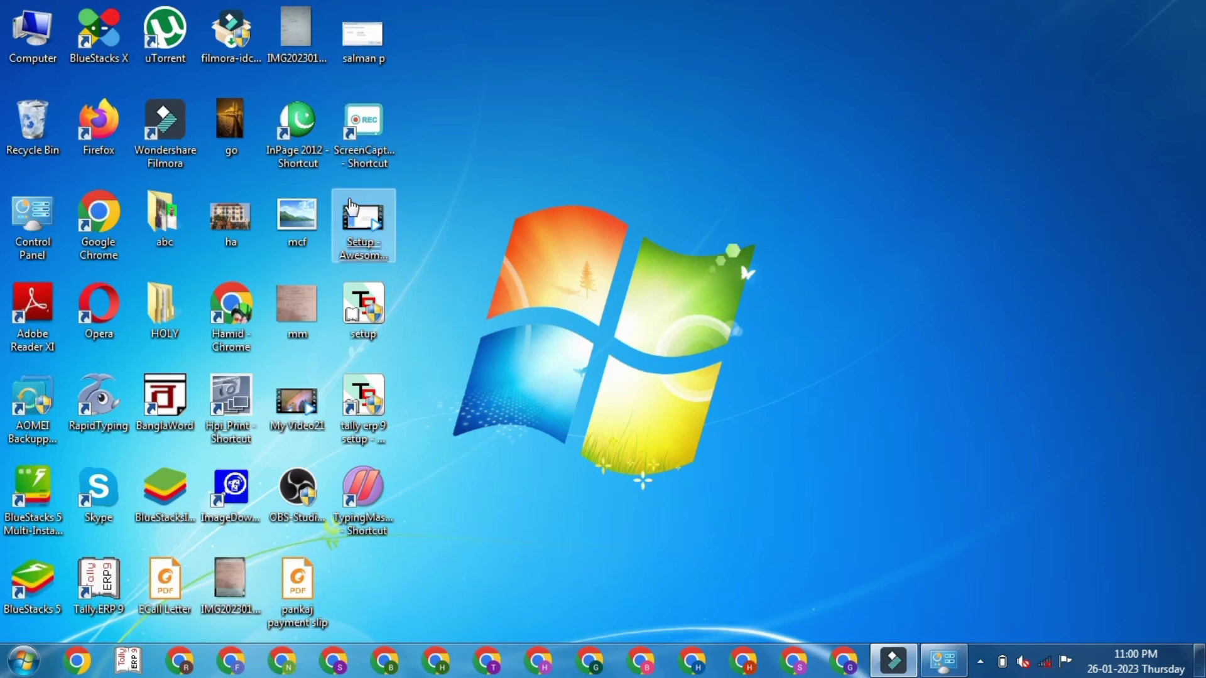
{"action": "double_click", "coordinate": [245, 214]}
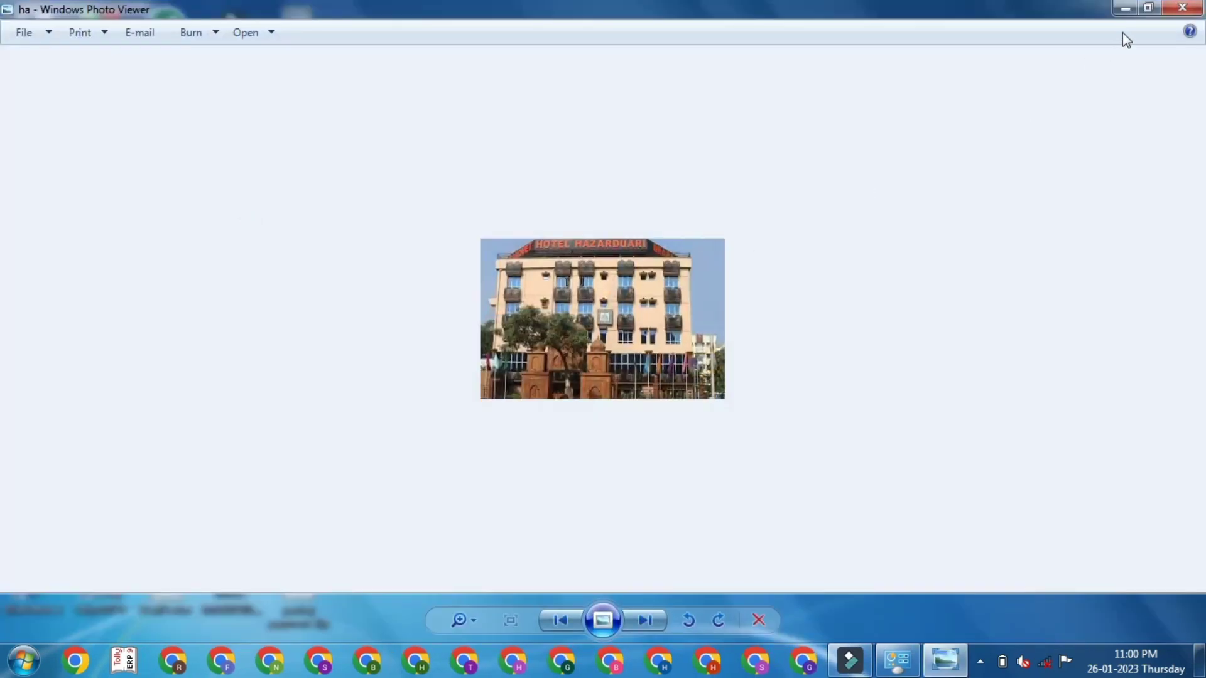
{"action": "left_click", "coordinate": [1171, 9]}
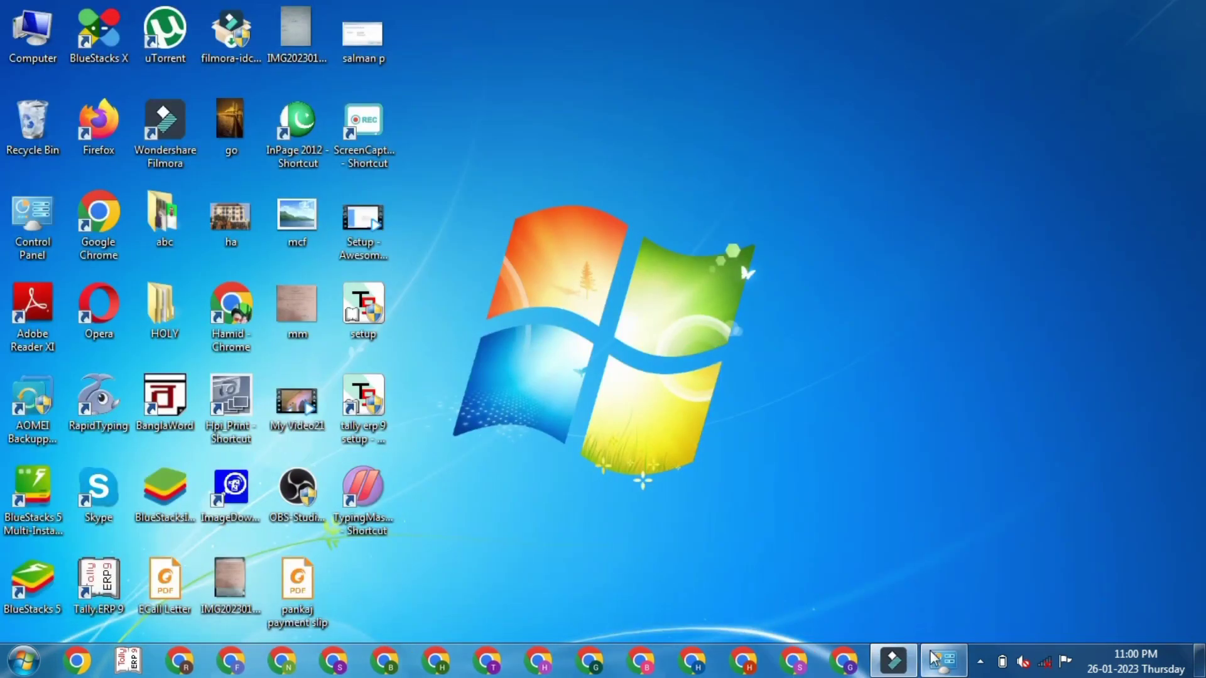
- Apply "Double-click to open an item (single-click to select)" in the Control Panel's Folder Options
{"action": "left_click", "coordinate": [937, 661]}
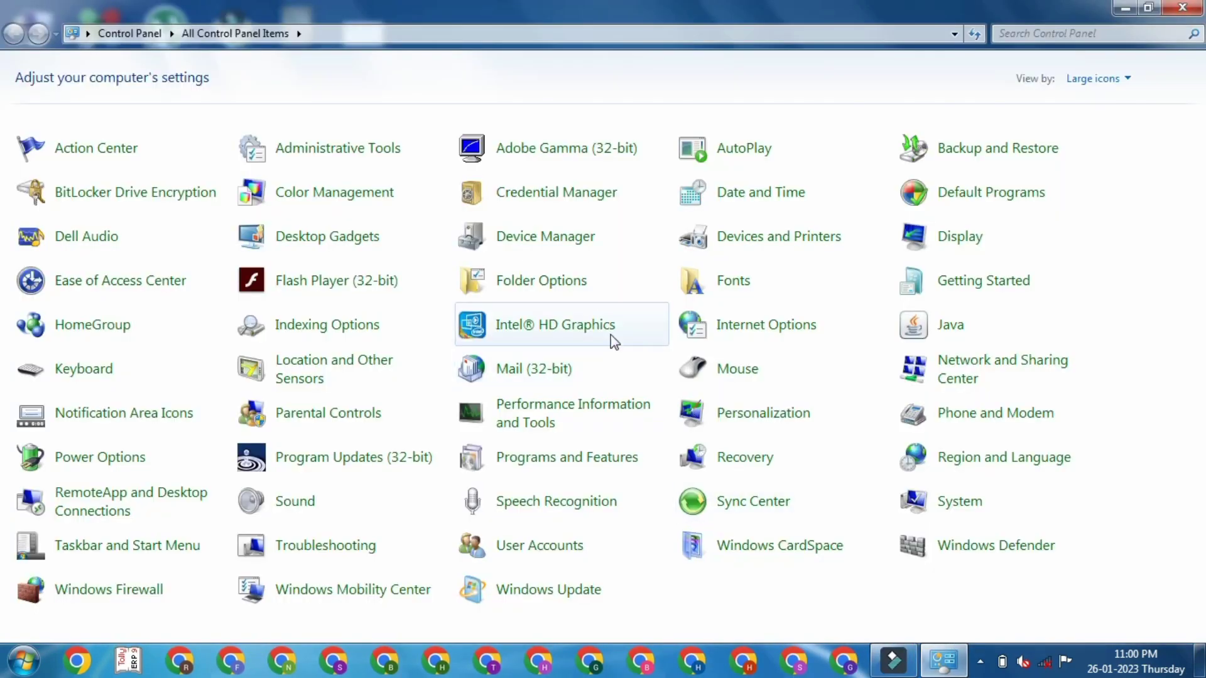
{"action": "left_click", "coordinate": [534, 284]}
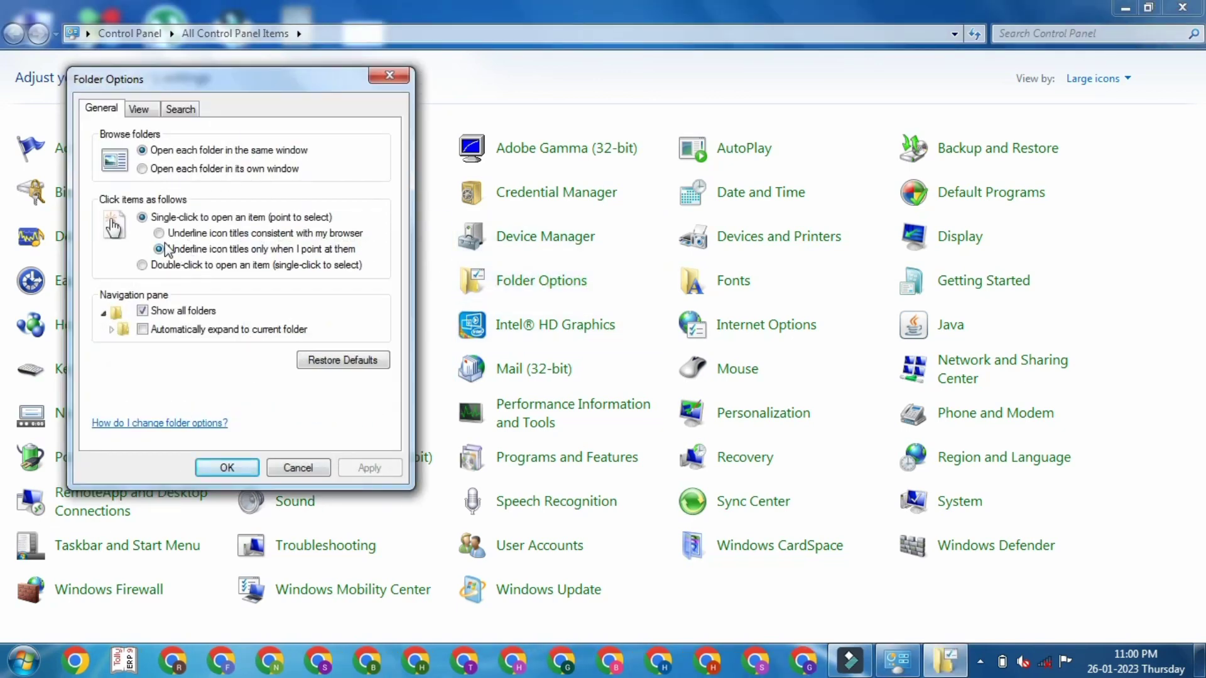
{"action": "left_click", "coordinate": [157, 265]}
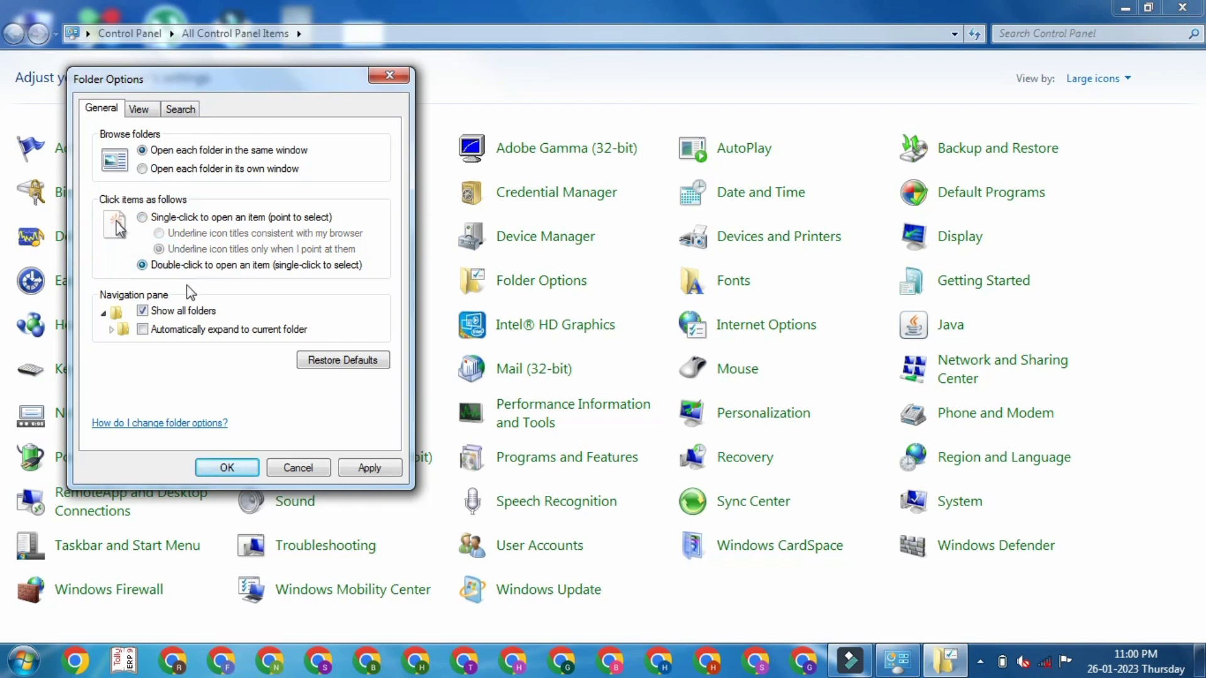
{"action": "left_click", "coordinate": [377, 469]}
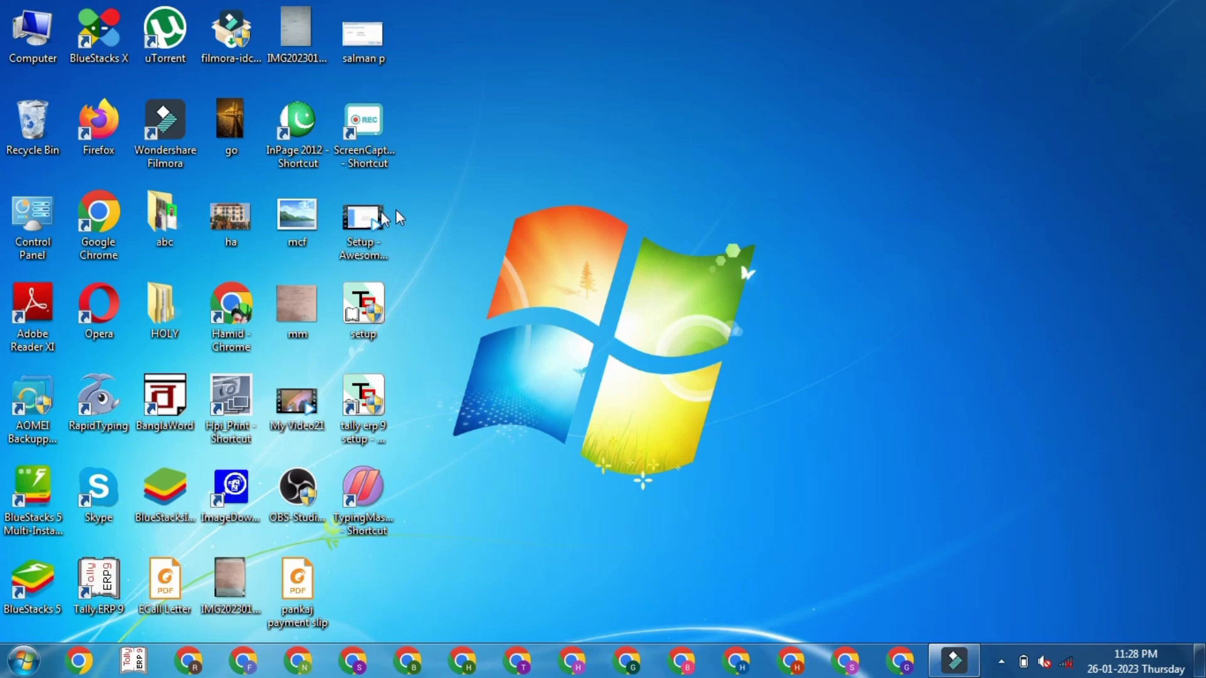
- Look through the contents of the My File folder on Local Disk (F:) and return to Computer
{"action": "double_click", "coordinate": [24, 32]}
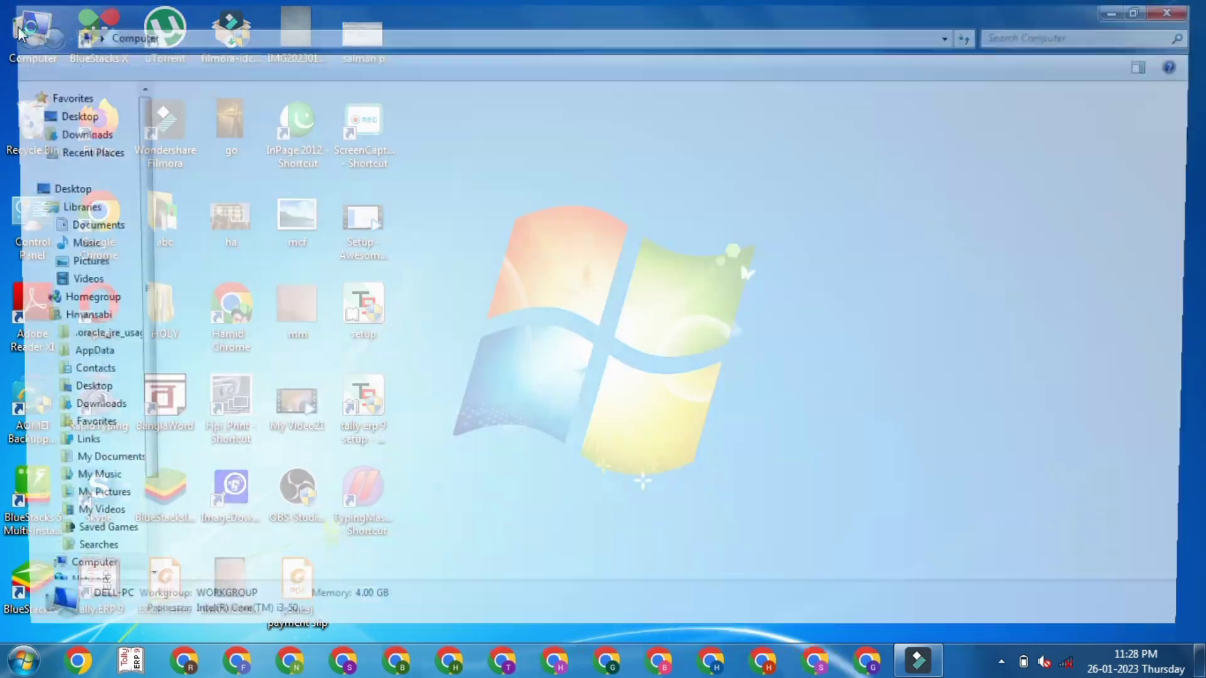
{"action": "double_click", "coordinate": [945, 133]}
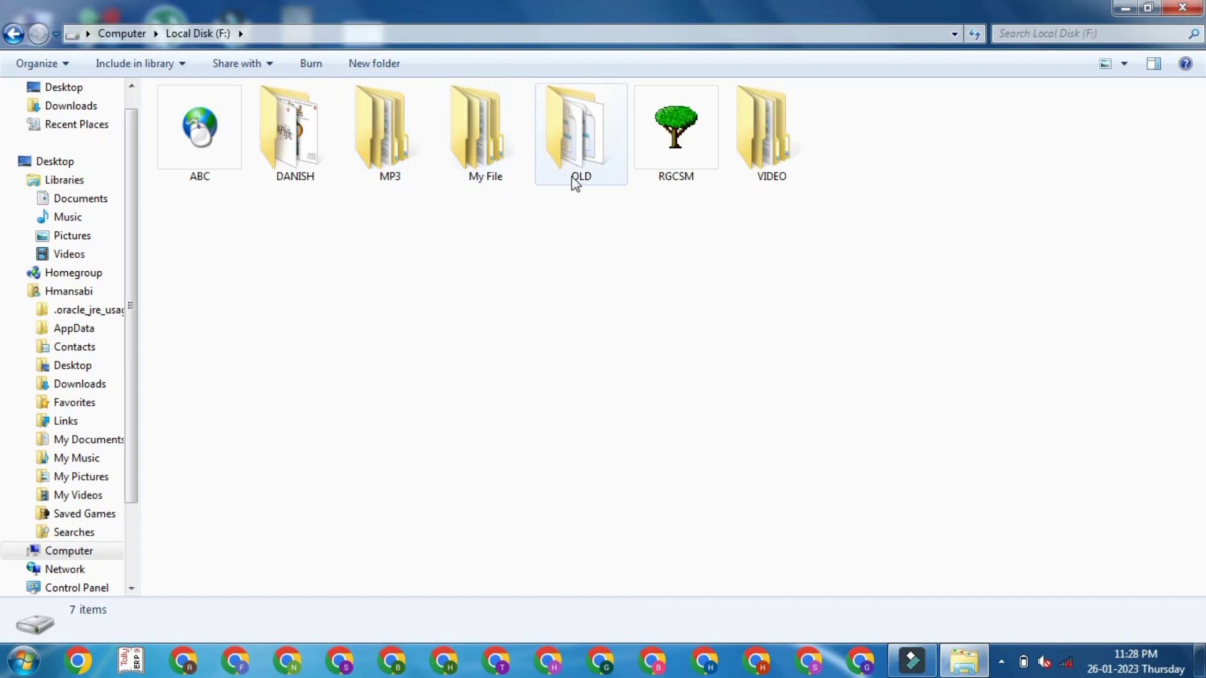
{"action": "double_click", "coordinate": [487, 152]}
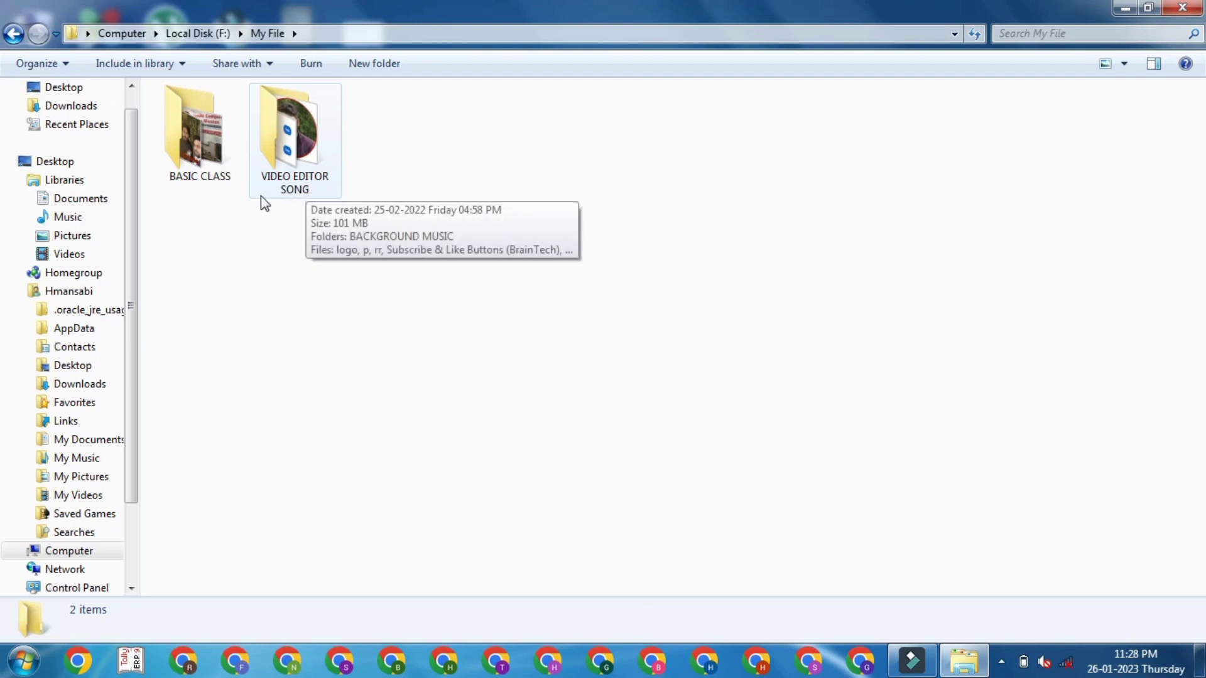
{"action": "left_click", "coordinate": [14, 35]}
{"action": "left_click", "coordinate": [15, 37]}
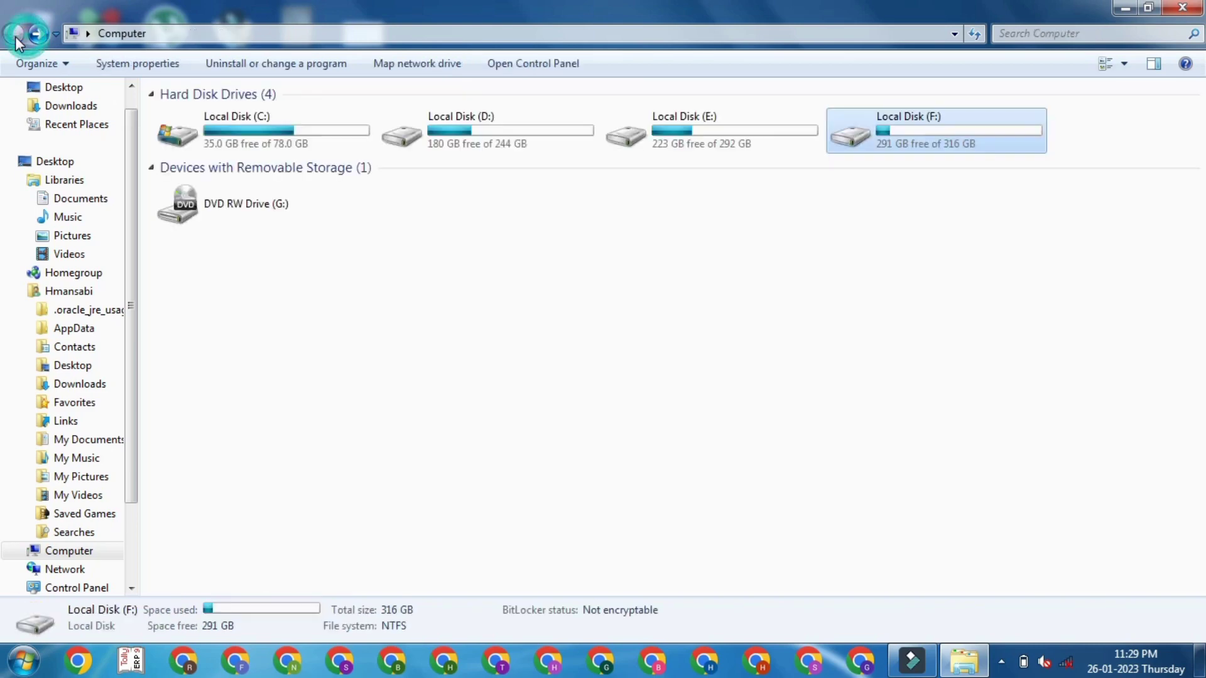
- Search Computer for "my fi", open the My File folder from the results, and close its window
{"action": "left_click", "coordinate": [1025, 35]}
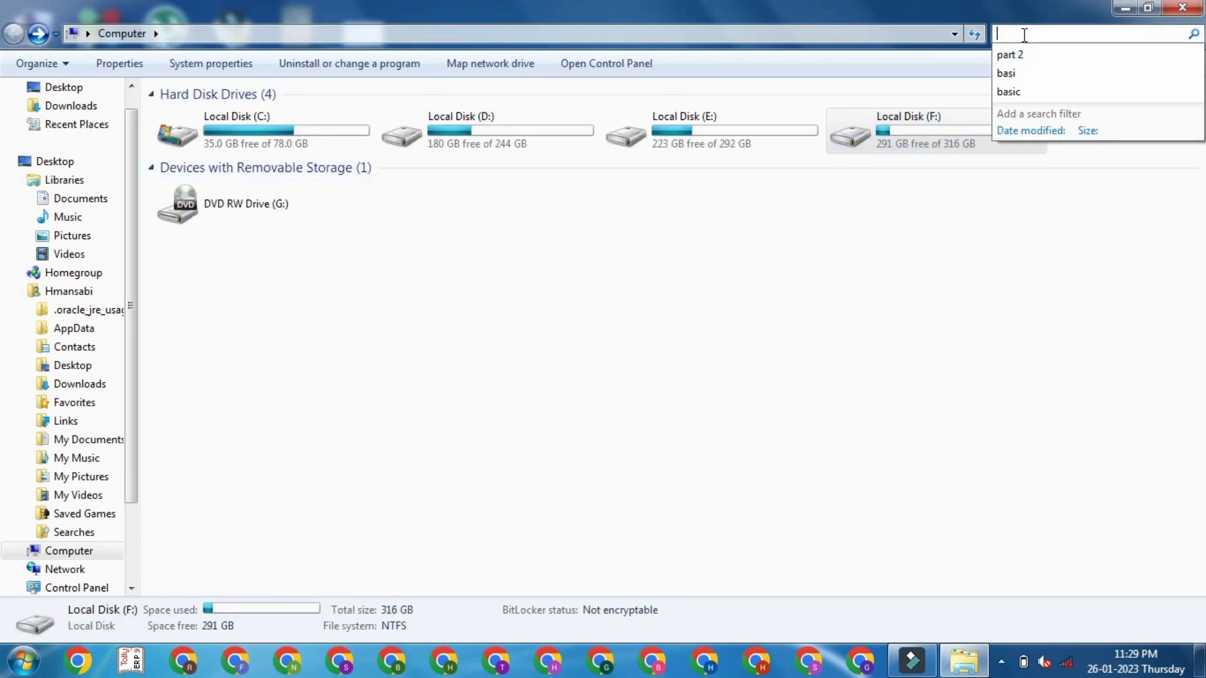
{"action": "type", "text": "my"}
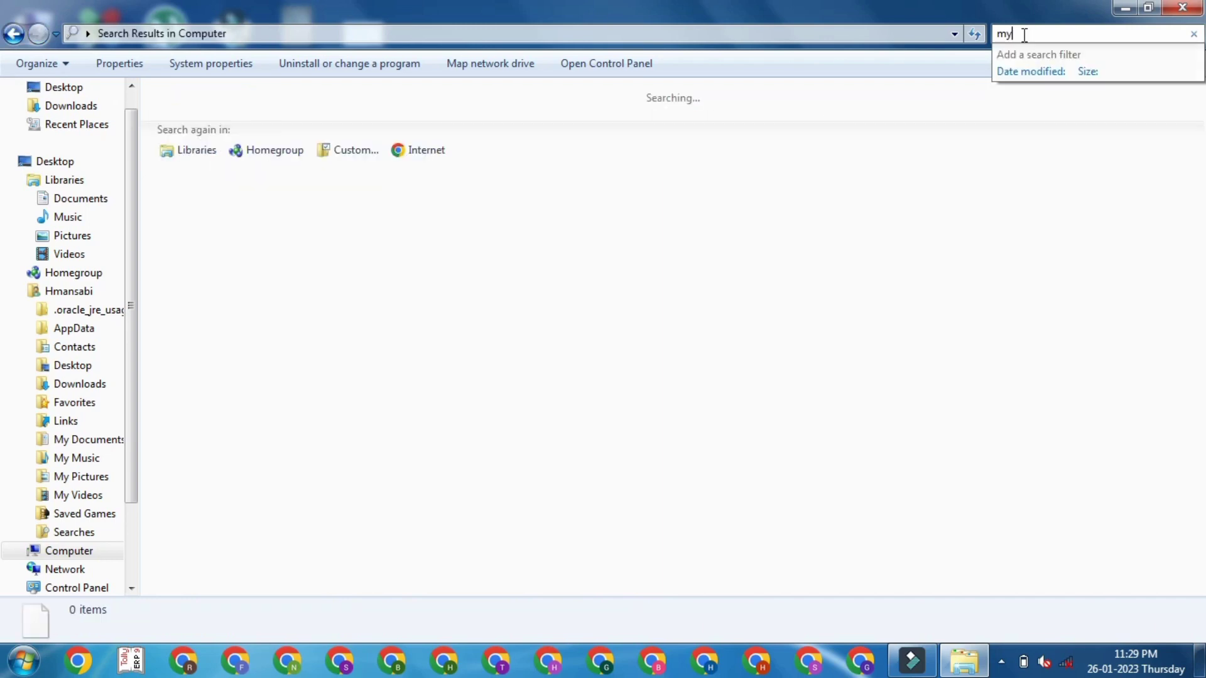
{"action": "type", "text": " fi"}
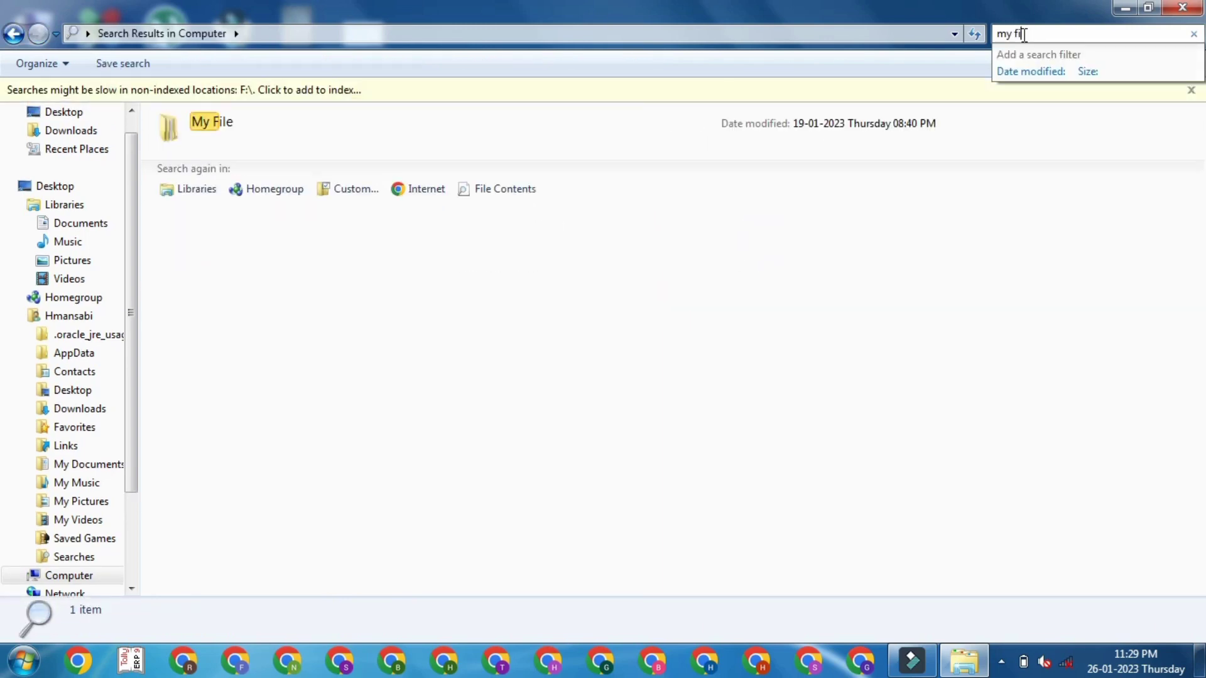
{"action": "double_click", "coordinate": [214, 125]}
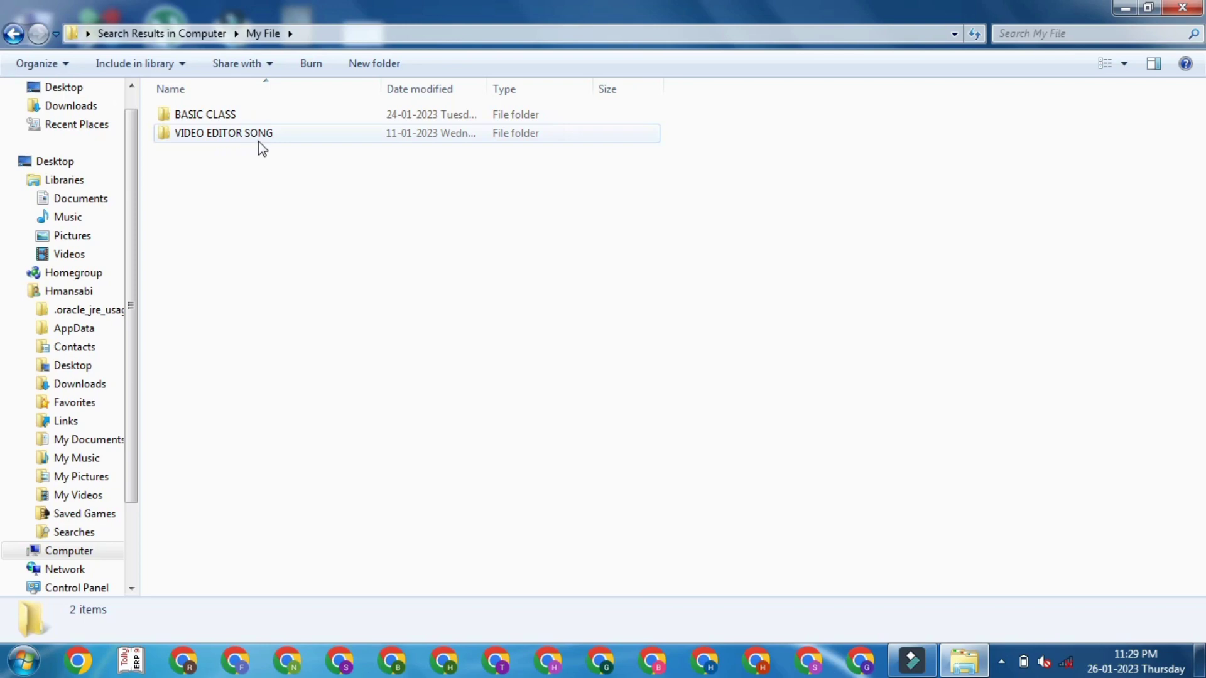
{"action": "left_click", "coordinate": [1196, 13]}
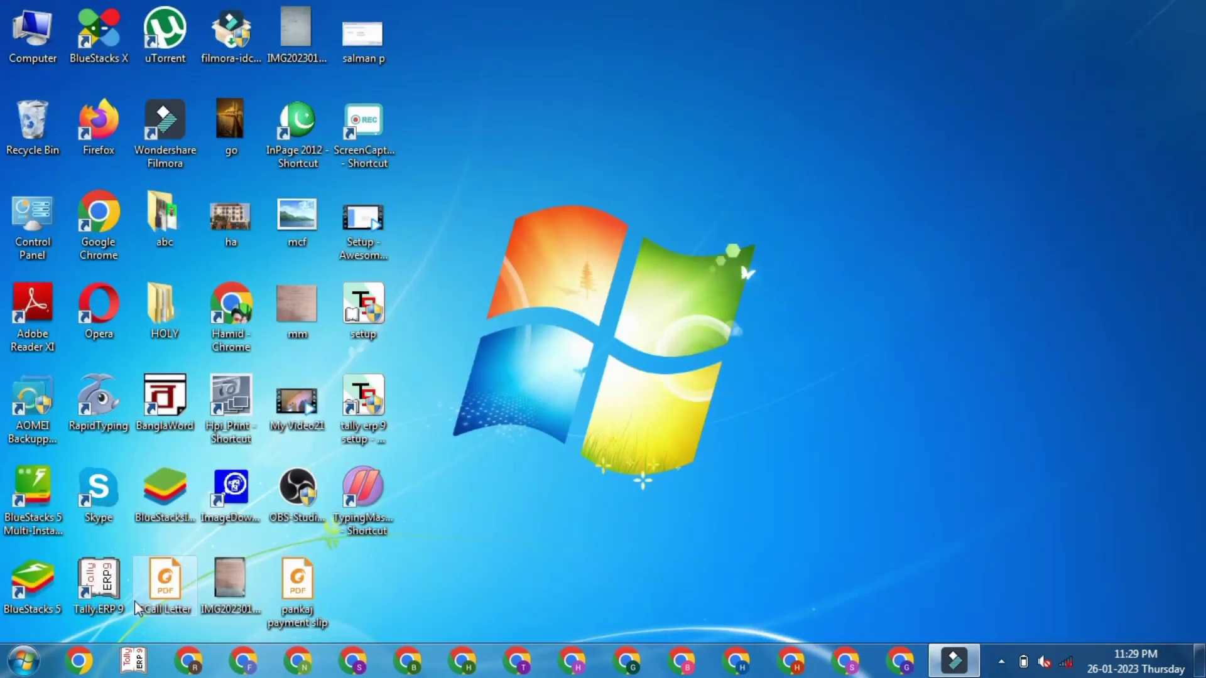
- Search programs and files for "basic class", open the BASIC CLASS folder from the results, and close its window
{"action": "left_click", "coordinate": [24, 661]}
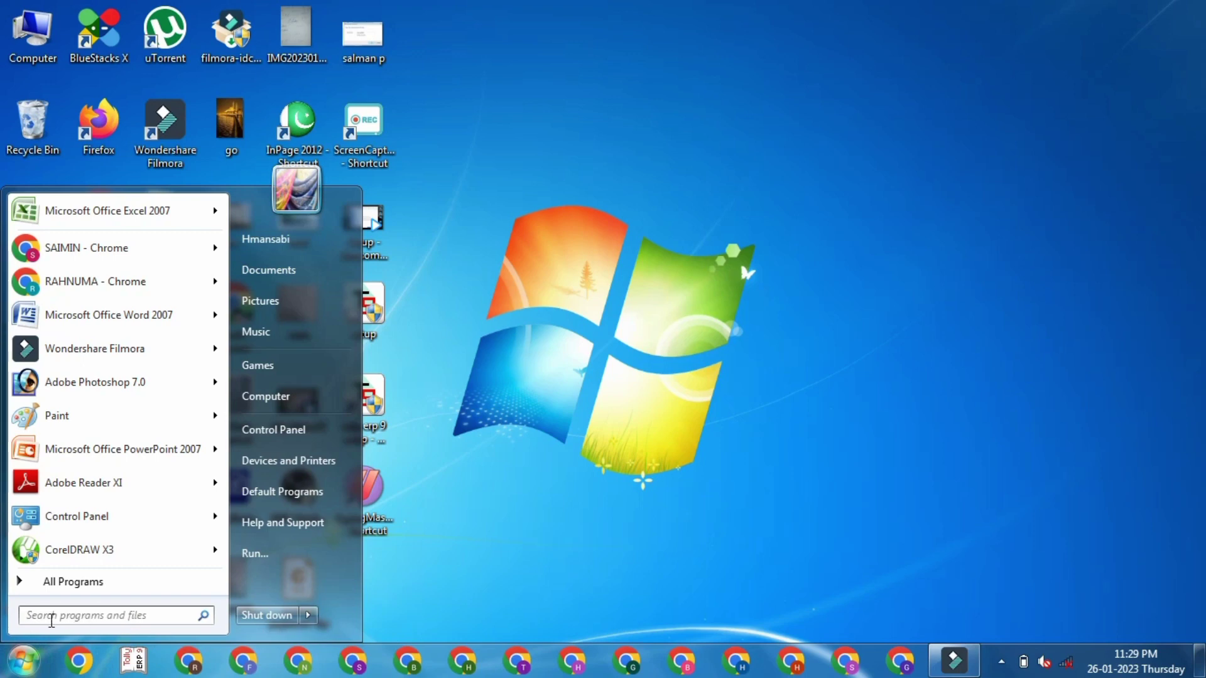
{"action": "type", "text": "ba"}
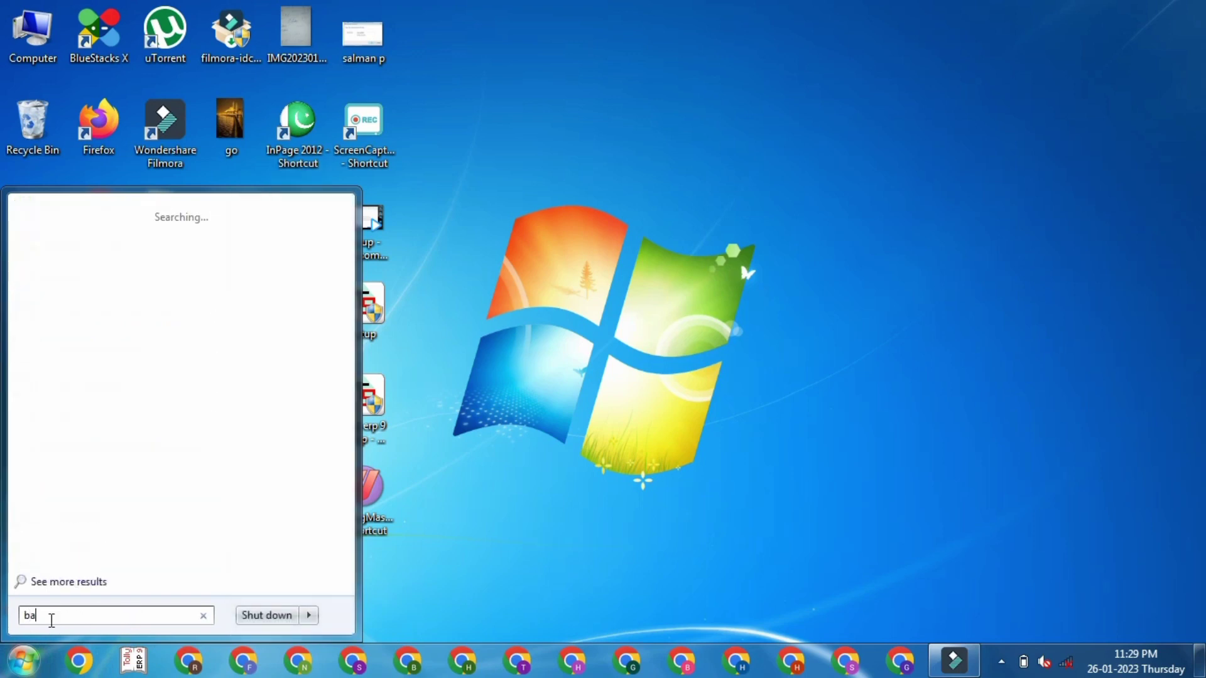
{"action": "type", "text": "sic cla"}
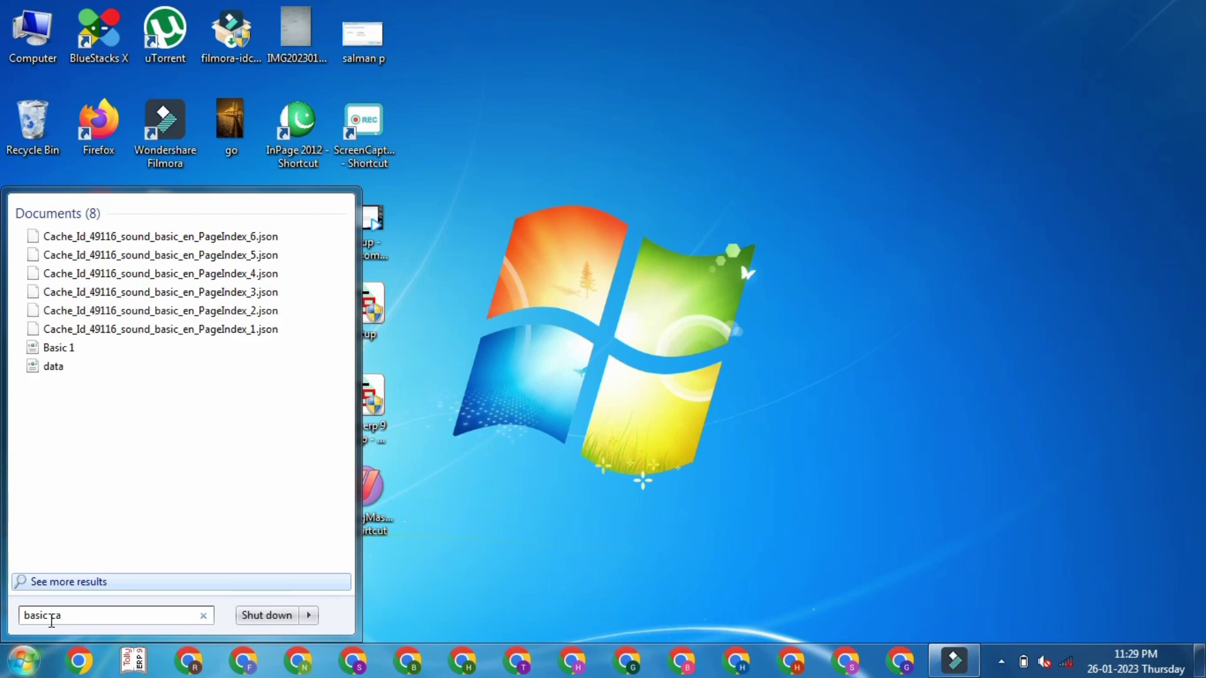
{"action": "type", "text": "ss"}
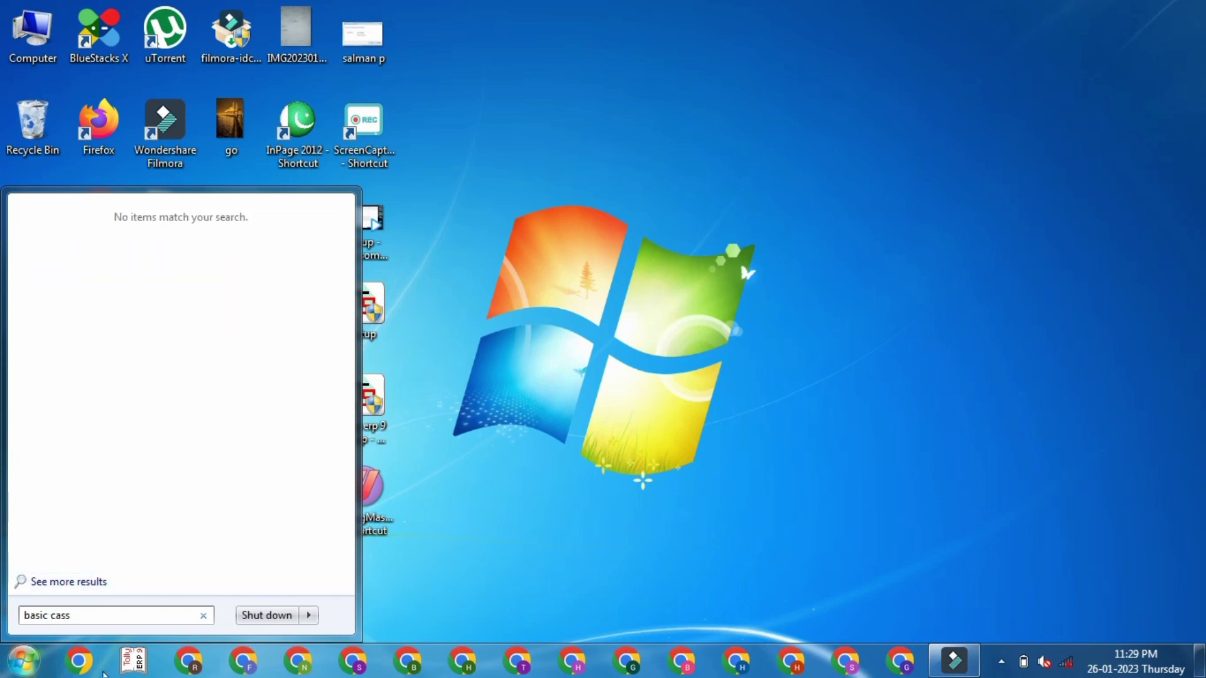
{"action": "left_click", "coordinate": [49, 615]}
{"action": "left_click", "coordinate": [56, 615]}
{"action": "type", "text": "l"}
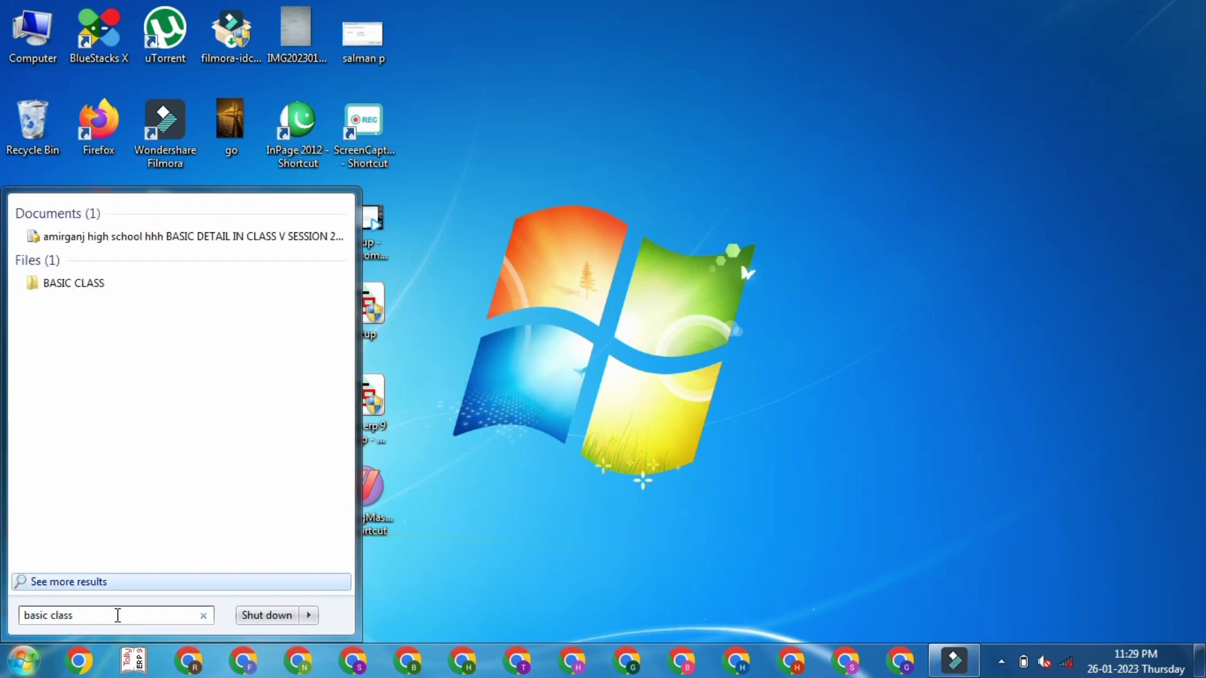
{"action": "left_click", "coordinate": [89, 288]}
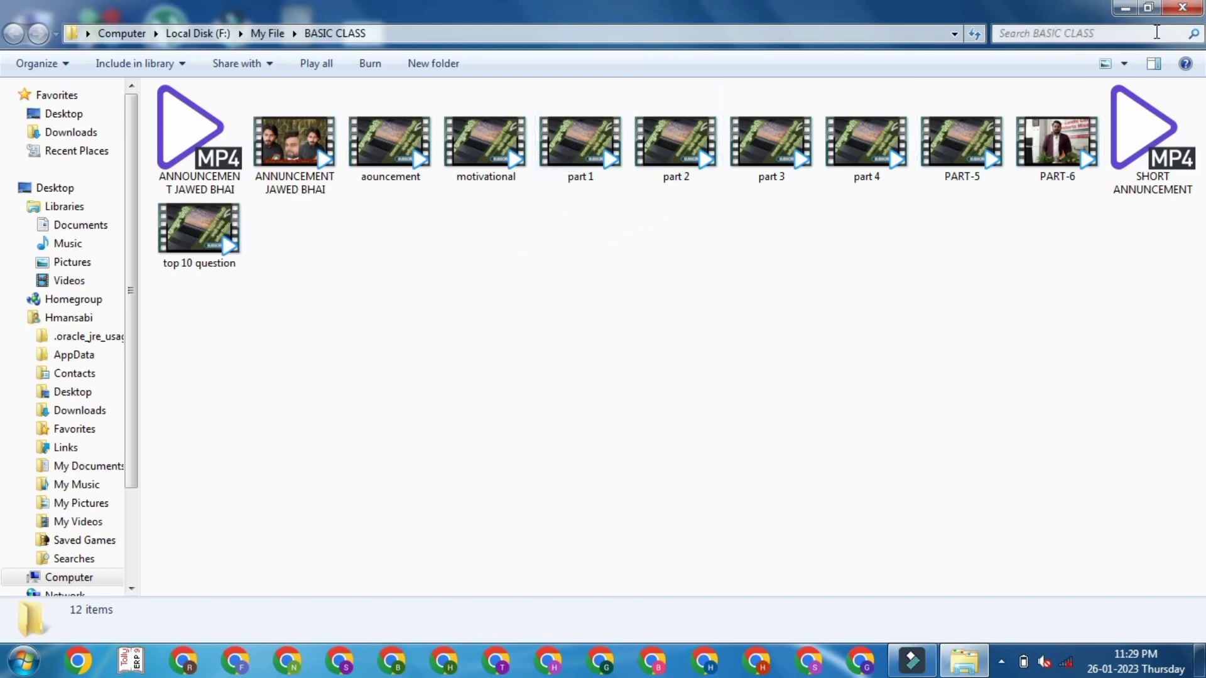
{"action": "left_click", "coordinate": [1181, 11]}
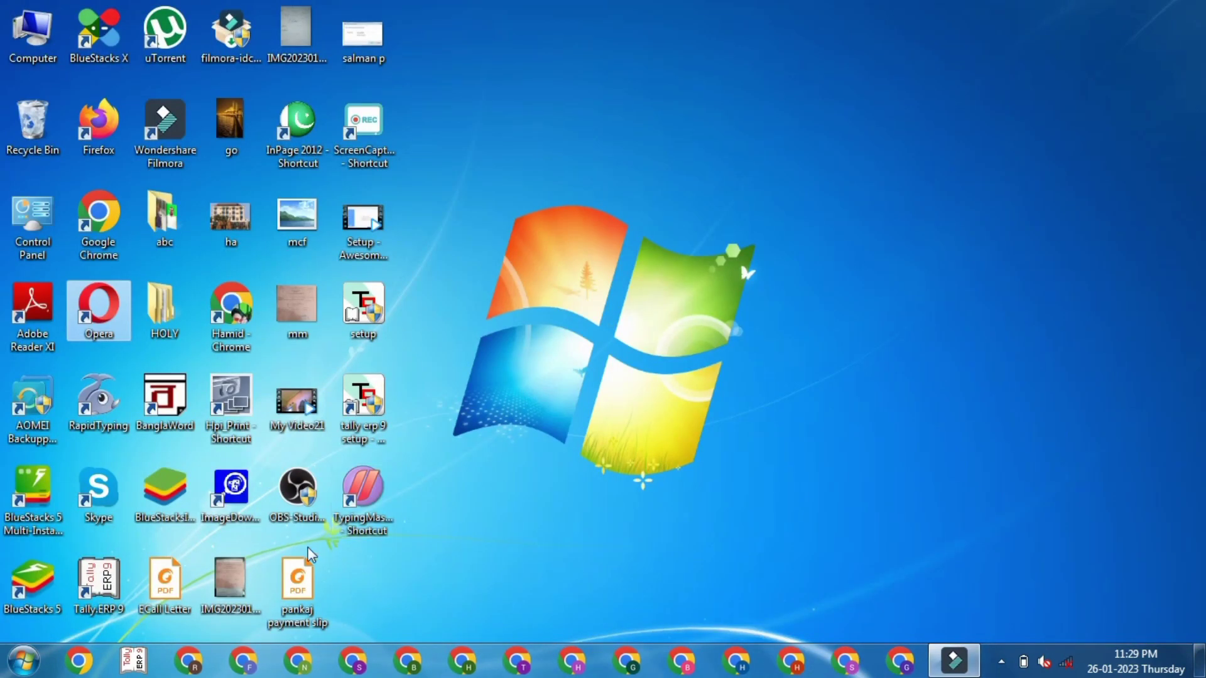
- Search programs and files for "part 1", open the part 1 video from the results, and close the player
{"action": "left_click", "coordinate": [25, 660]}
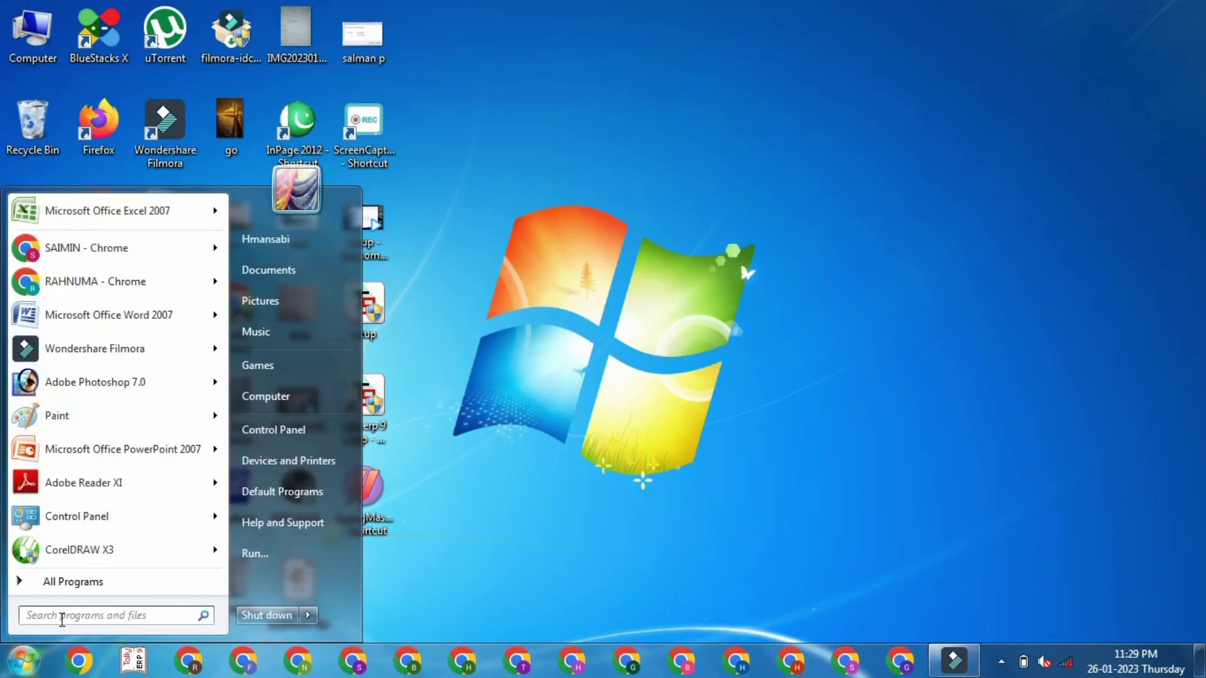
{"action": "type", "text": "p"}
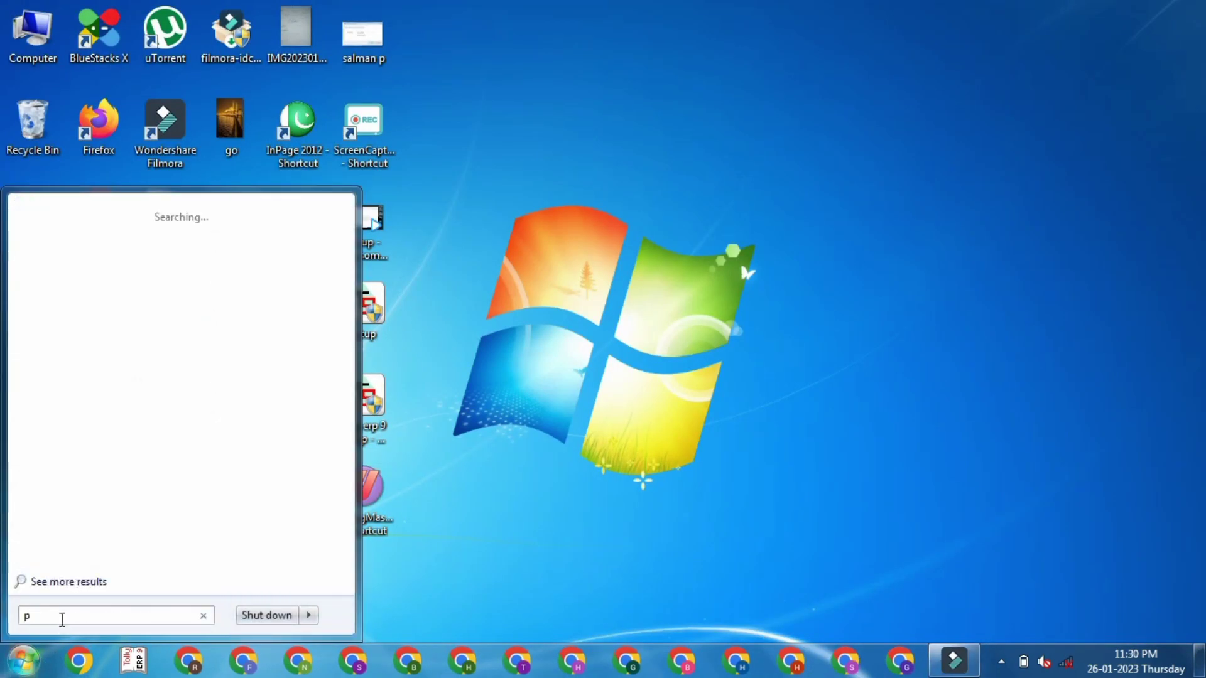
{"action": "type", "text": "art 1"}
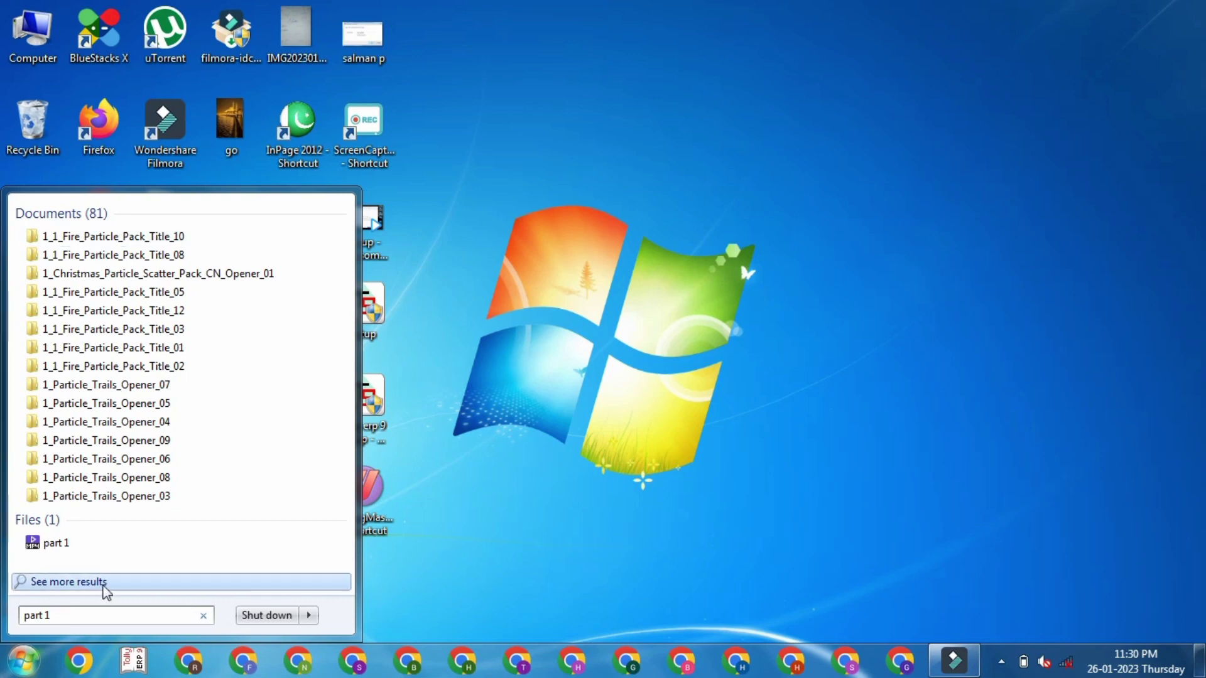
{"action": "left_click", "coordinate": [80, 547]}
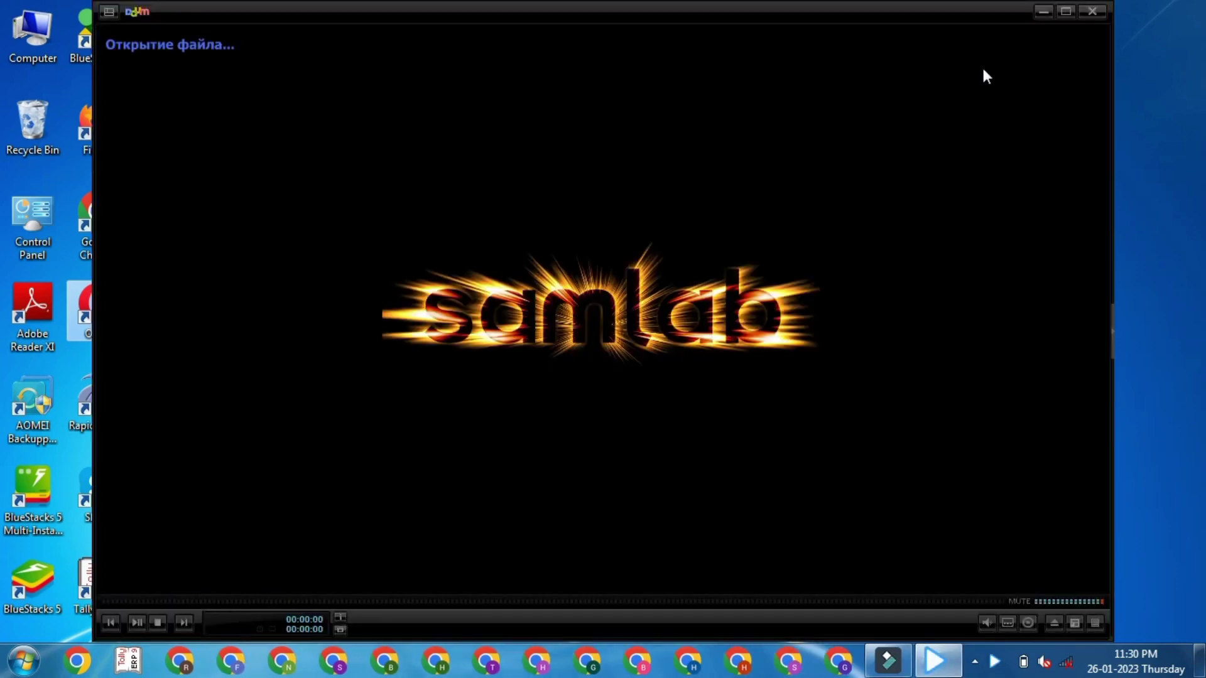
{"action": "left_click", "coordinate": [1092, 14]}
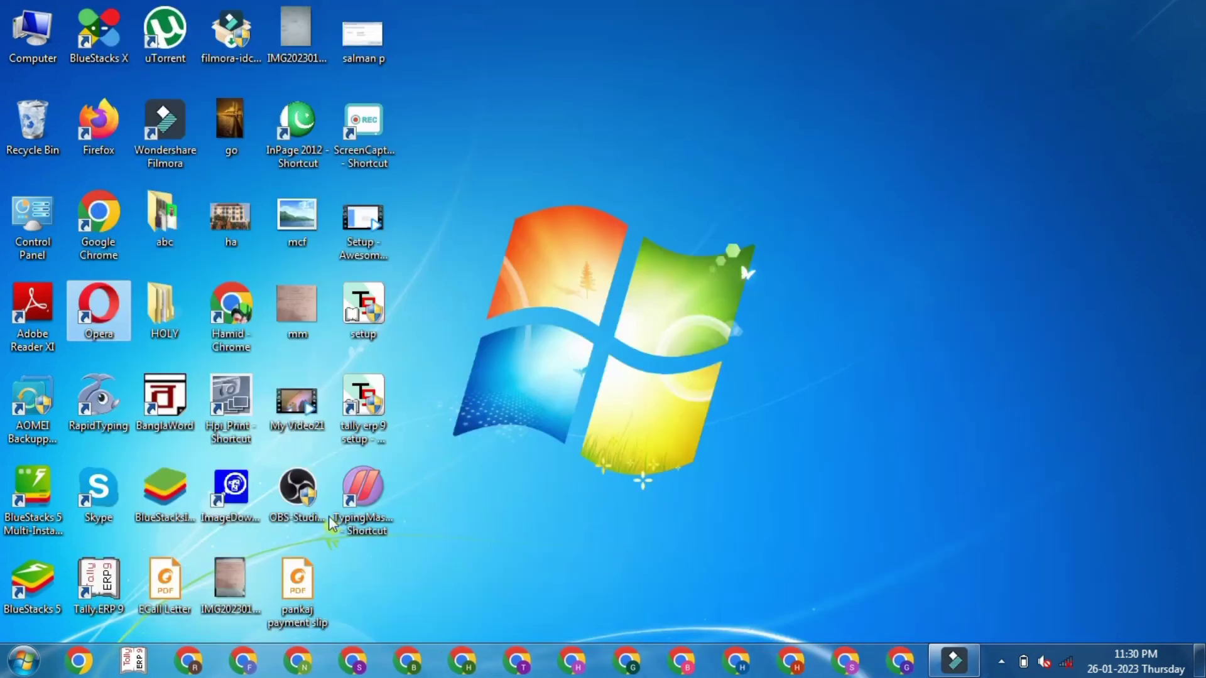
- Search programs and files for "part 1" again and open the file location of the part 1 video
{"action": "left_click", "coordinate": [22, 663]}
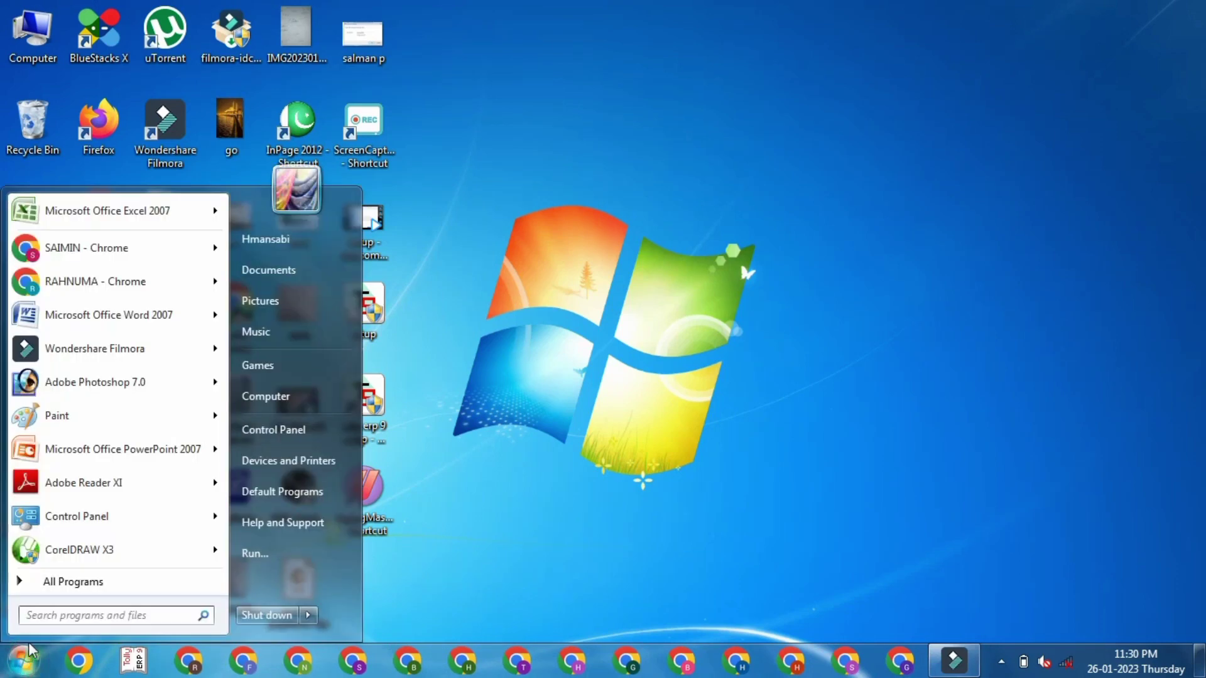
{"action": "type", "text": "par"}
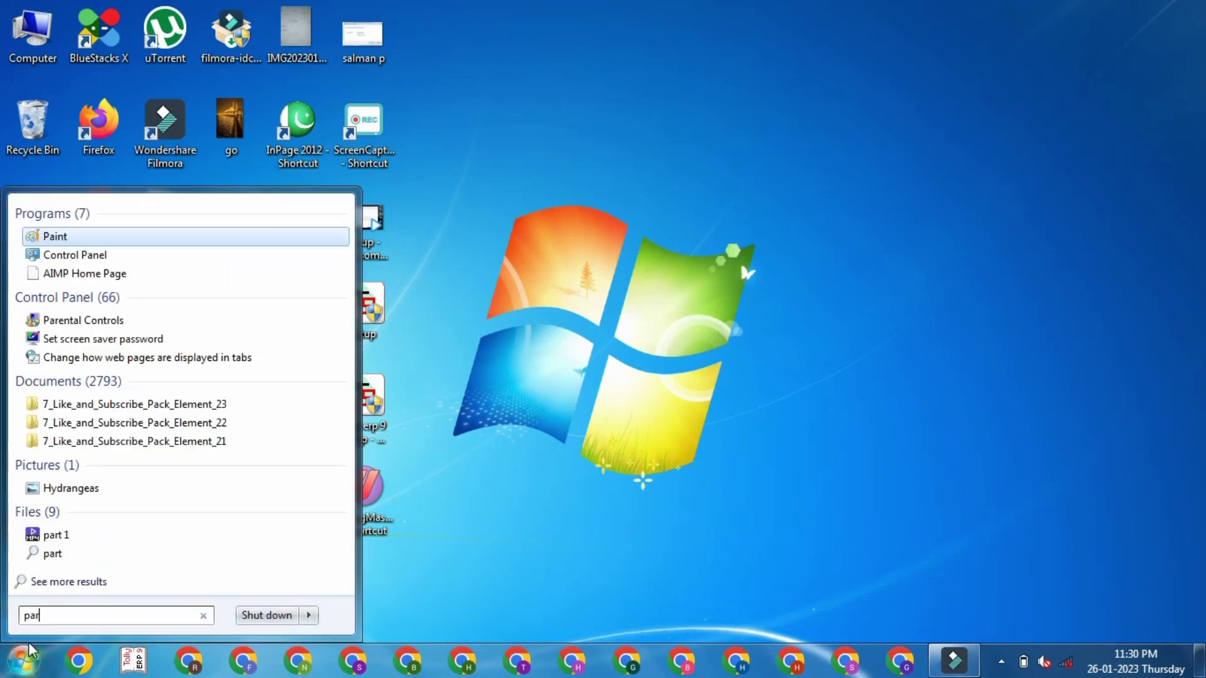
{"action": "type", "text": "t"}
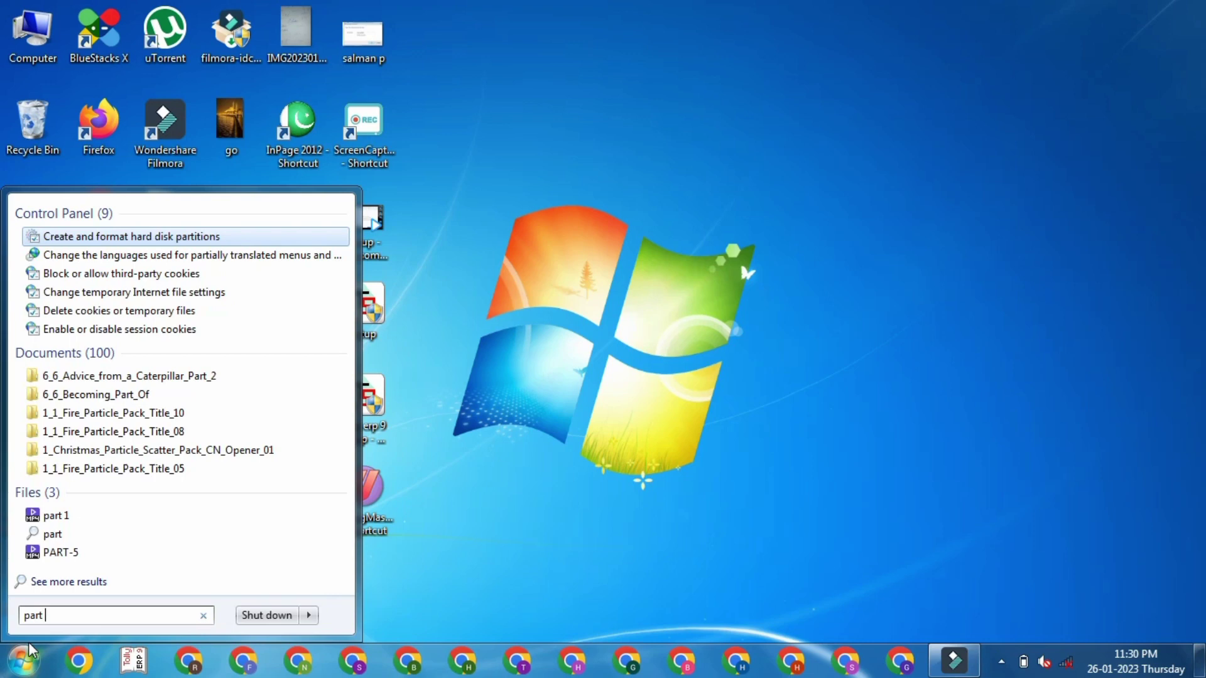
{"action": "type", "text": " 1"}
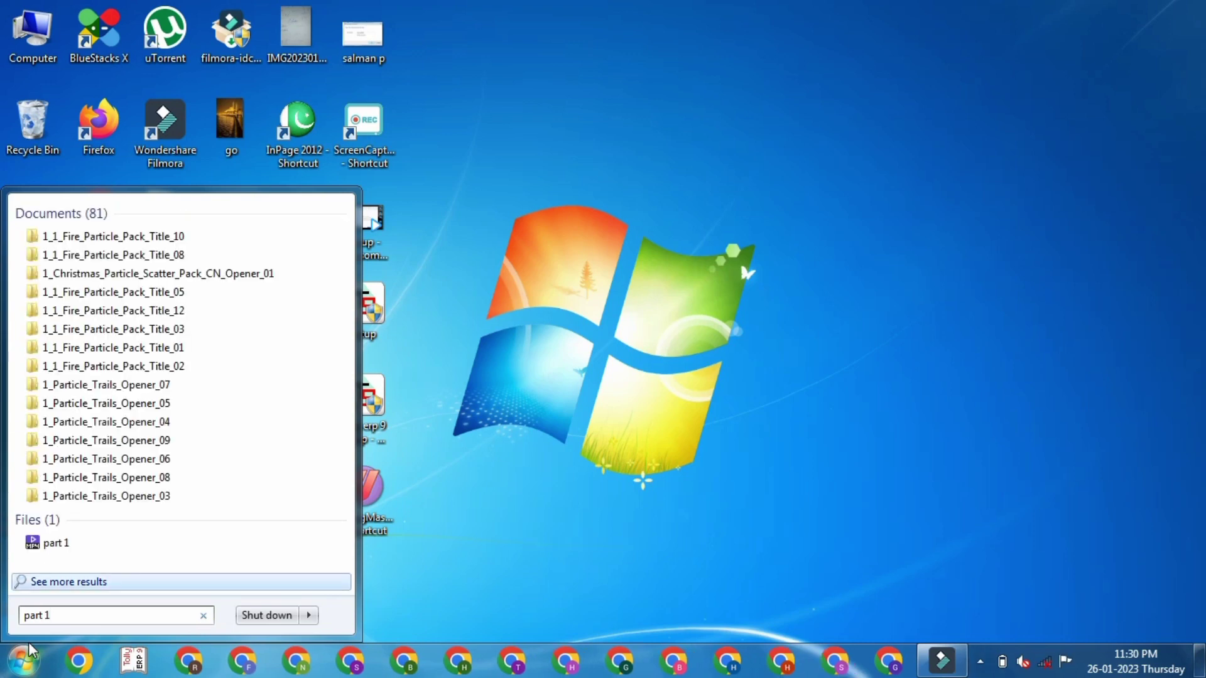
{"action": "right_click", "coordinate": [52, 545]}
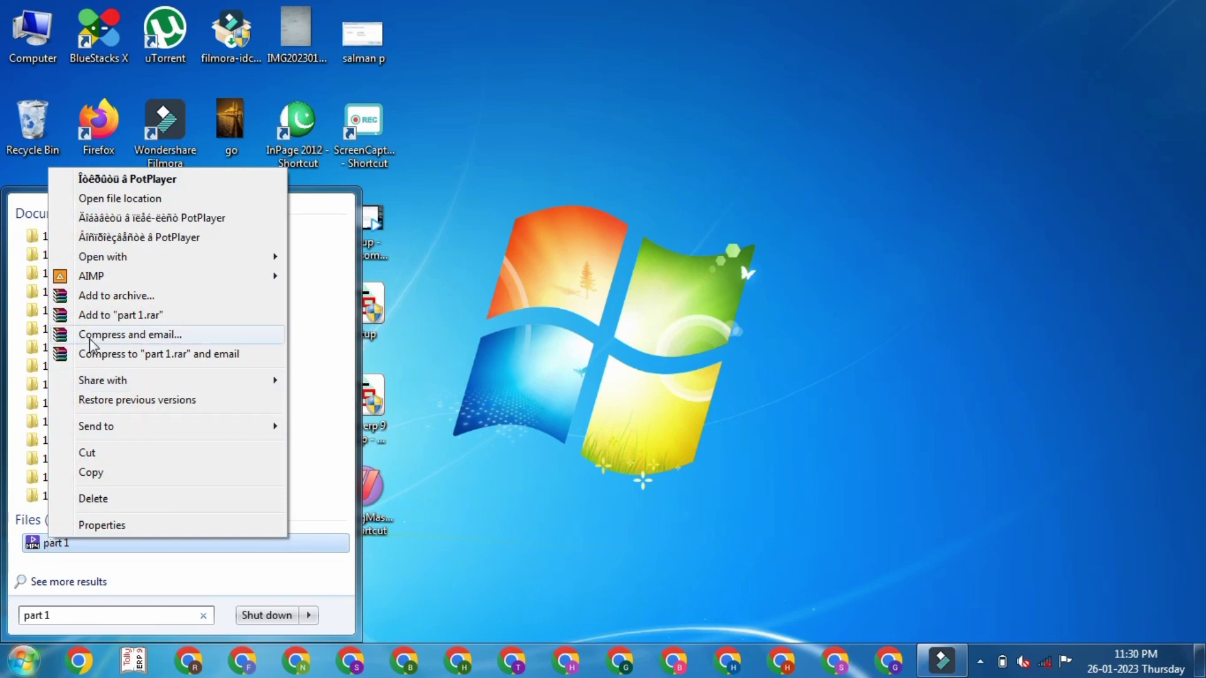
{"action": "mouse_move", "coordinate": [111, 260]}
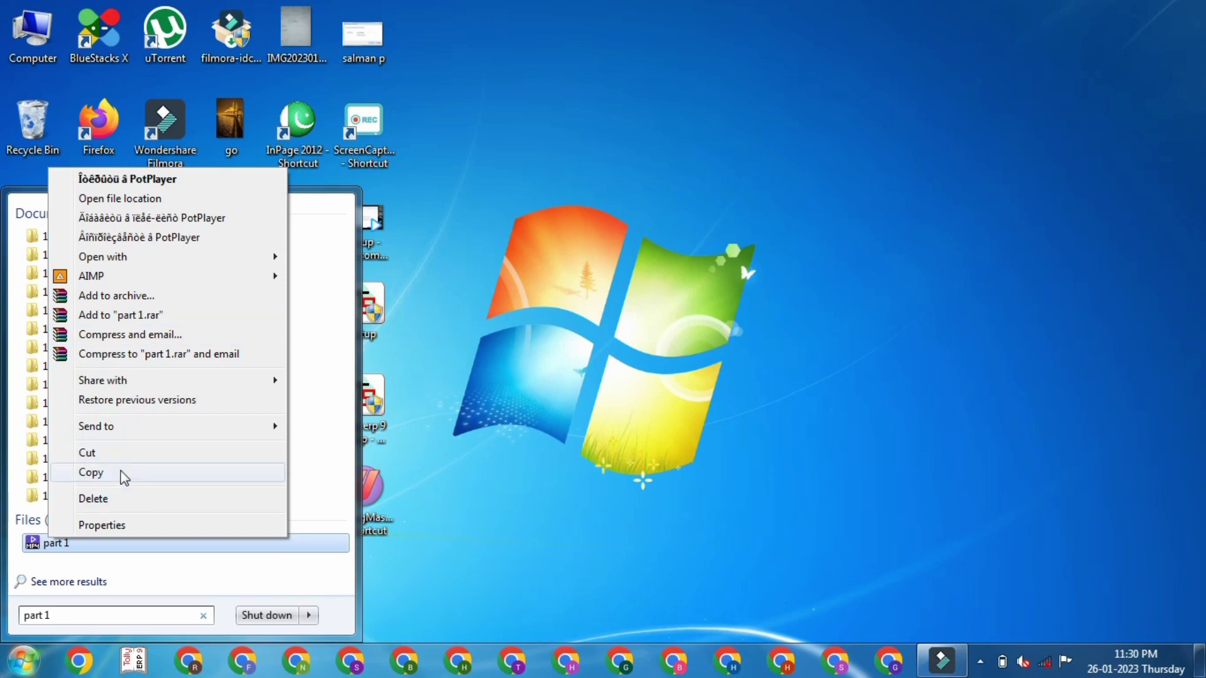
{"action": "mouse_move", "coordinate": [116, 435]}
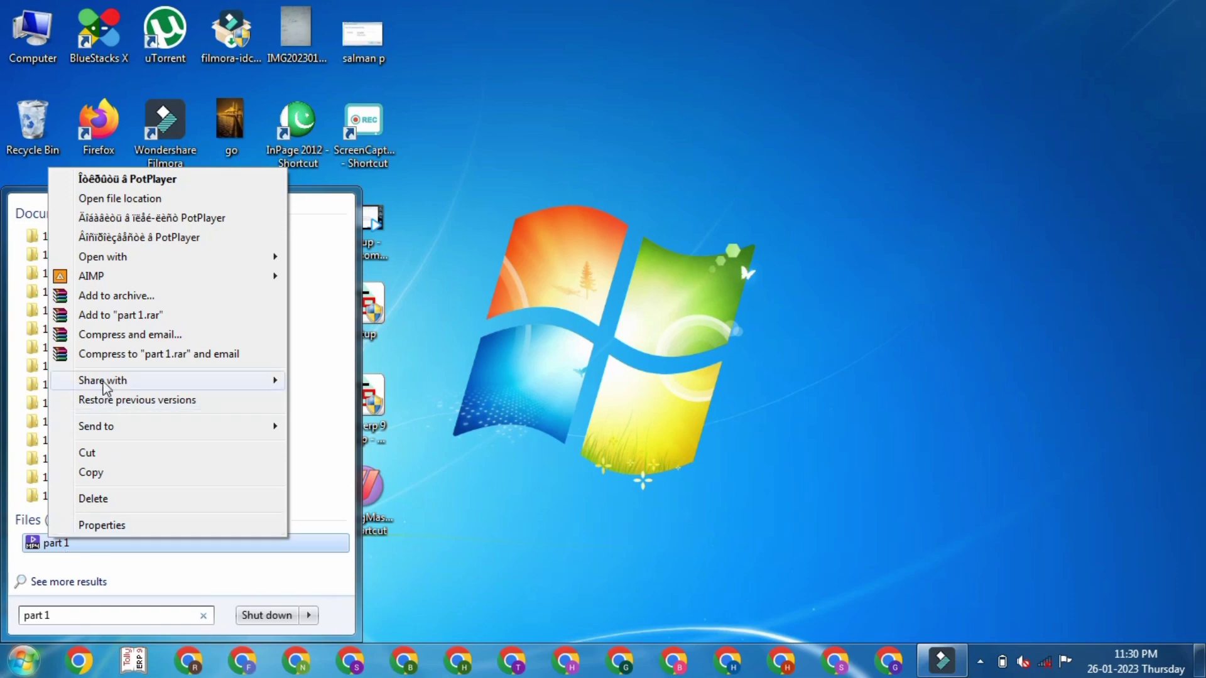
{"action": "left_click", "coordinate": [108, 200]}
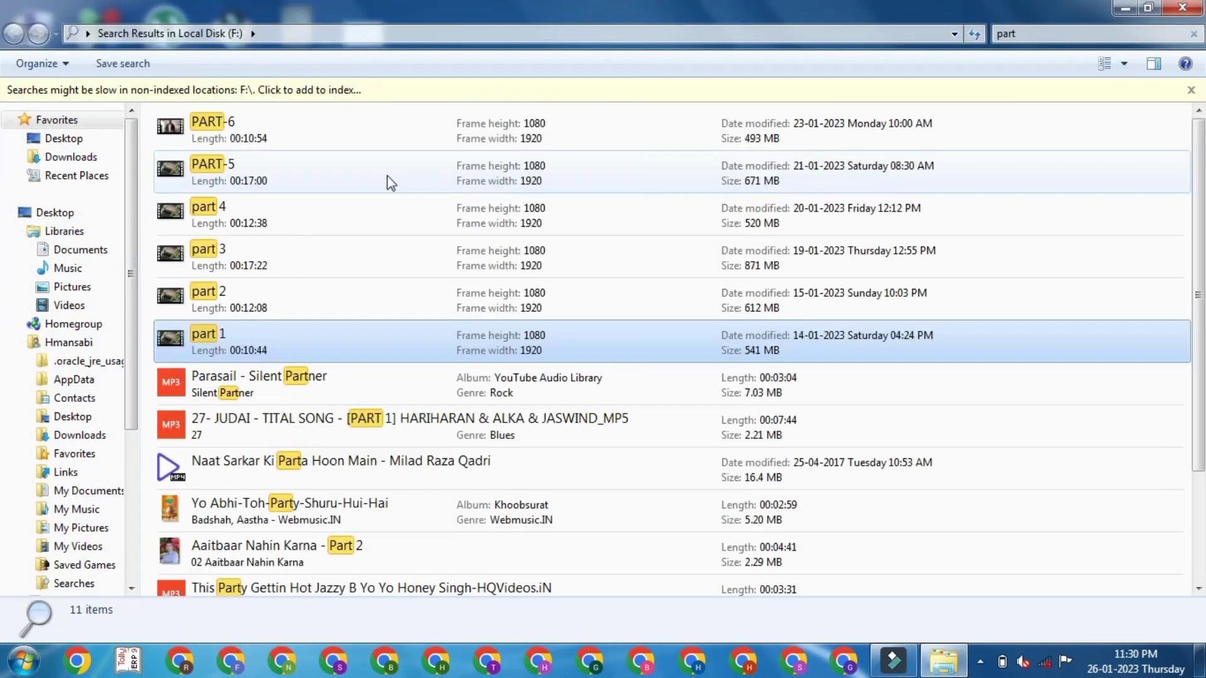